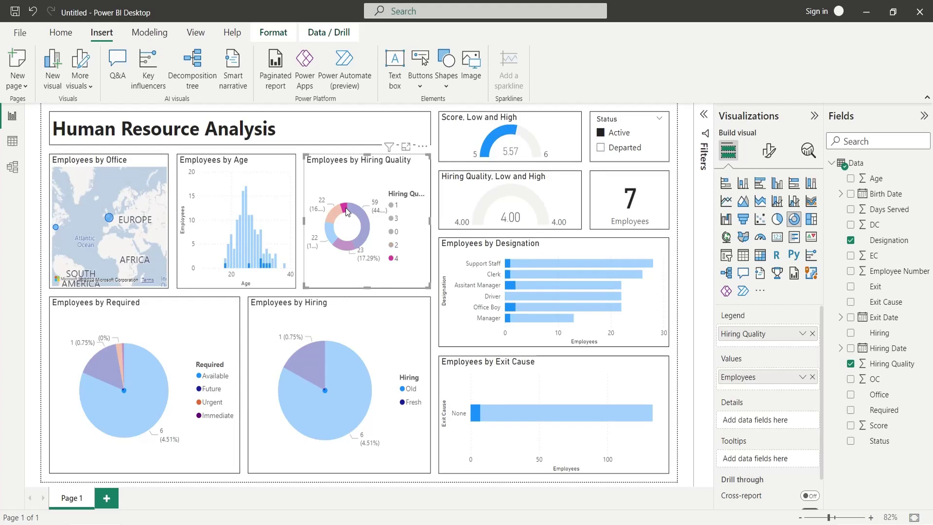
Clear the hiring-quality filter, cross-filter by two age groups, then clear the age filter.
click(344, 207)
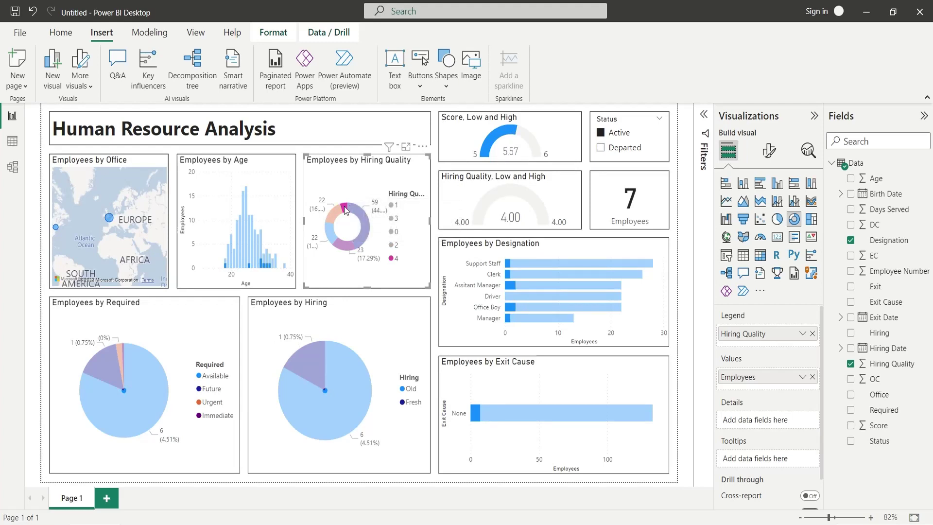
click(246, 202)
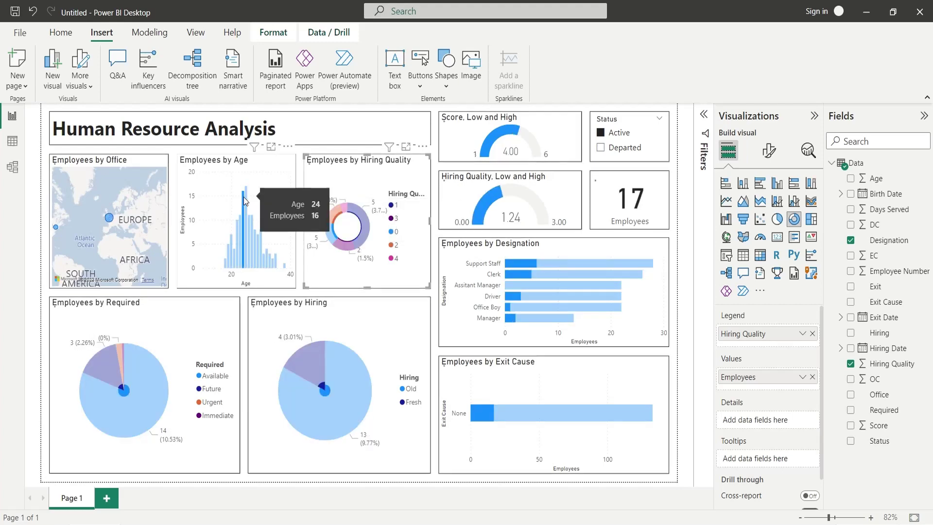
click(242, 222)
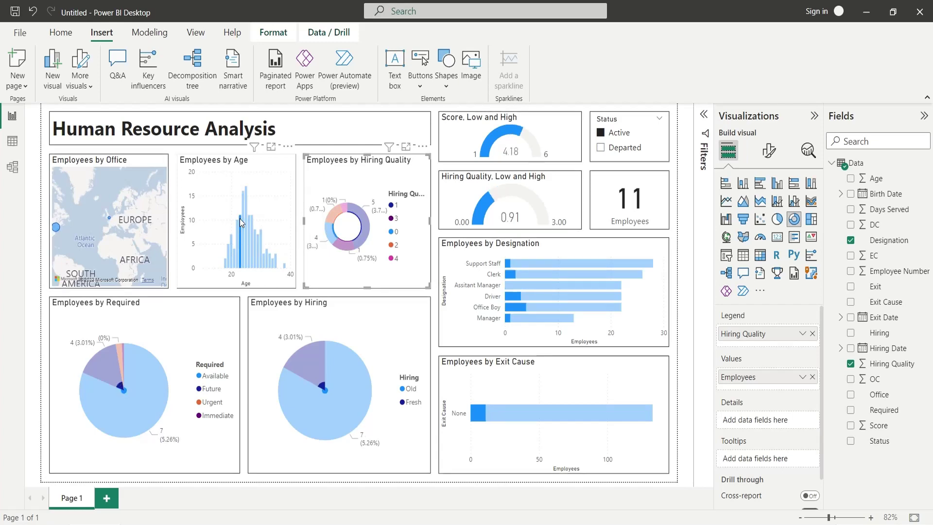
click(241, 222)
Cross-filter by office on the map (Europe, New York, Los Angeles), then clear it.
click(110, 219)
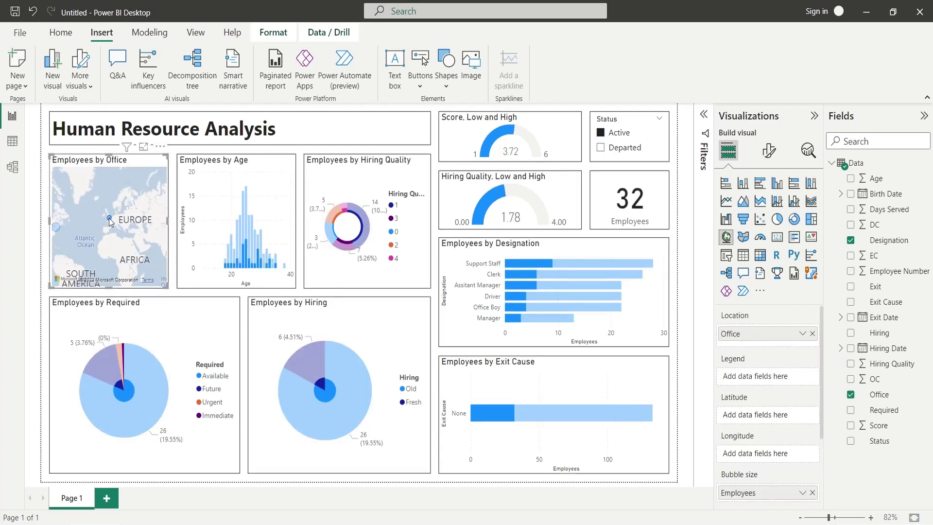
drag(104, 230, 132, 231)
click(91, 229)
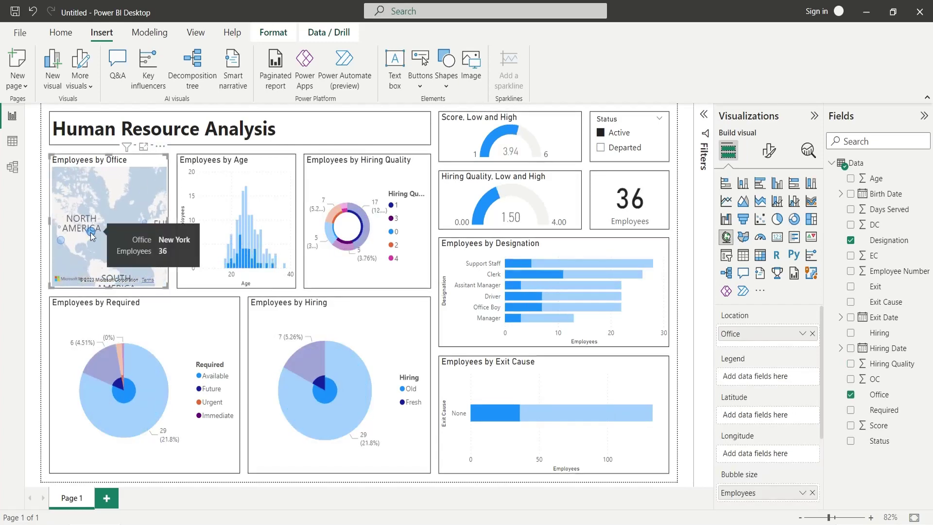
click(62, 241)
click(61, 233)
click(61, 234)
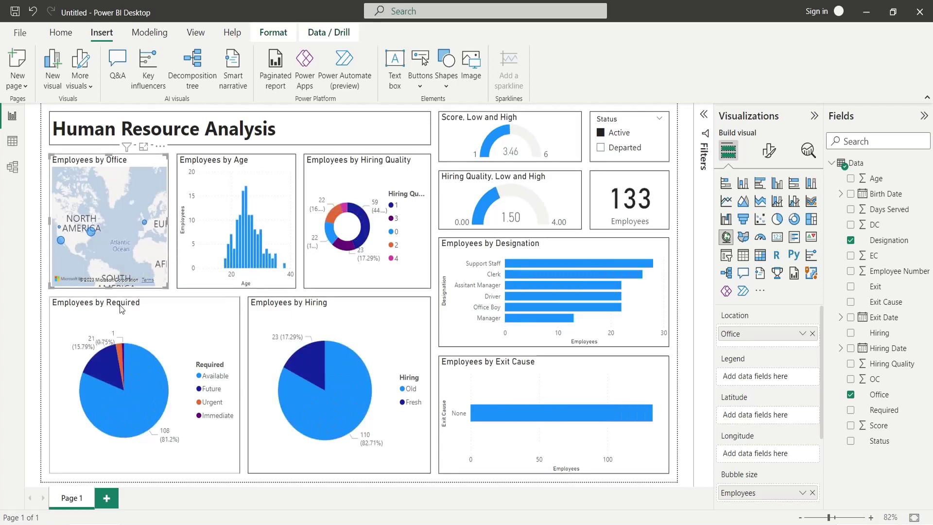
Cross-filter by requirement type: Future, Available, Urgent, then Immediate.
click(104, 364)
click(143, 386)
click(121, 355)
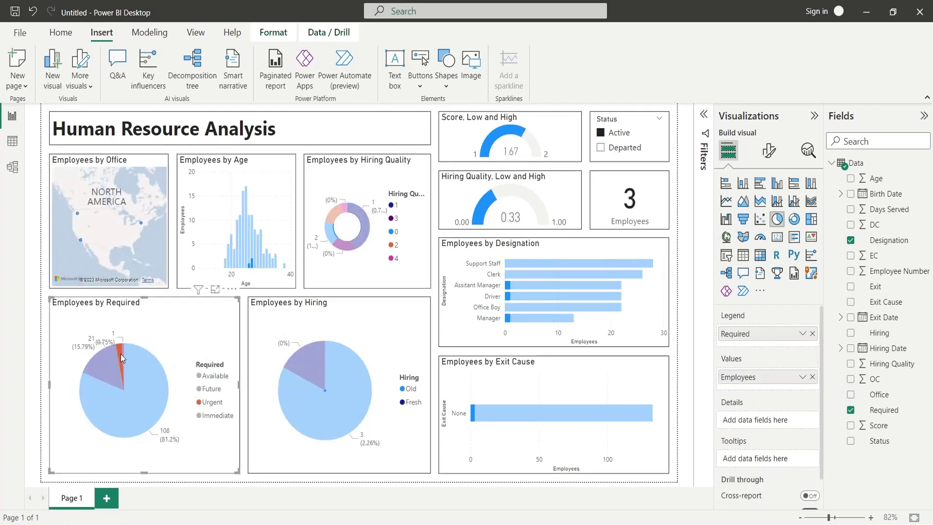
click(123, 348)
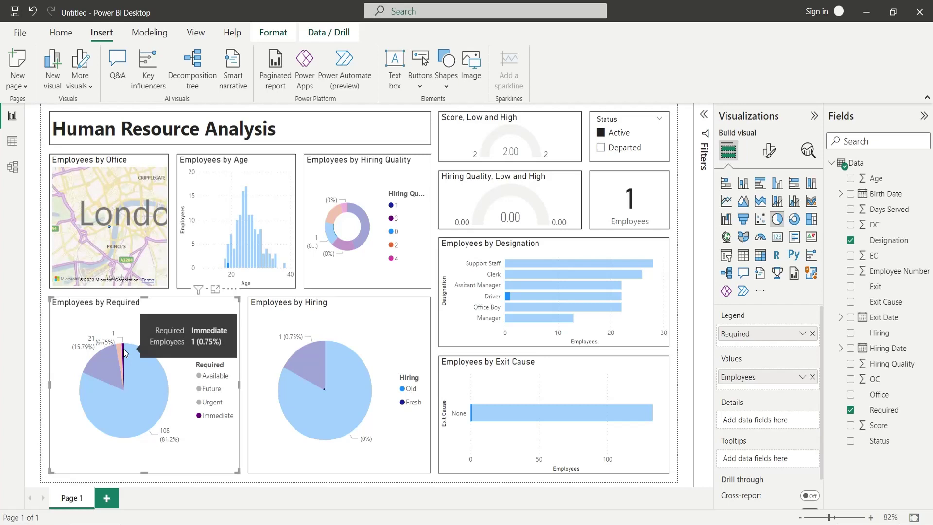
Filter to fresh hires, then old hires, then Departed status, and clear the Status slicer.
click(301, 373)
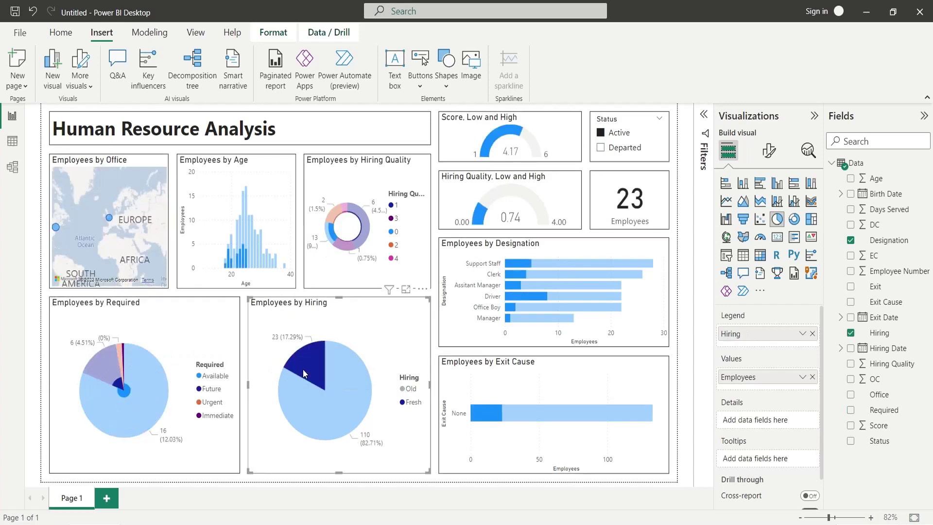
click(298, 402)
click(615, 147)
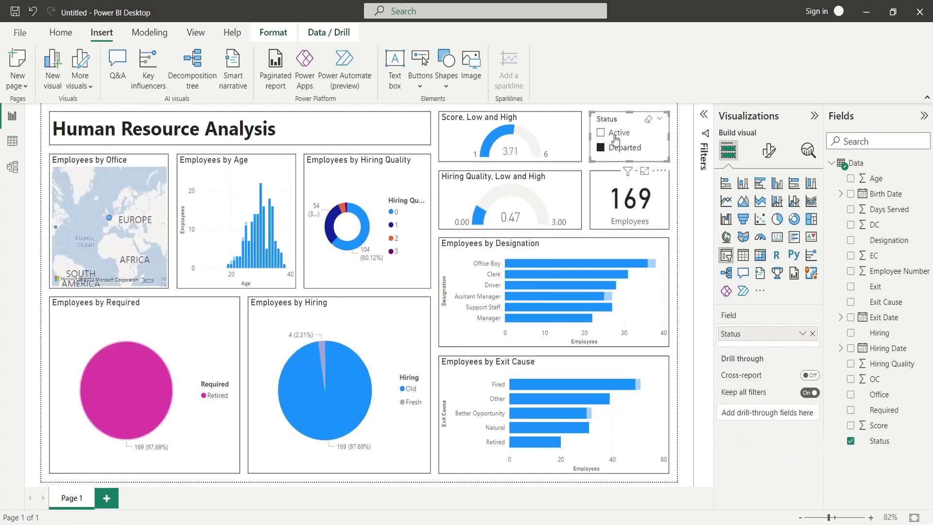
click(693, 236)
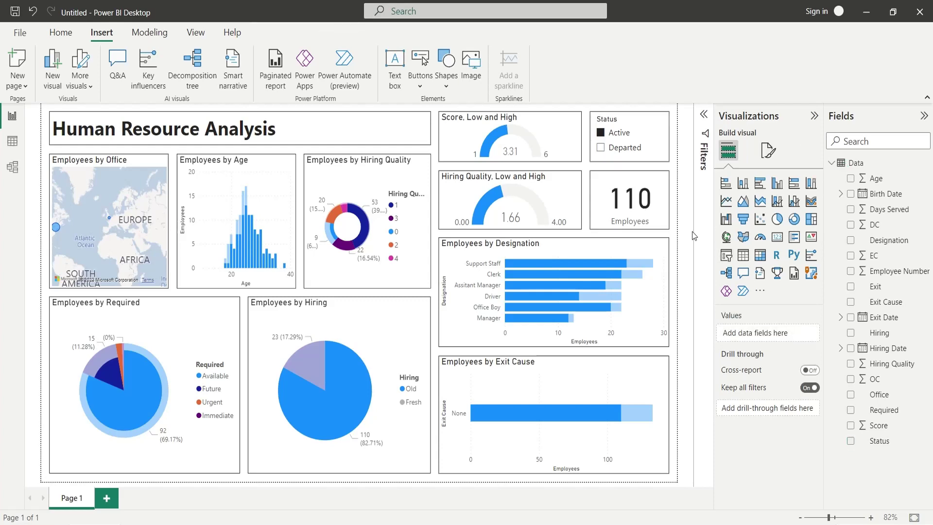
click(109, 224)
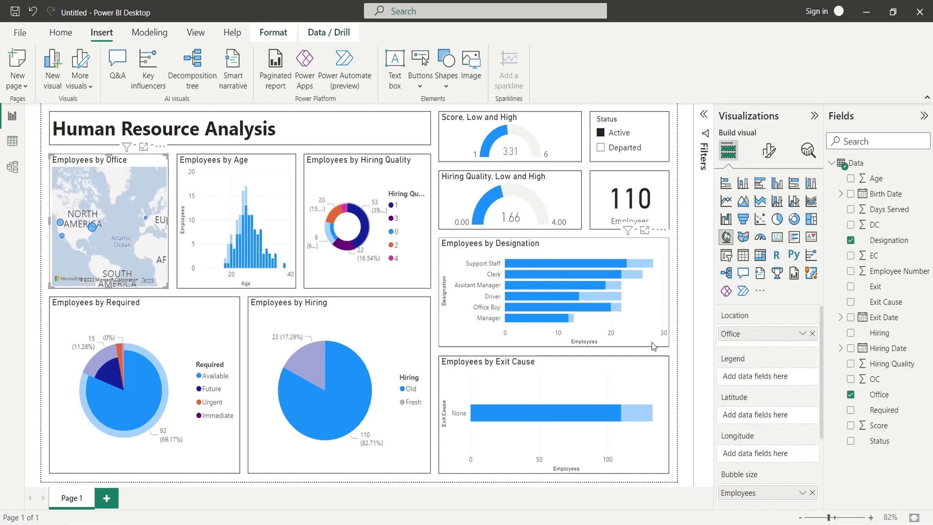
click(653, 346)
Reload the HR Google Sheet to review its Data tab, then return to the blank Power BI report.
key(alt+Tab)
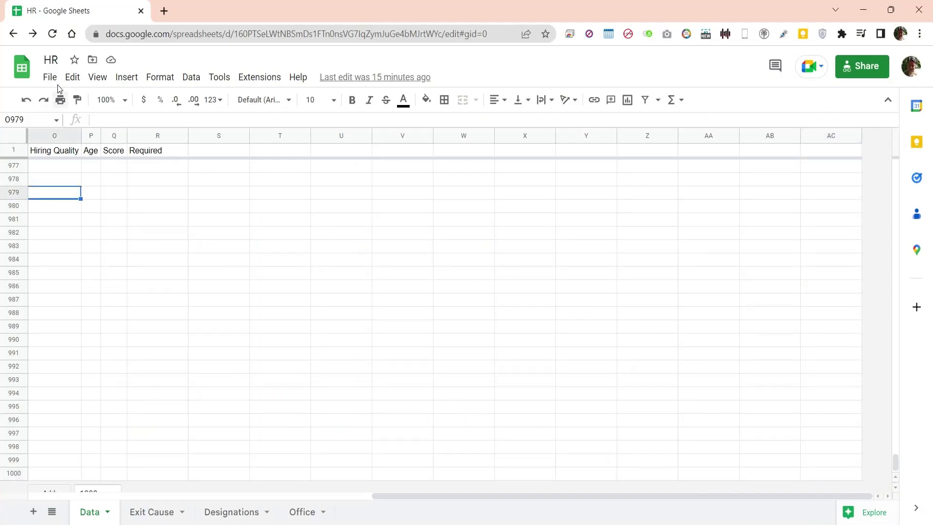
click(53, 34)
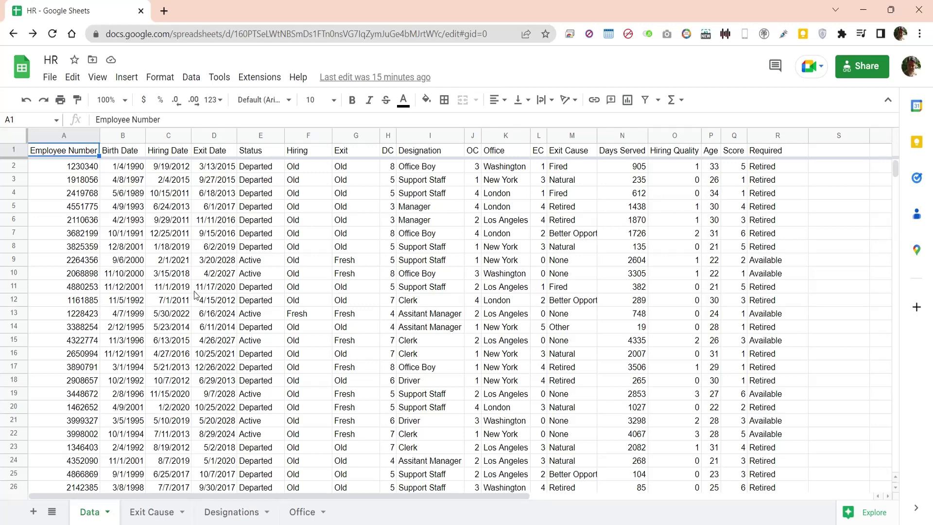
click(138, 514)
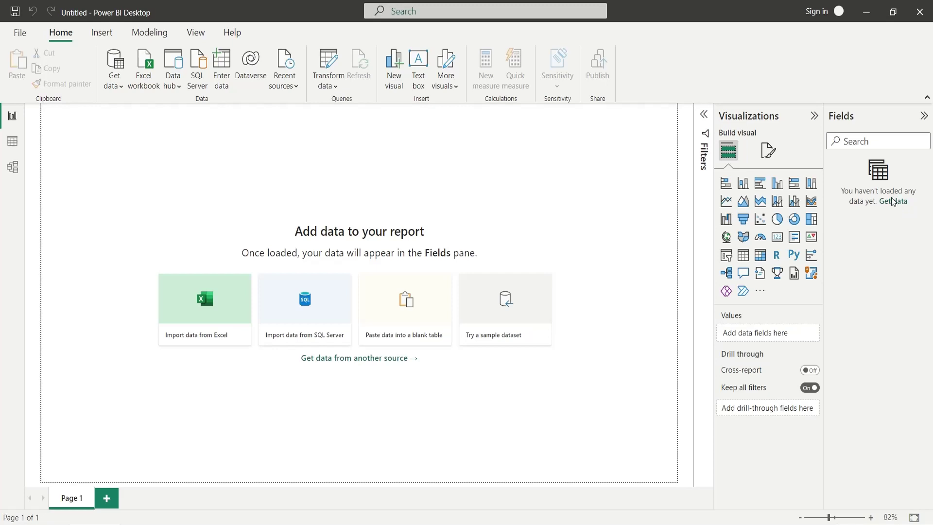
Connect to the HR Google Sheet by pasted URL, select its Data sheet, and open it in Power Query.
click(893, 201)
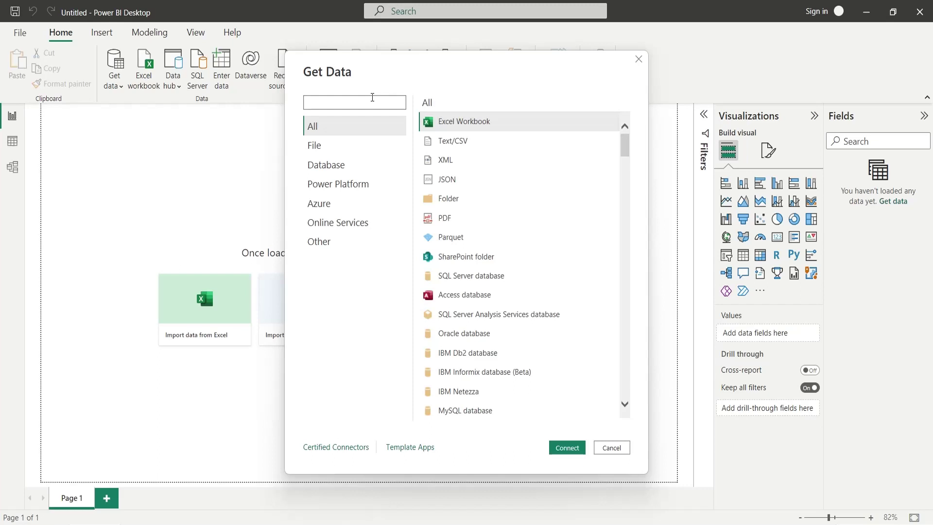
text(gop)
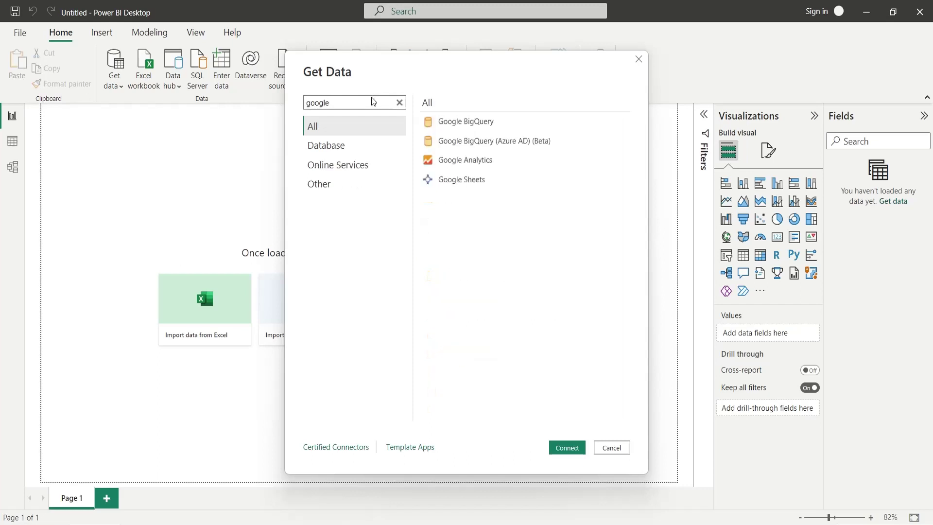
click(465, 182)
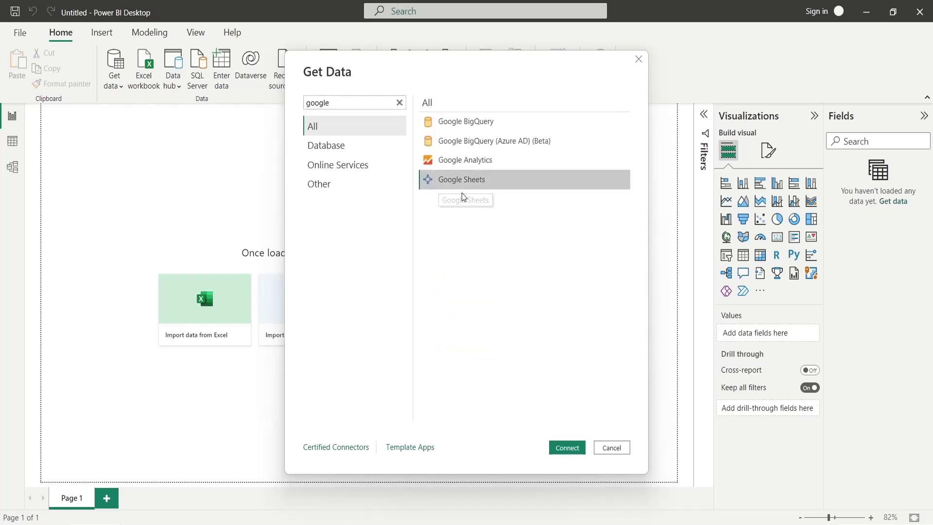
click(567, 447)
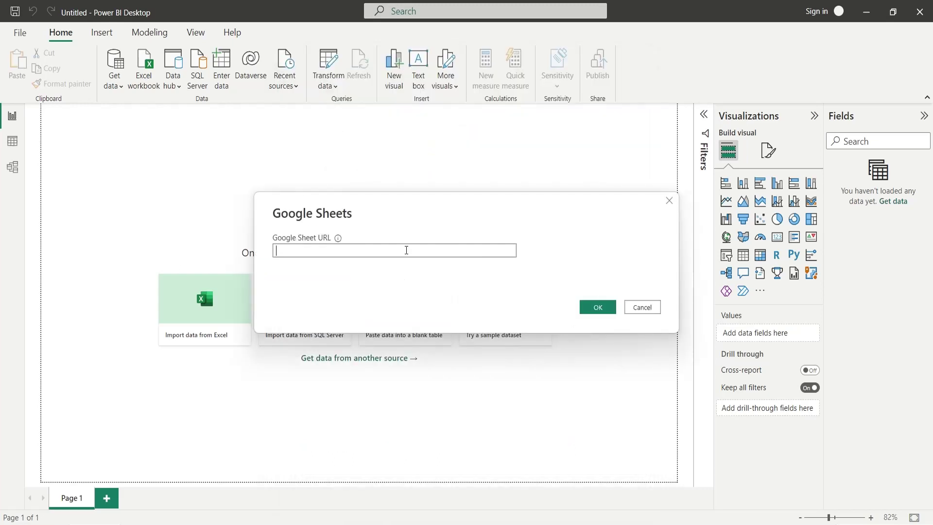
click(604, 305)
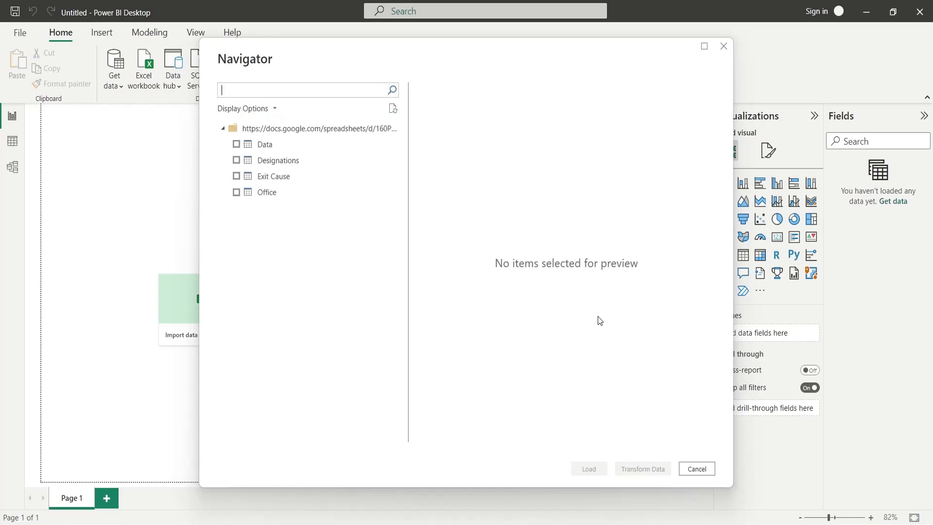
click(237, 144)
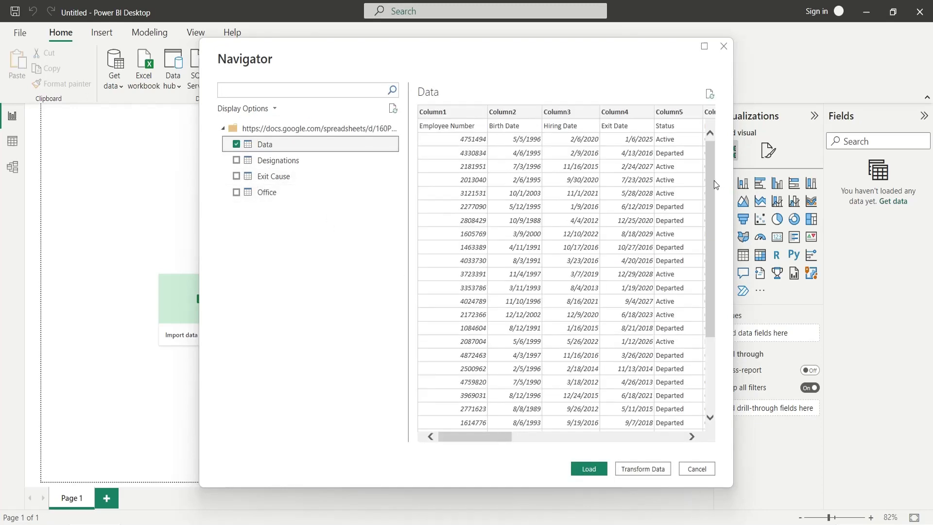
scroll(713, 181, down, 5)
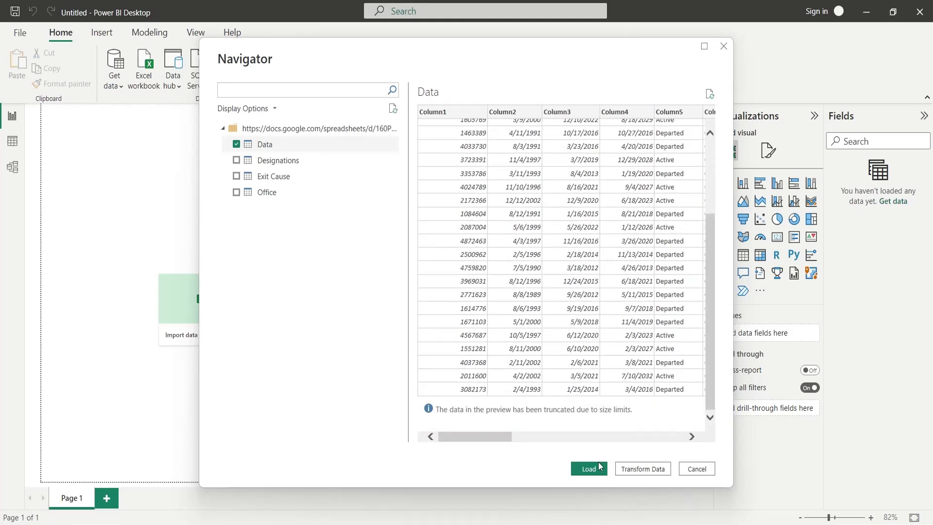
click(641, 469)
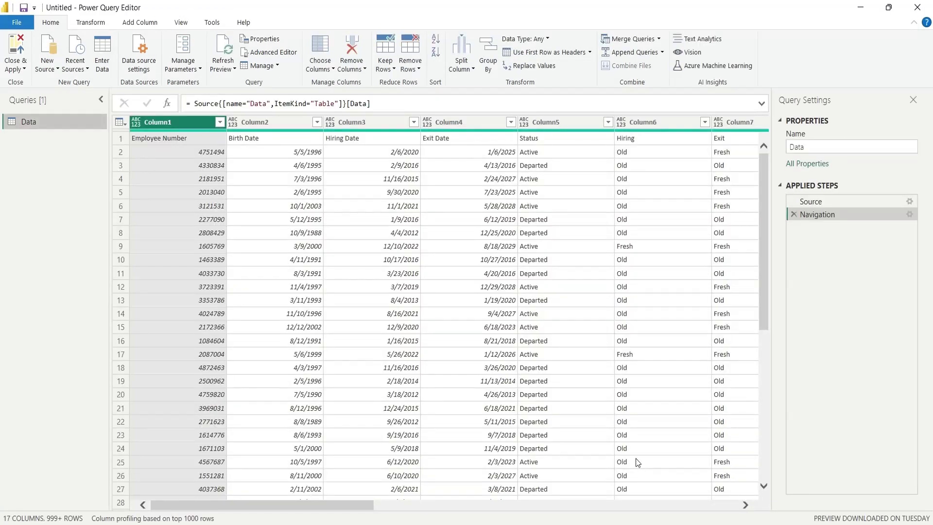
Promote the first row to headers and filter out null Employee Number rows.
click(214, 141)
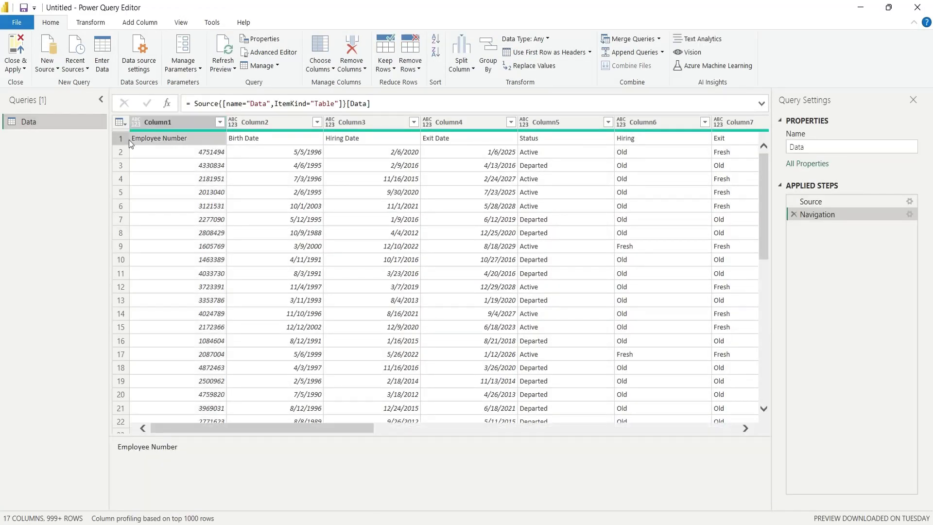
click(126, 139)
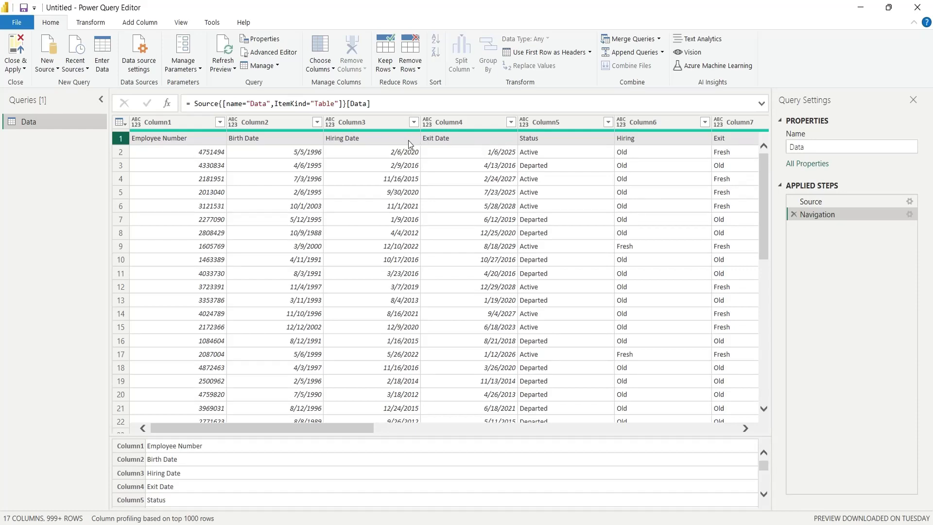
click(546, 52)
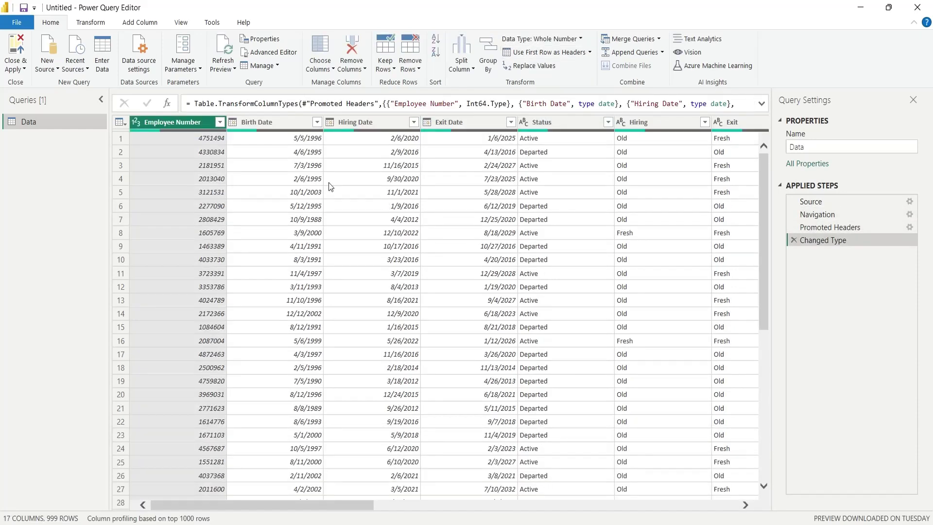
click(219, 122)
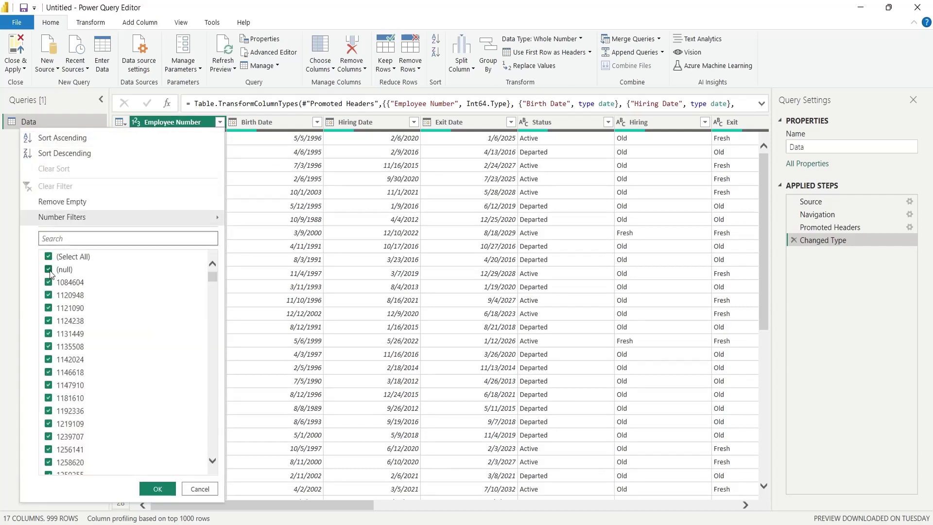
click(49, 271)
click(155, 488)
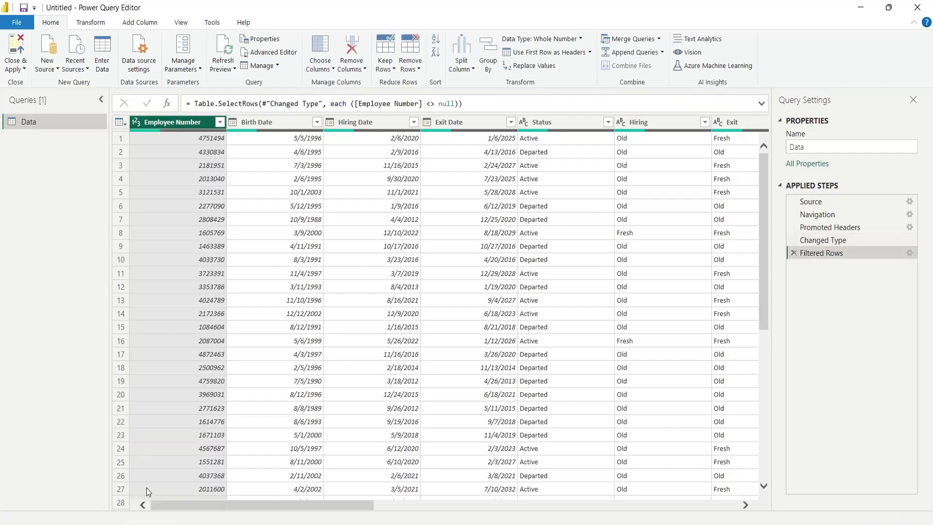
Check the 306 remaining rows and load the cleaned query with Close & Apply.
drag(762, 188, 733, 409)
scroll(734, 409, down, 19)
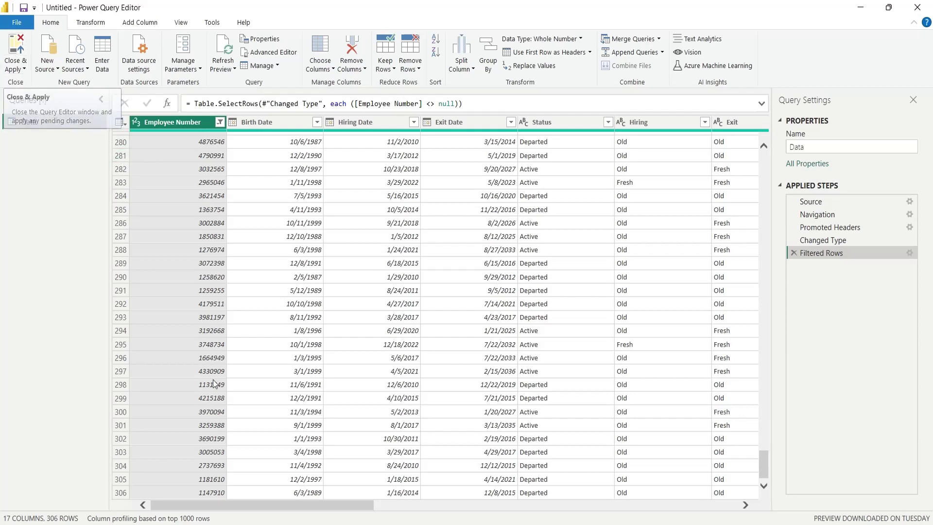
drag(298, 504, 677, 519)
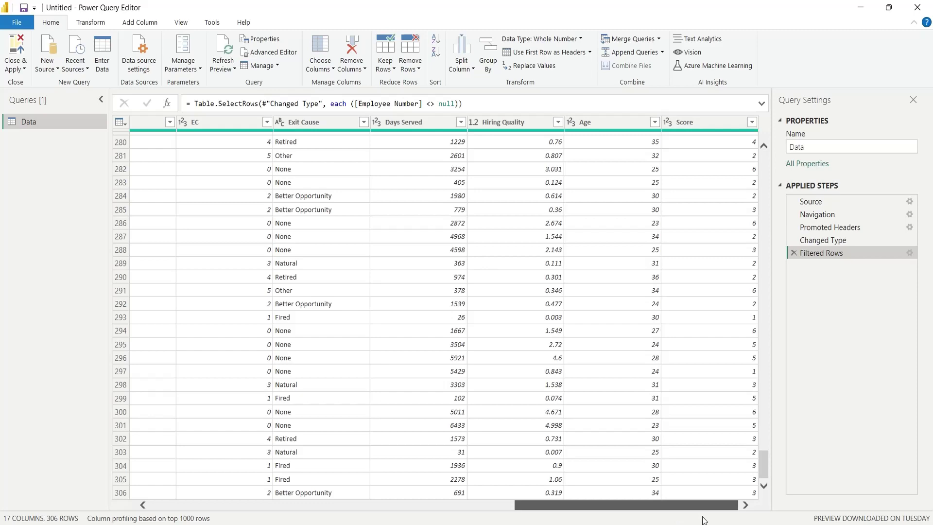
drag(673, 519, 235, 491)
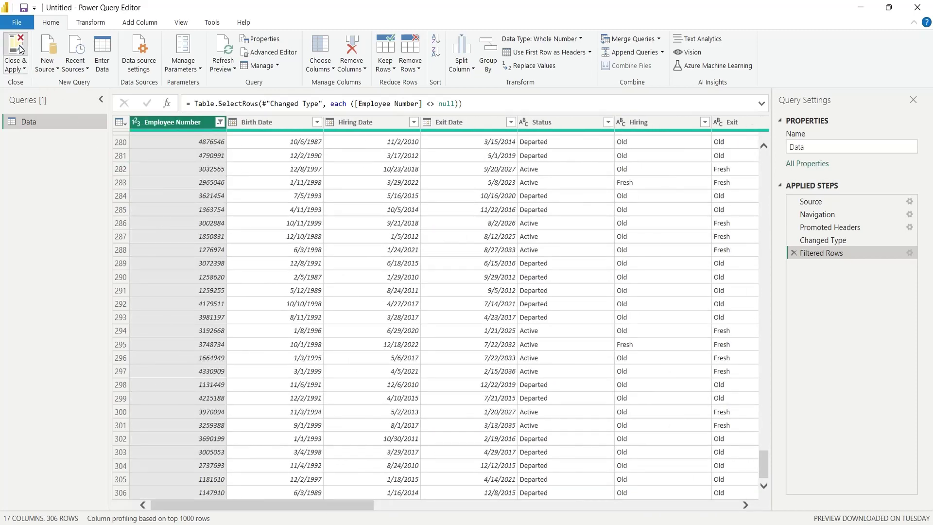
click(19, 48)
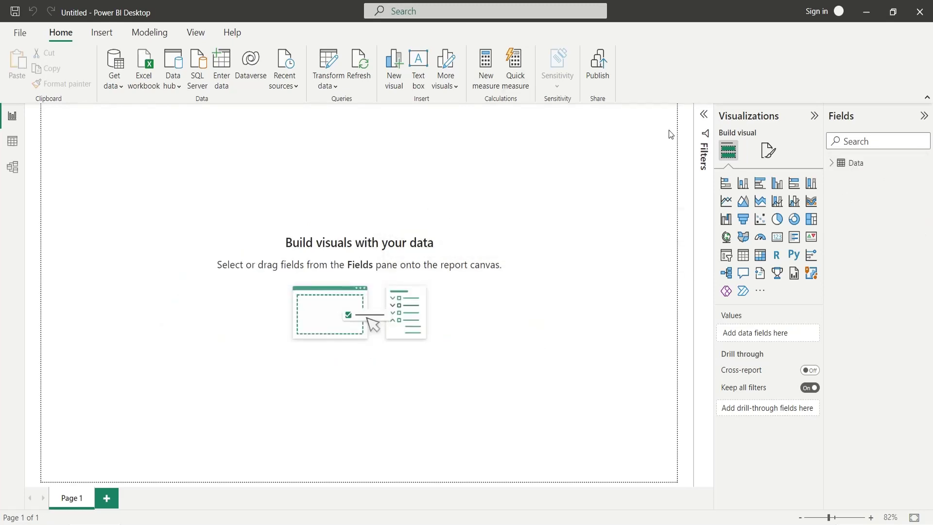
Insert a text box reading 'Human Resource Analysis' in 28-point font.
click(830, 164)
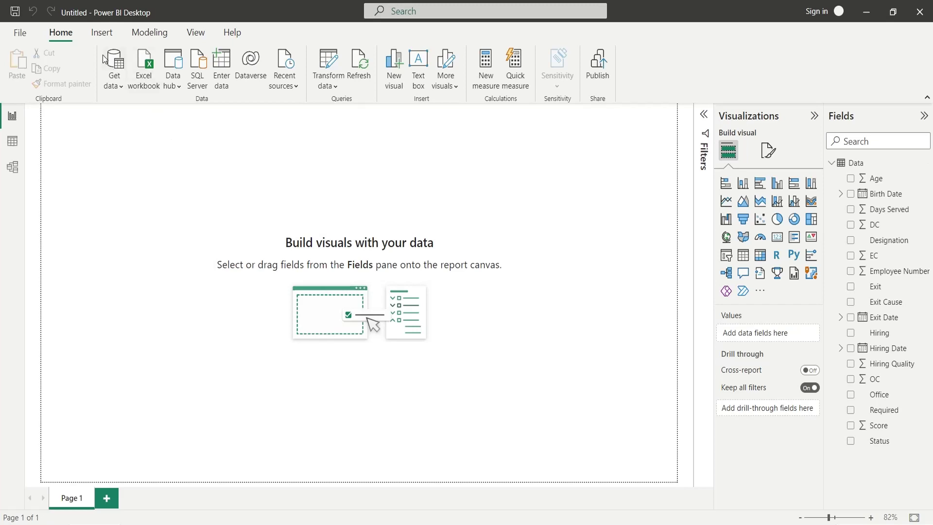
click(102, 32)
click(397, 60)
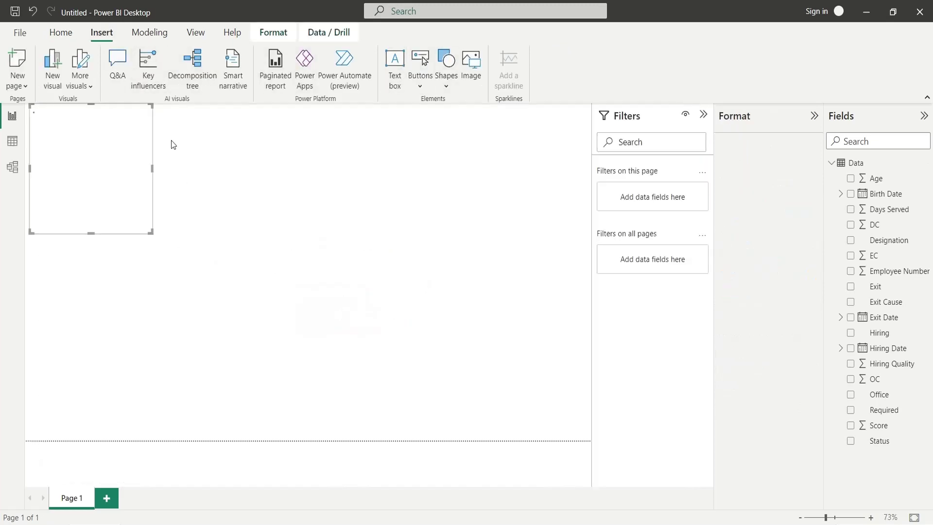
click(172, 144)
click(132, 161)
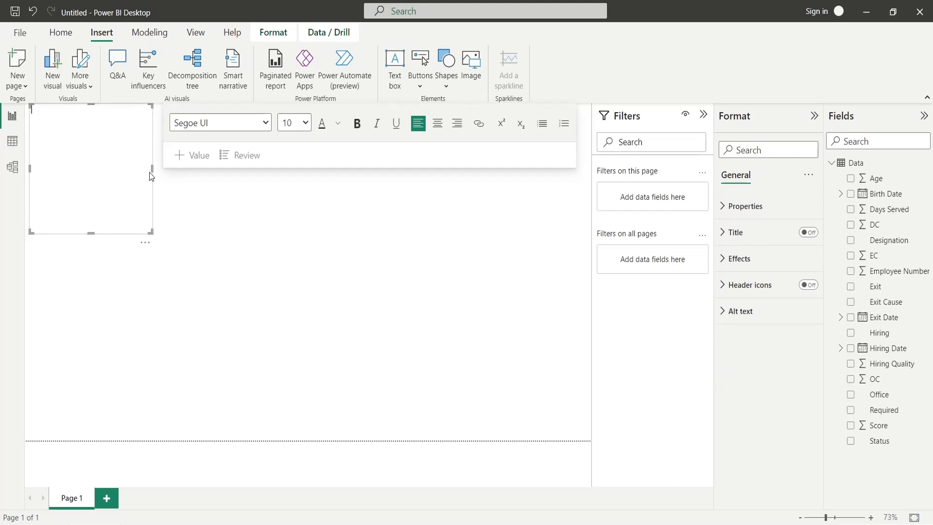
text(Human Resource Analysis)
key(ctrl+a)
click(301, 124)
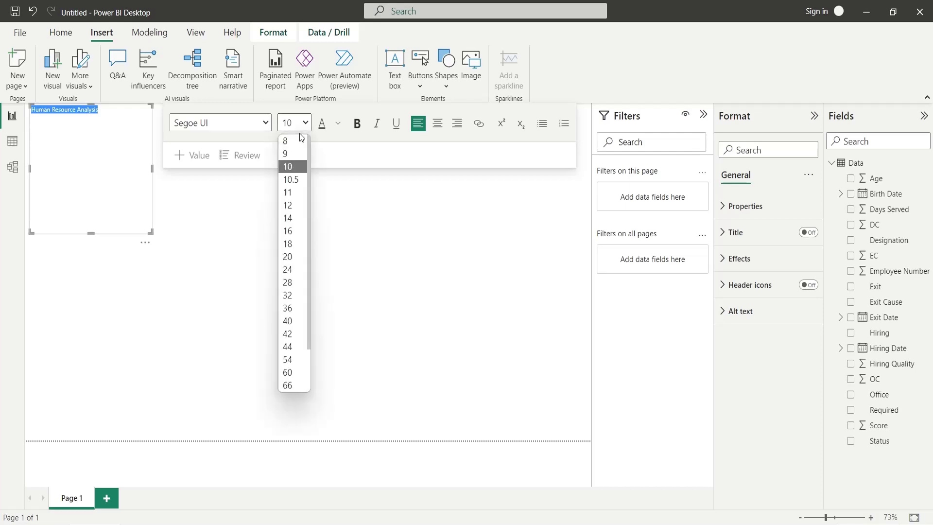
click(295, 282)
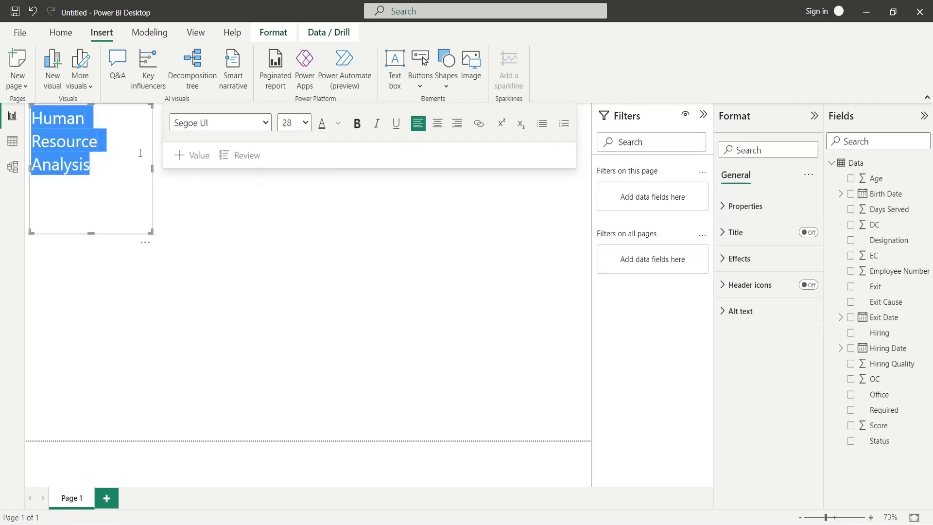
Resize the title box to fit one line, turn on its visual border, and bold the text.
drag(152, 174, 464, 180)
drag(401, 180, 371, 174)
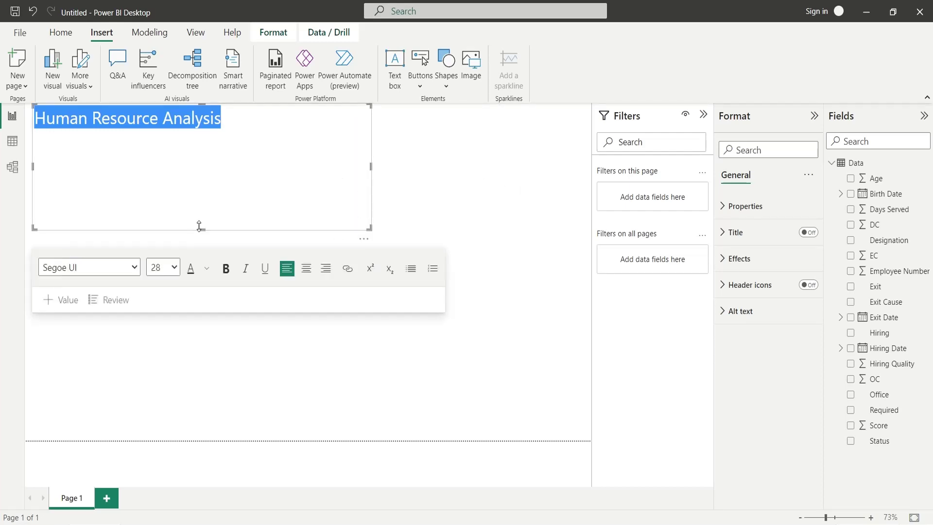
drag(197, 226, 217, 139)
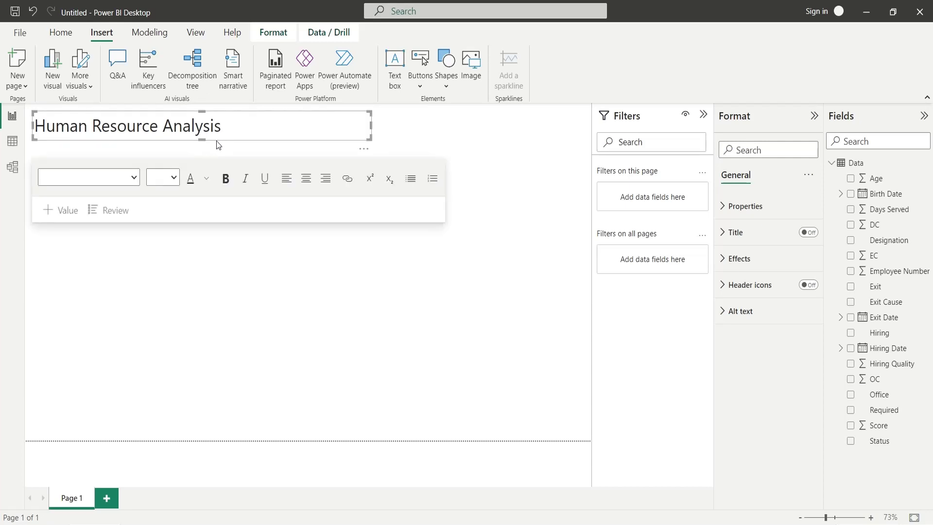
click(745, 258)
click(777, 390)
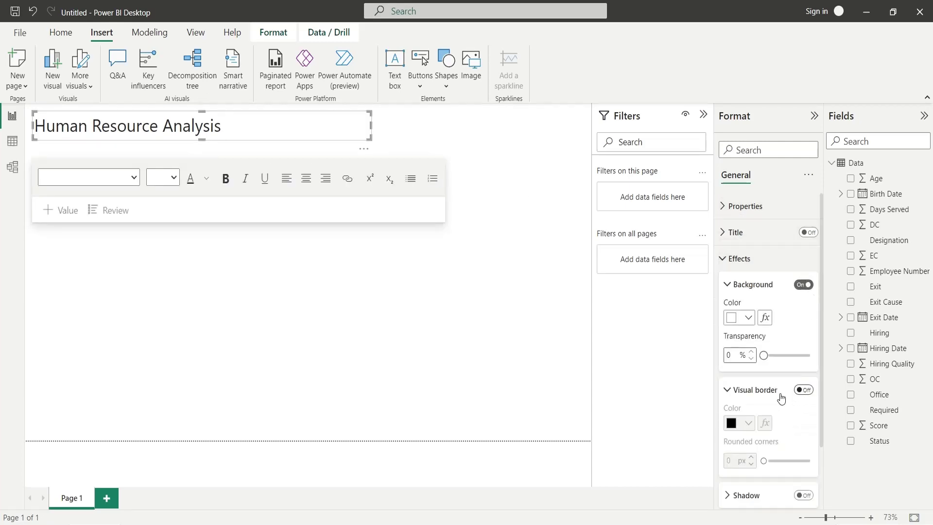
click(804, 390)
triple_click(118, 125)
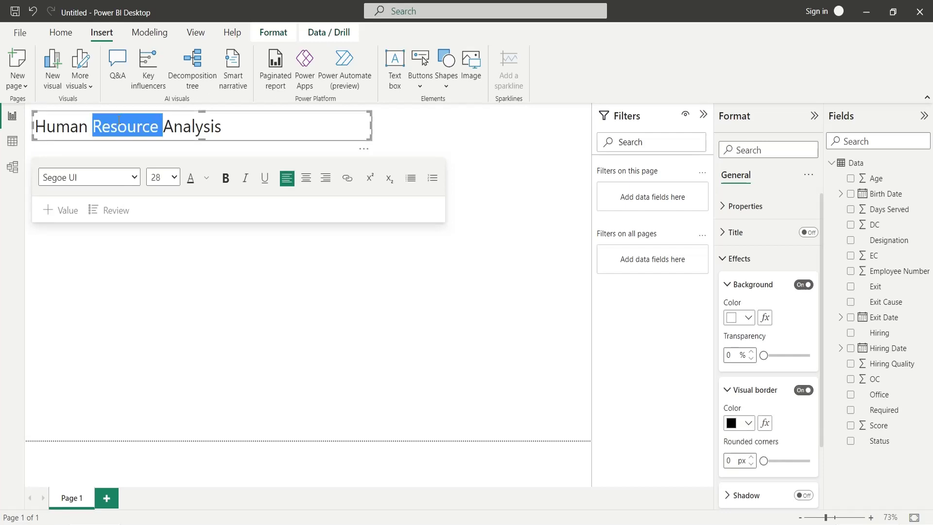
key(ctrl+b)
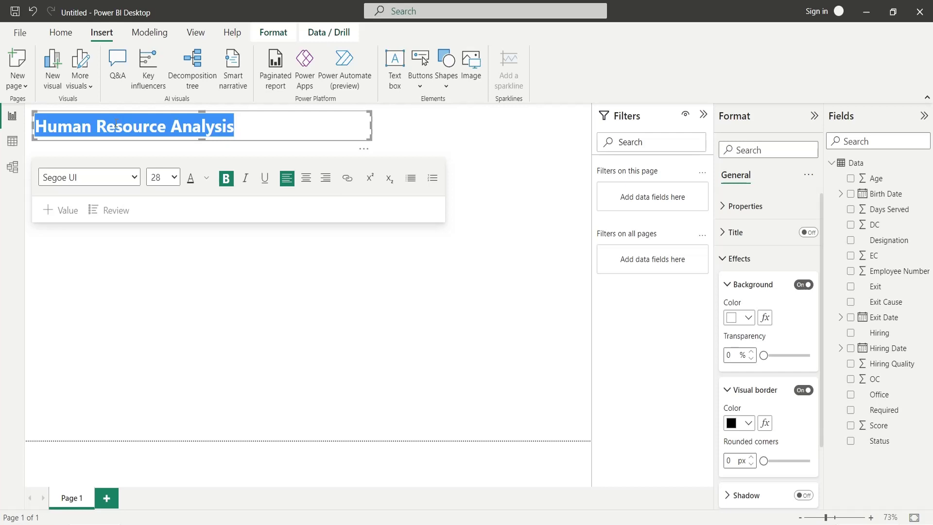
click(472, 145)
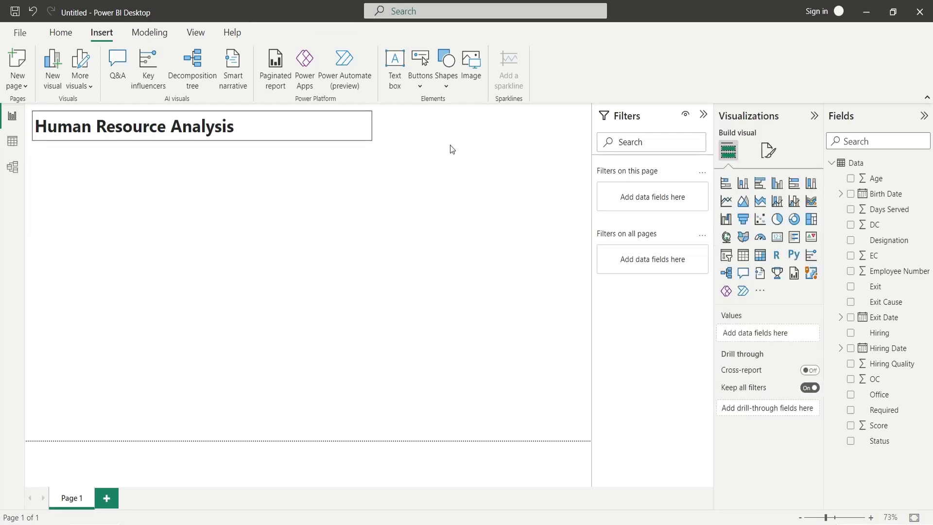
Collapse Filters, drag Status onto the canvas as a slicer, and shrink it into the top-right corner.
click(704, 116)
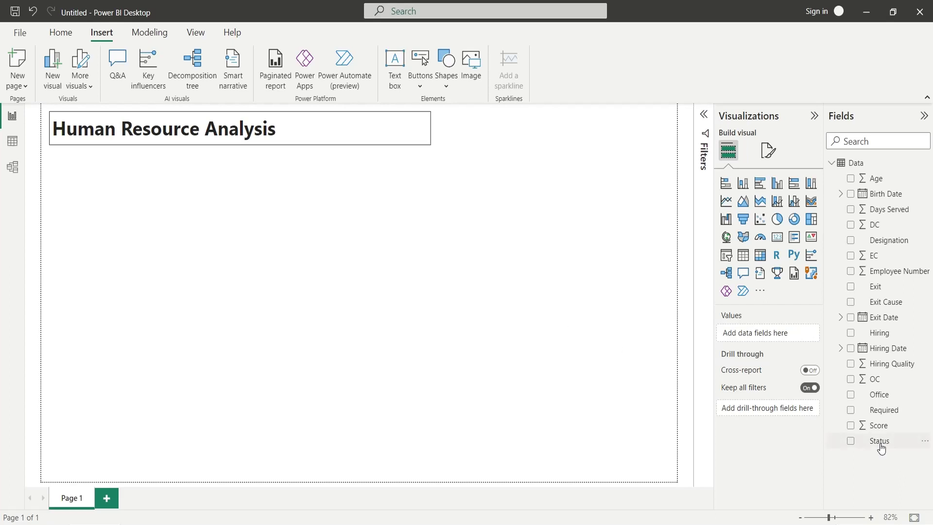
drag(880, 440, 604, 128)
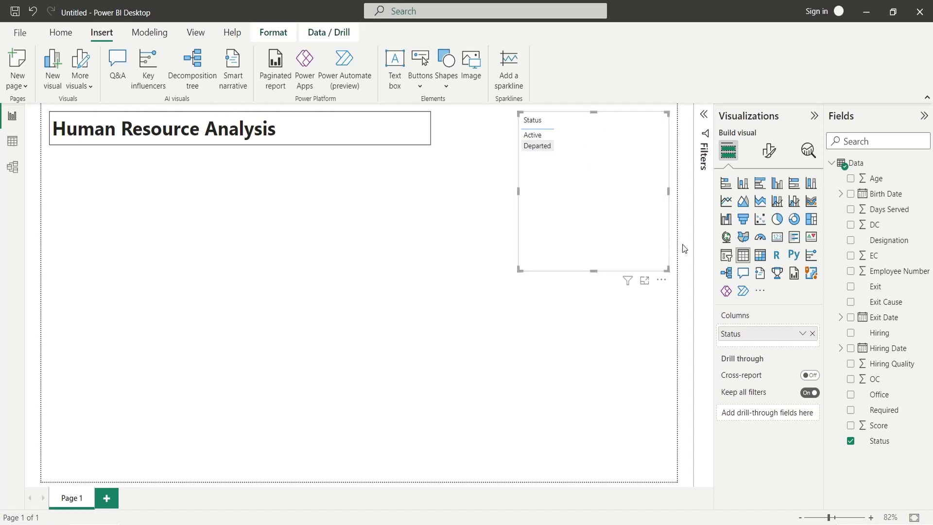
click(726, 255)
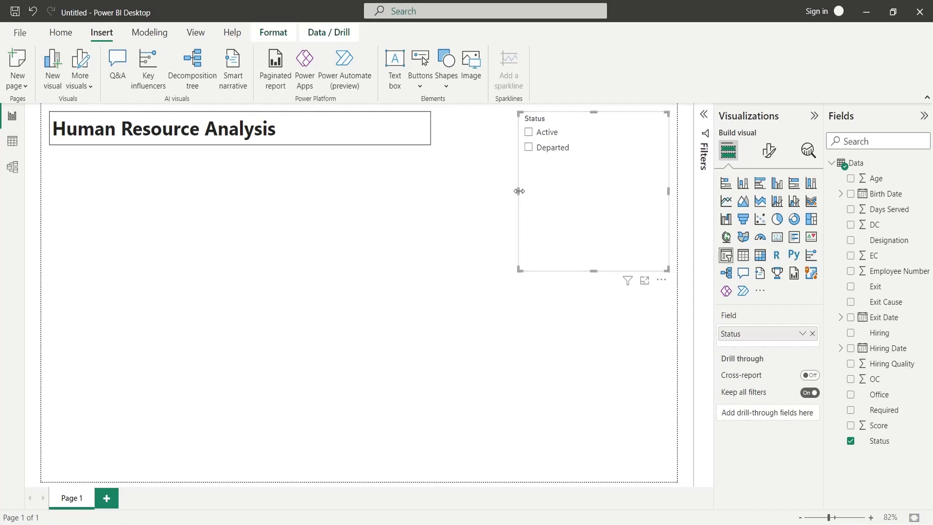
drag(540, 194, 592, 189)
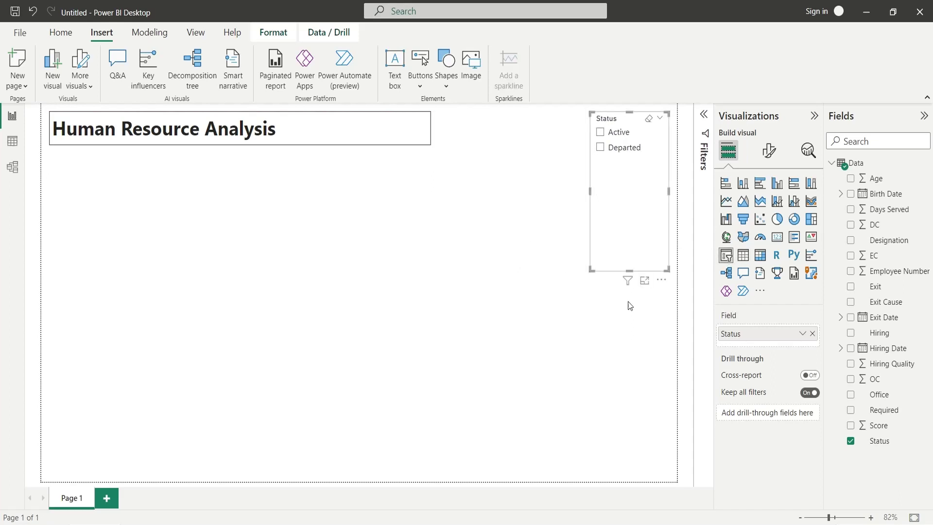
drag(629, 270, 616, 164)
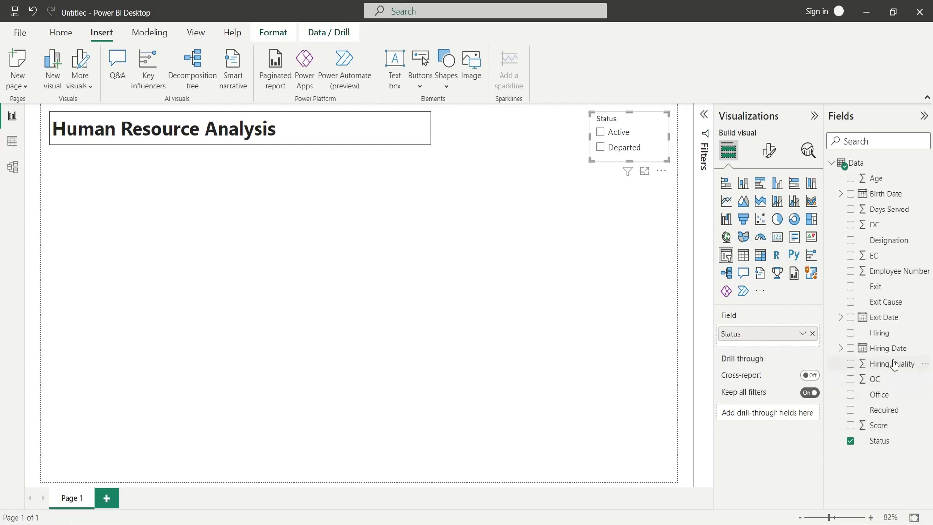
Make a card counting Designation (306) and rename its field to Employees.
drag(883, 241, 642, 223)
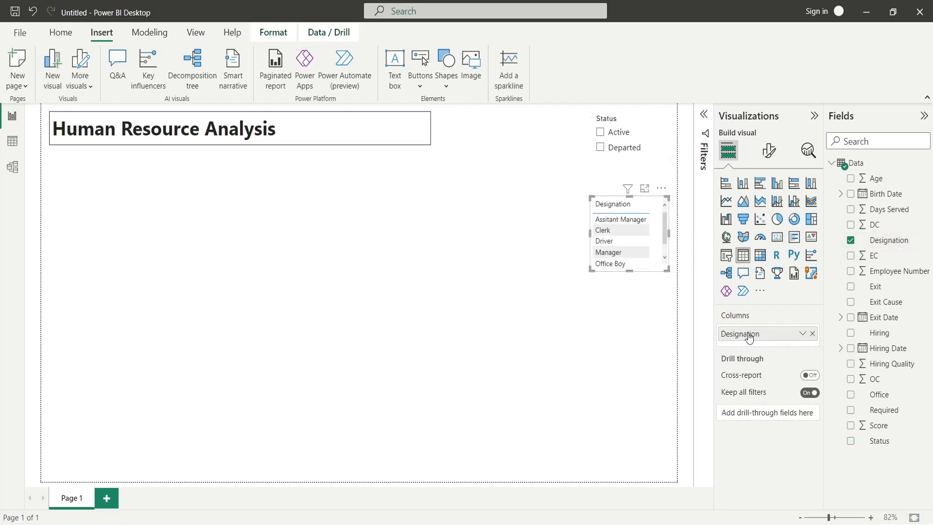
click(795, 238)
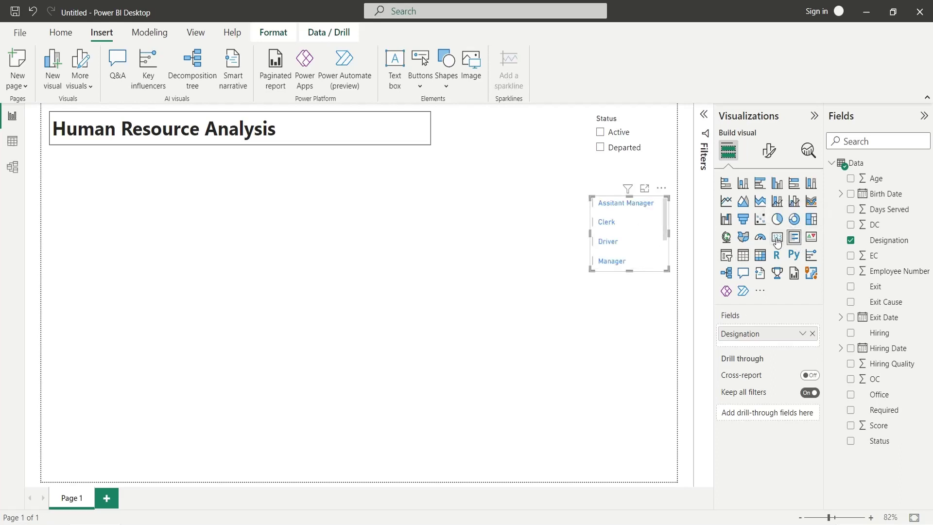
click(777, 238)
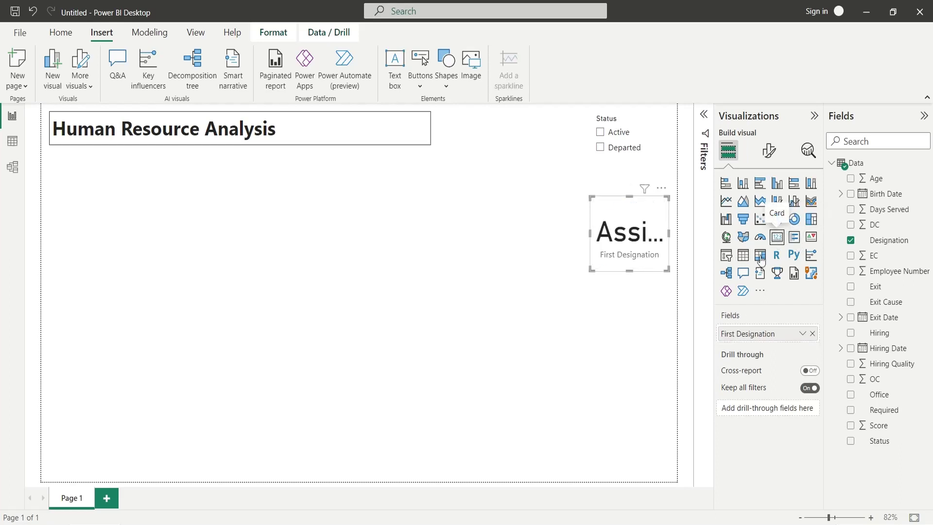
click(802, 334)
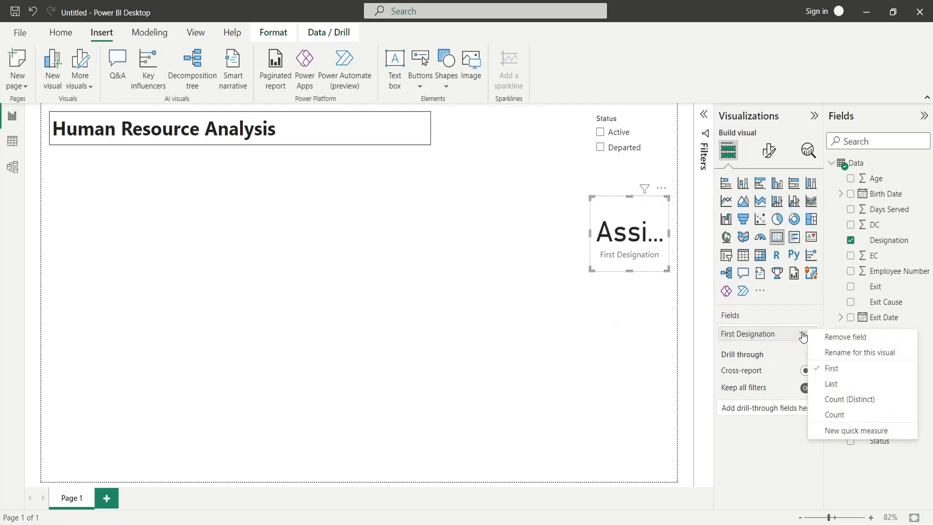
click(836, 414)
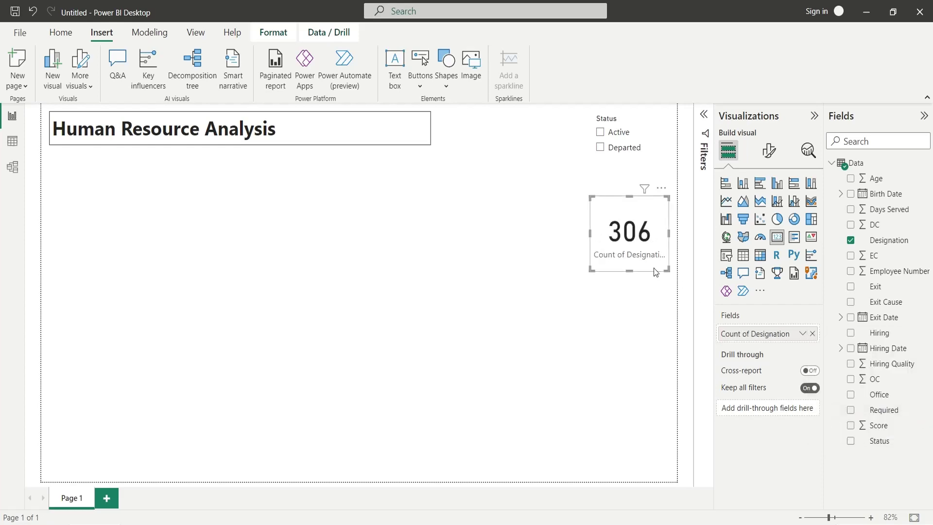
double_click(760, 336)
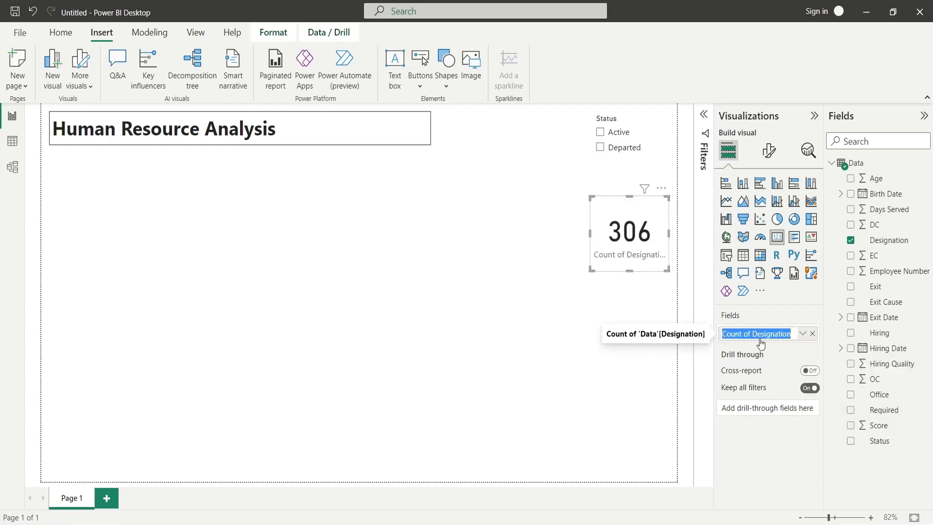
text(Employees)
key(Return)
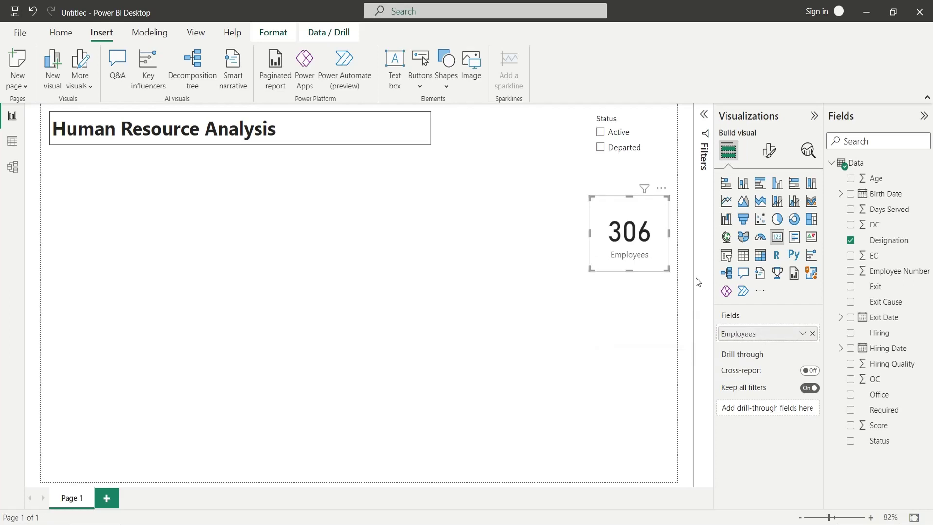
Select Departed in the Status slicer and turn on the slicer's visual border.
click(600, 147)
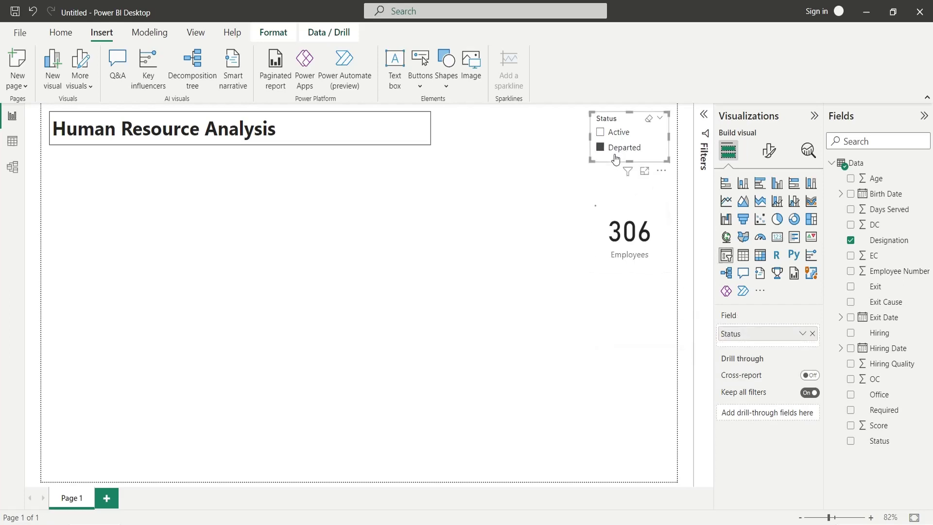
click(766, 151)
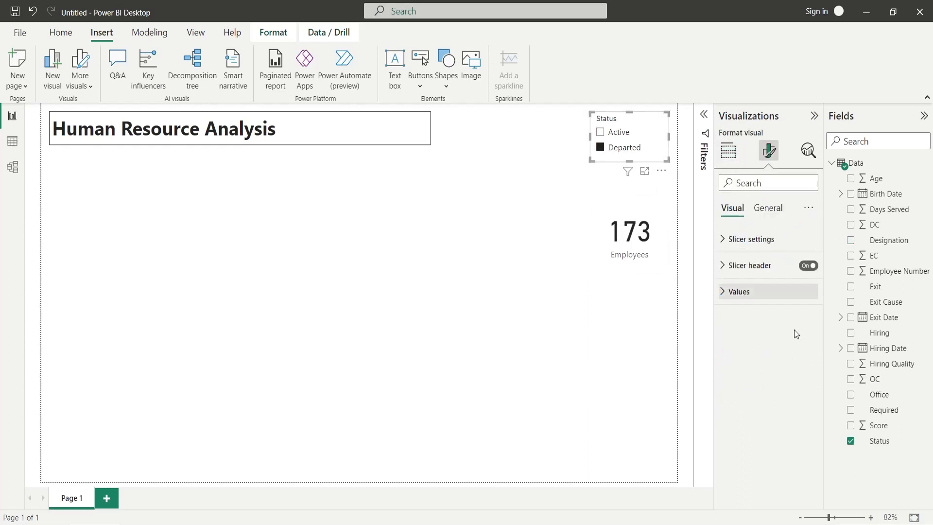
click(757, 239)
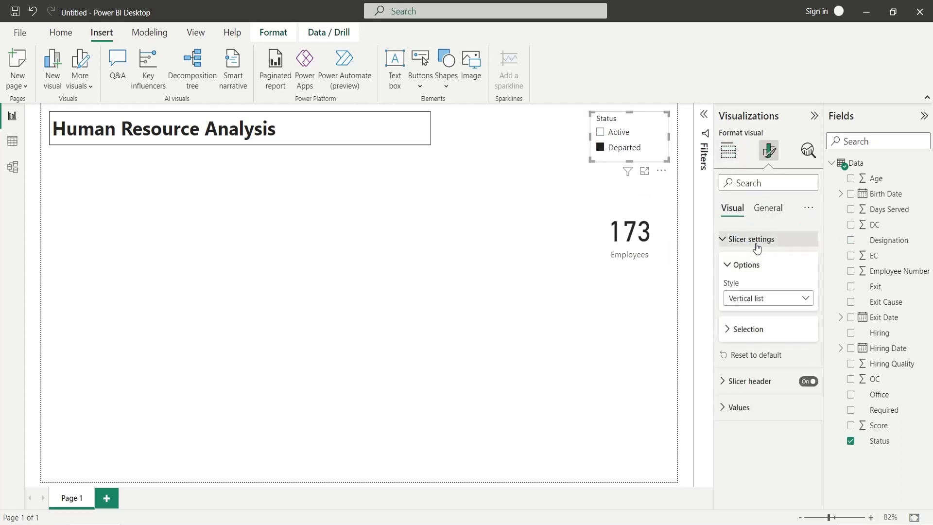
click(756, 239)
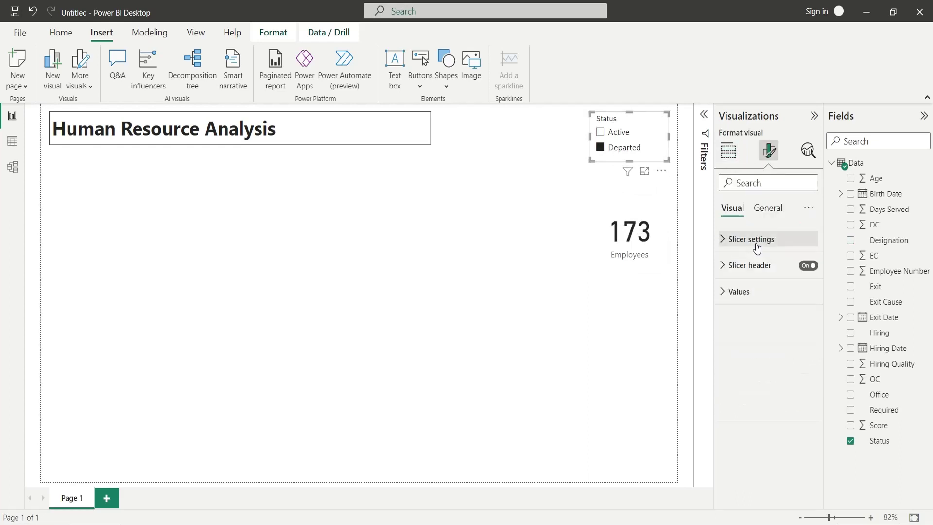
click(768, 209)
click(804, 424)
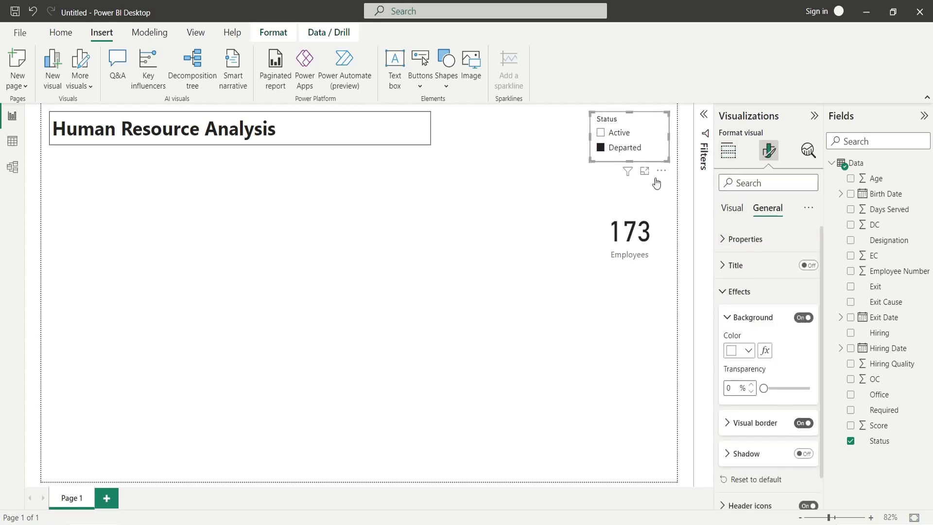
Move the 173 Employees card beneath the slicer and give it a visual border.
drag(644, 205, 647, 187)
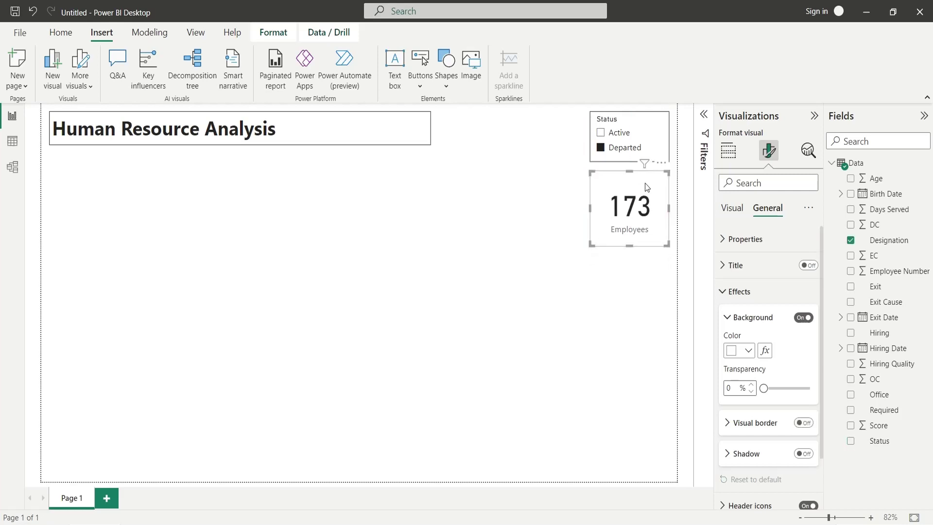
click(803, 423)
click(635, 319)
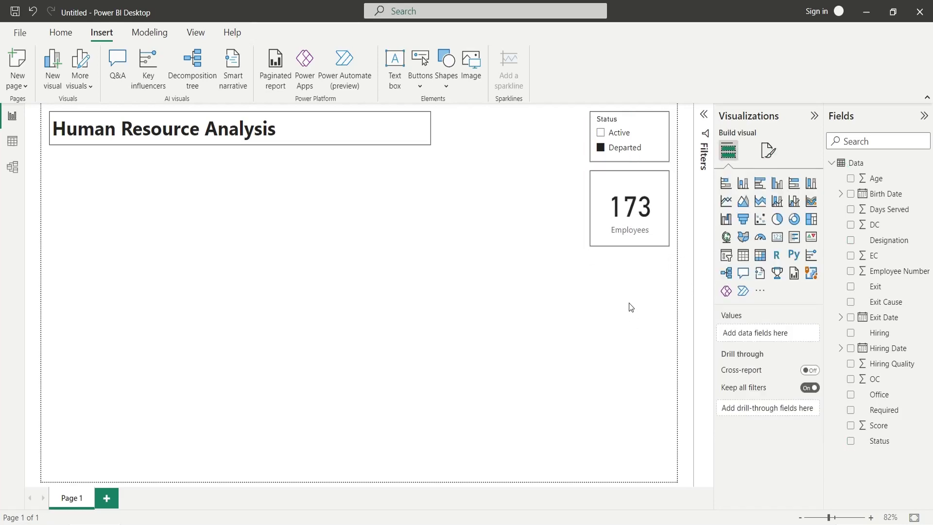
click(631, 245)
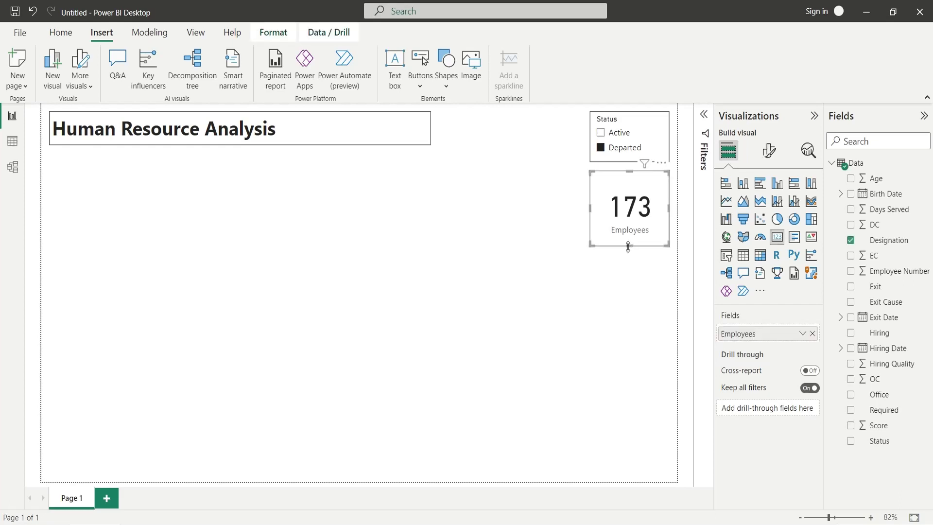
click(630, 251)
click(629, 244)
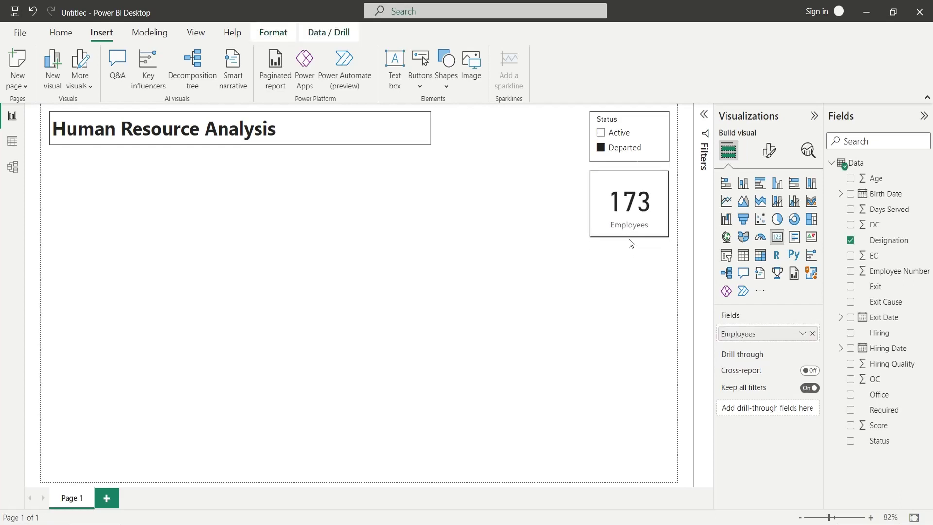
click(629, 275)
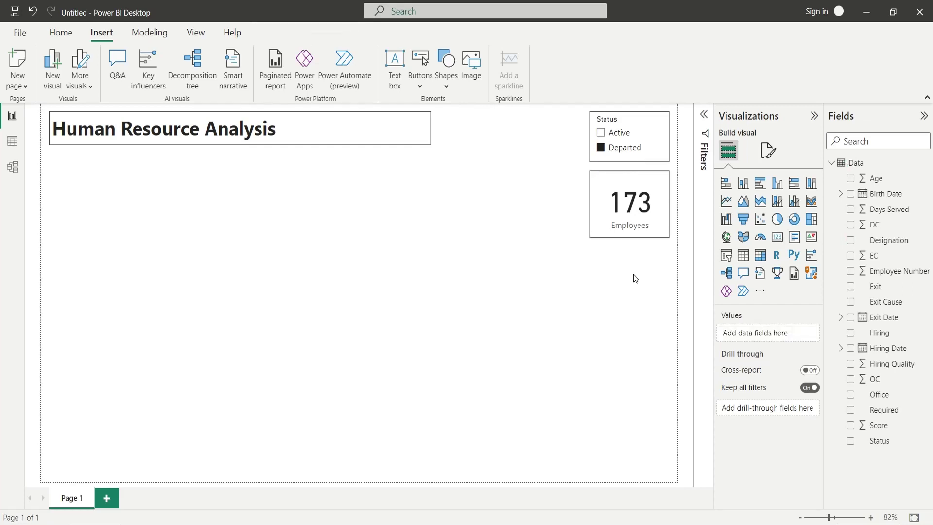
Insert a gauge between the title and slicer, narrow it, and add Score as its value.
click(760, 237)
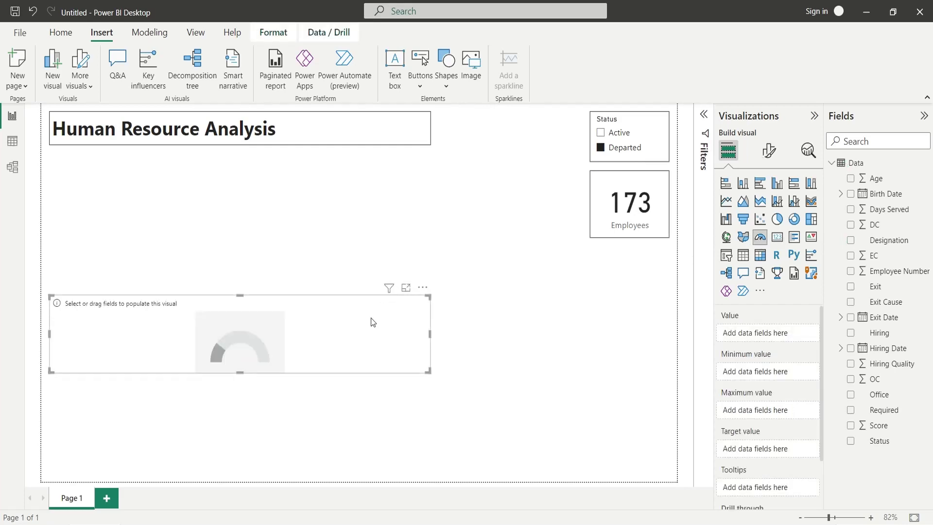
drag(373, 322, 523, 139)
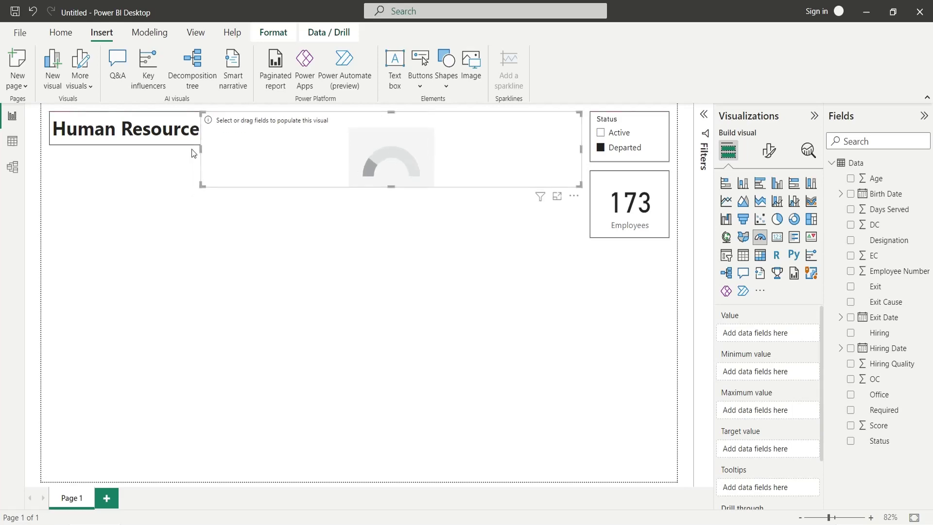
drag(200, 148, 434, 162)
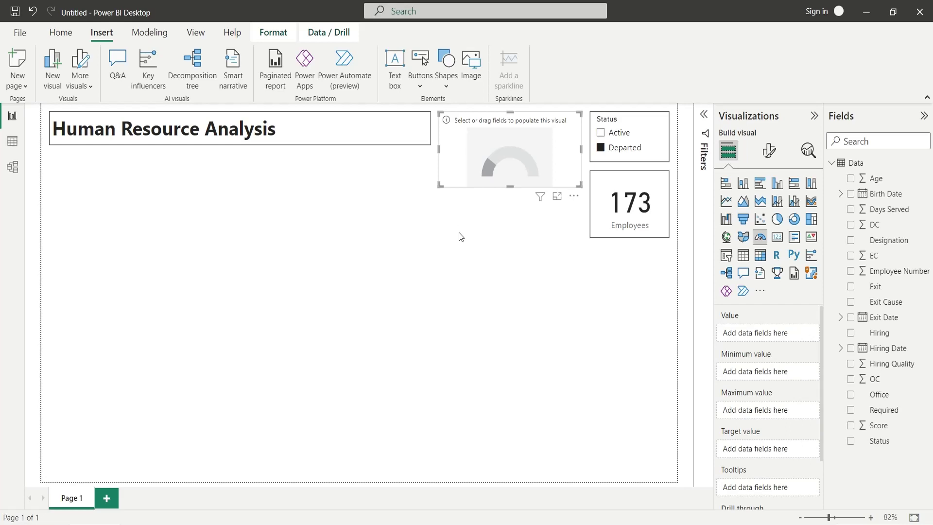
drag(871, 428, 775, 333)
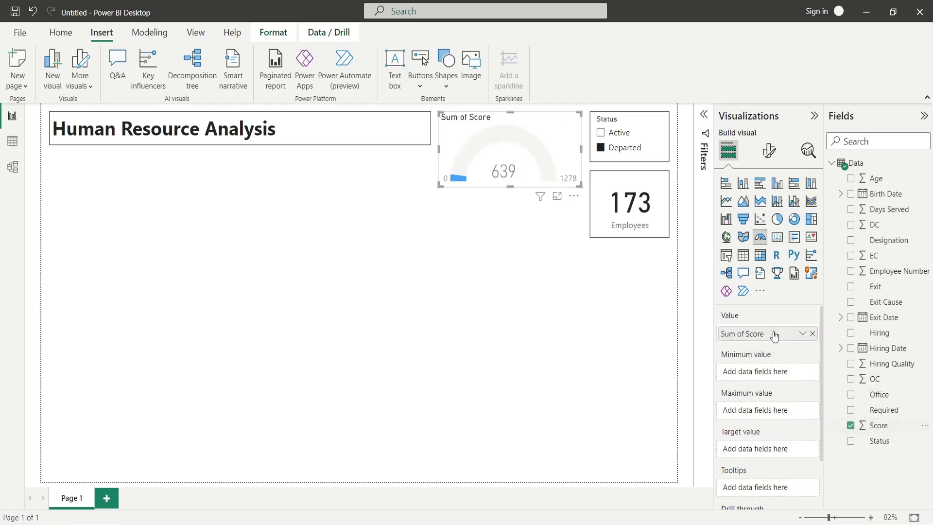
Change the gauge value to Average of Score and rename it Score.
click(799, 335)
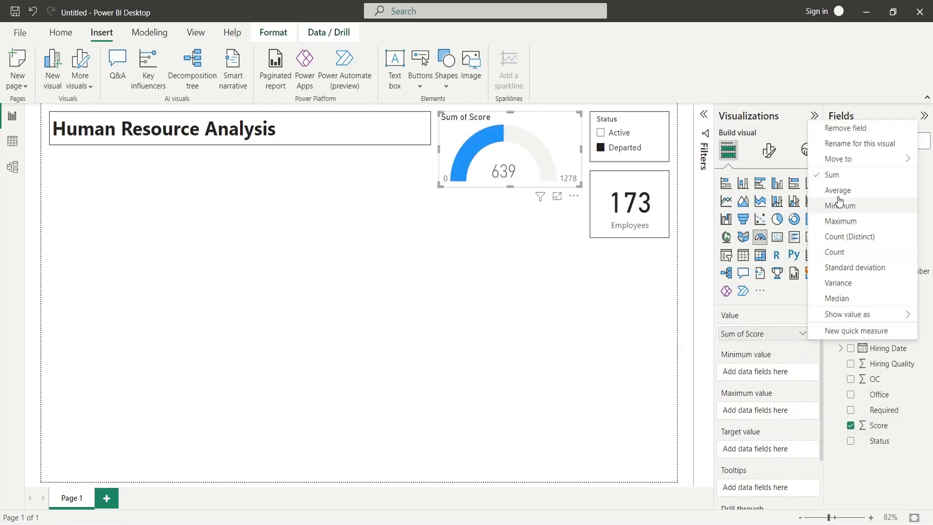
click(821, 204)
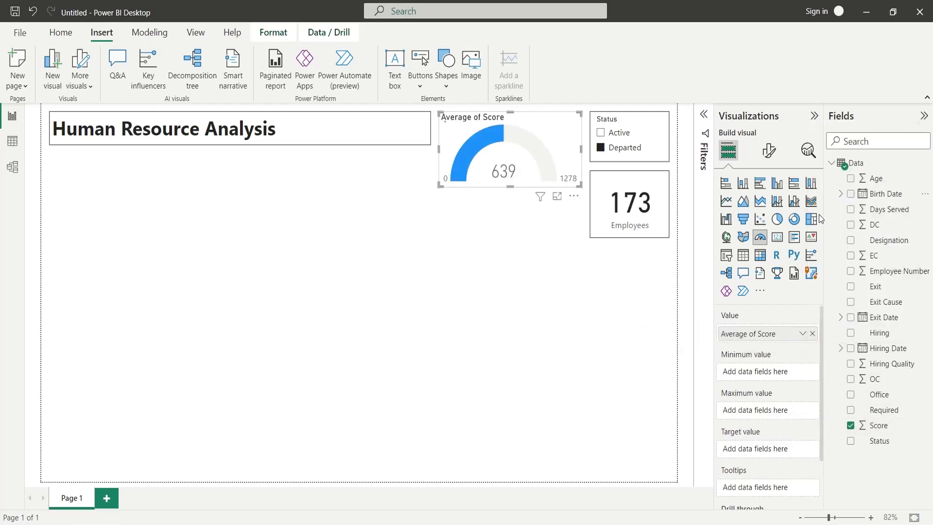
double_click(756, 334)
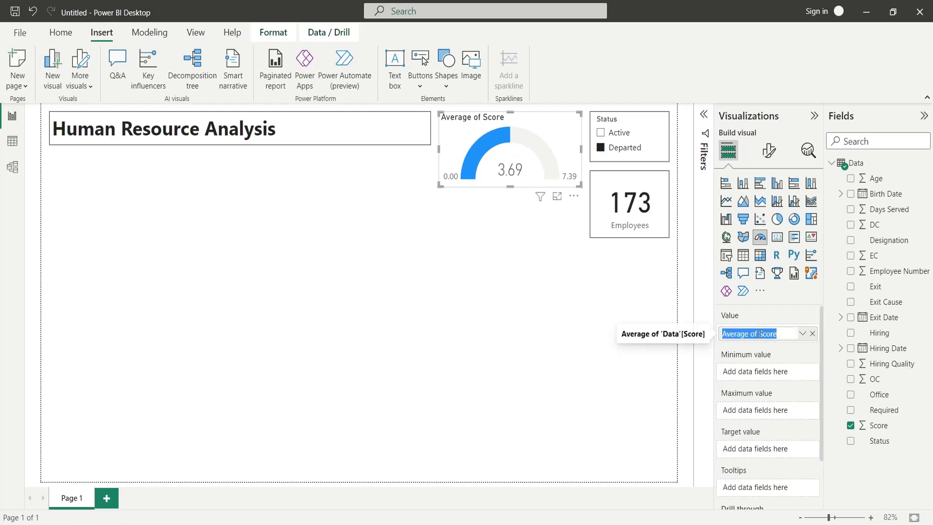
drag(757, 334, 680, 333)
key(BackSpace)
key(Return)
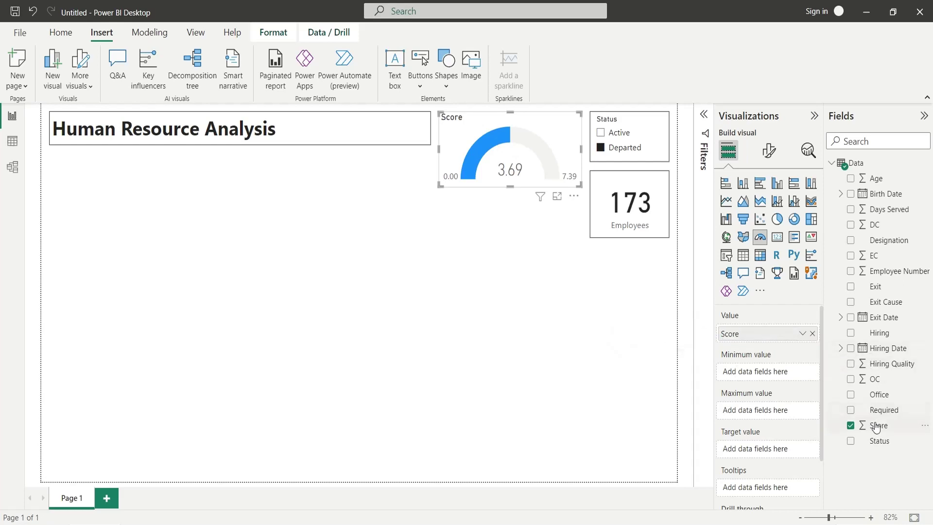
Add Score as the gauge minimum using Min, renamed Low.
drag(873, 425, 767, 372)
click(802, 372)
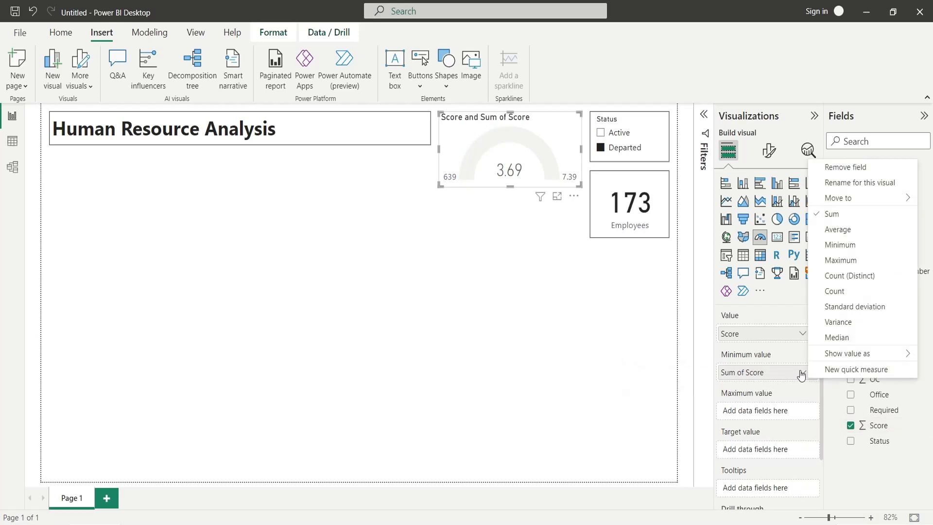
click(839, 244)
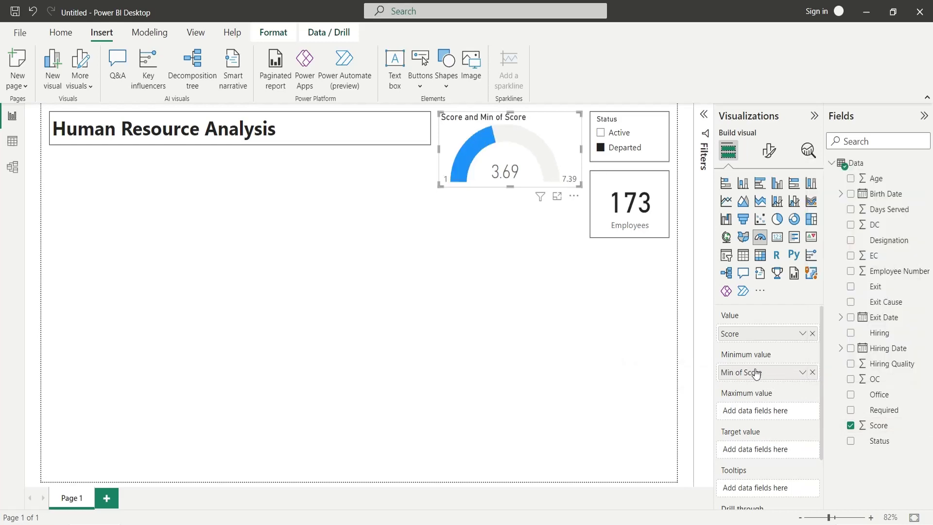
double_click(737, 373)
drag(734, 373, 638, 373)
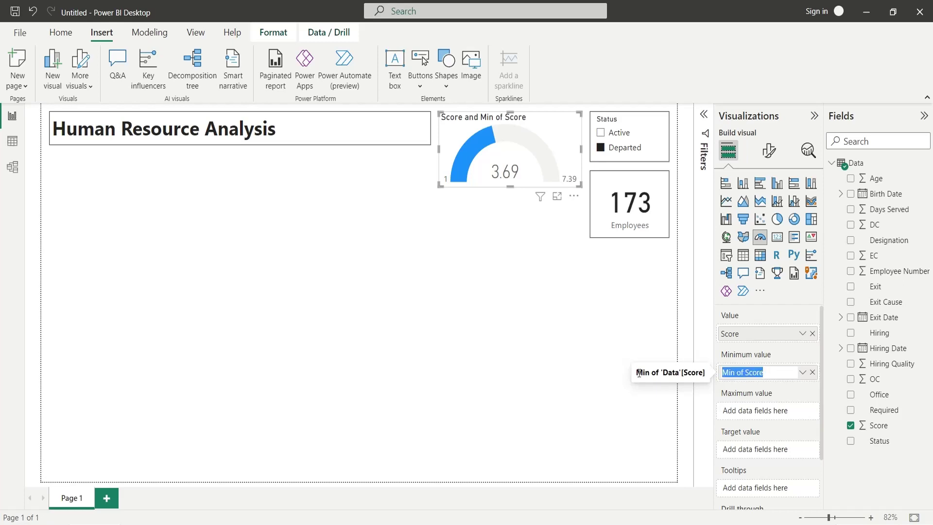
text(Low)
key(Return)
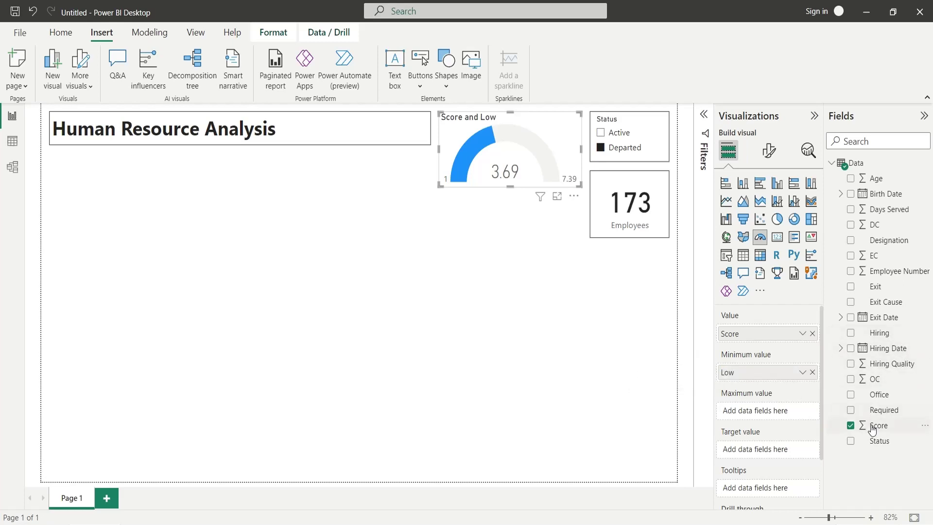
Add Score as the gauge maximum using Max, renamed High.
drag(874, 426, 777, 413)
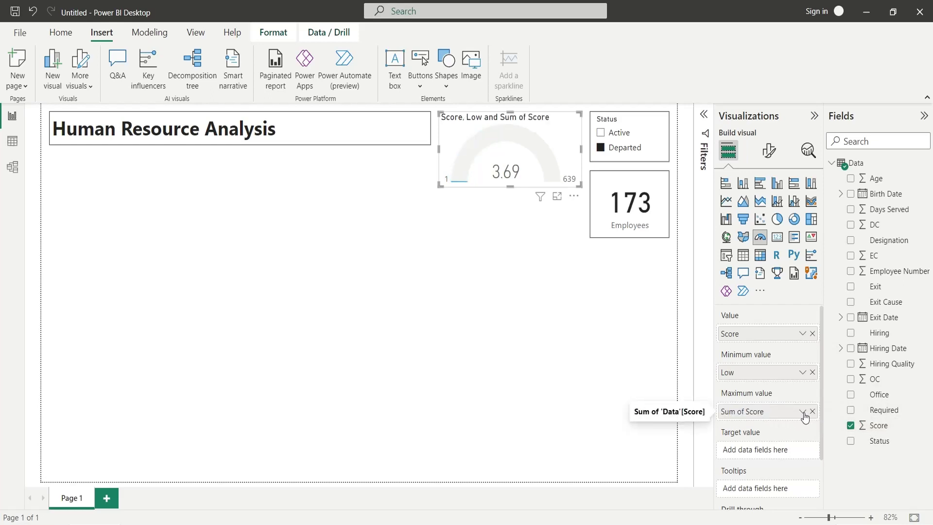
click(802, 412)
click(838, 299)
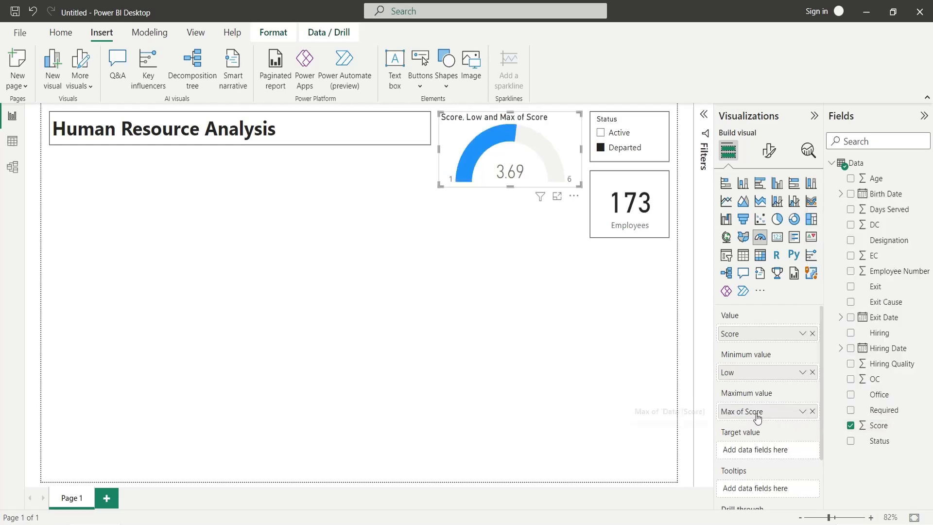
double_click(757, 414)
text(High)
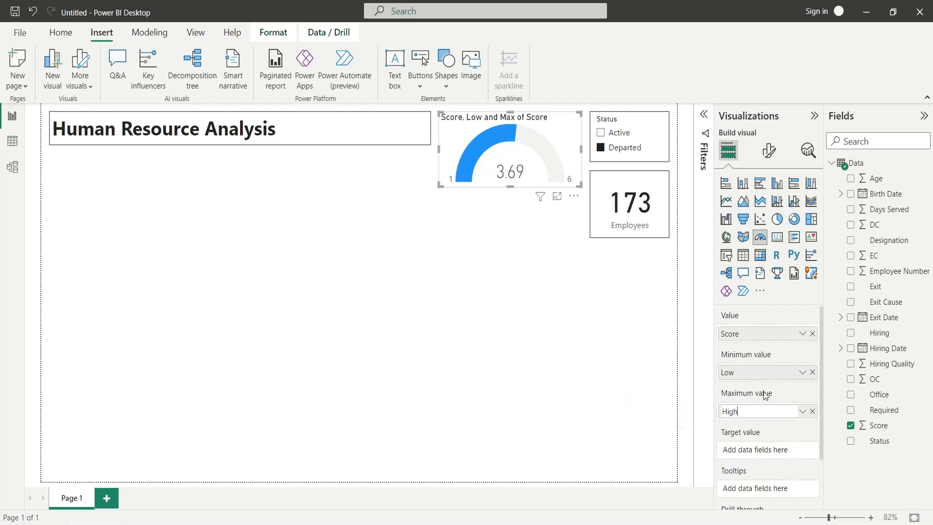
key(Return)
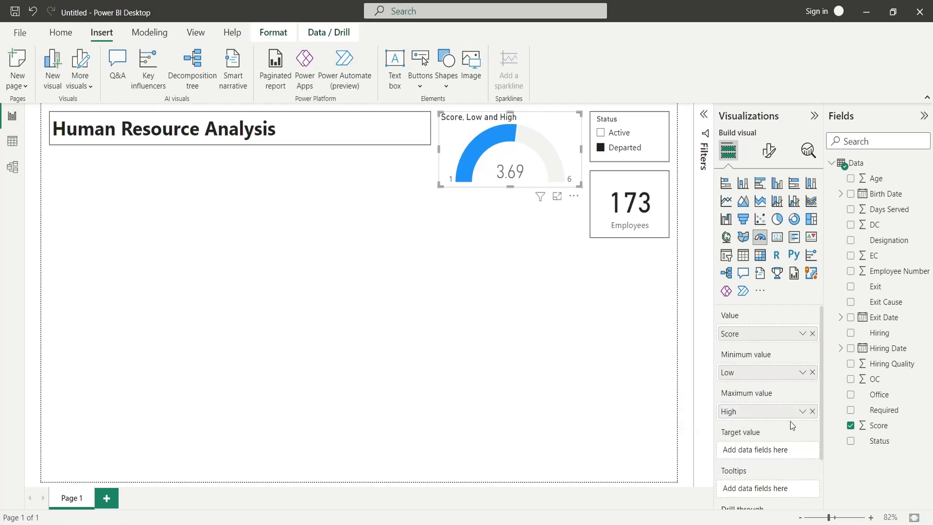
Add Score as the gauge target value using Max.
drag(874, 425, 795, 451)
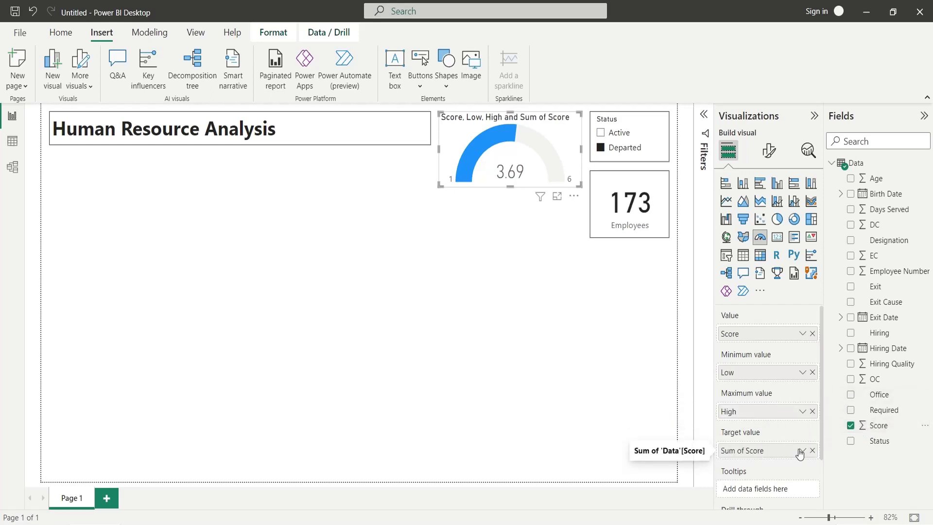
click(802, 449)
click(833, 338)
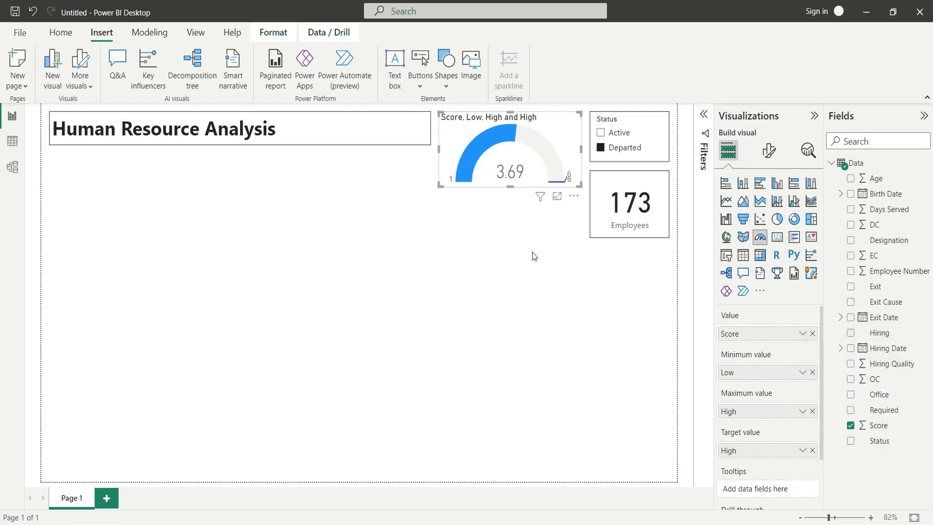
click(520, 280)
click(521, 163)
click(768, 151)
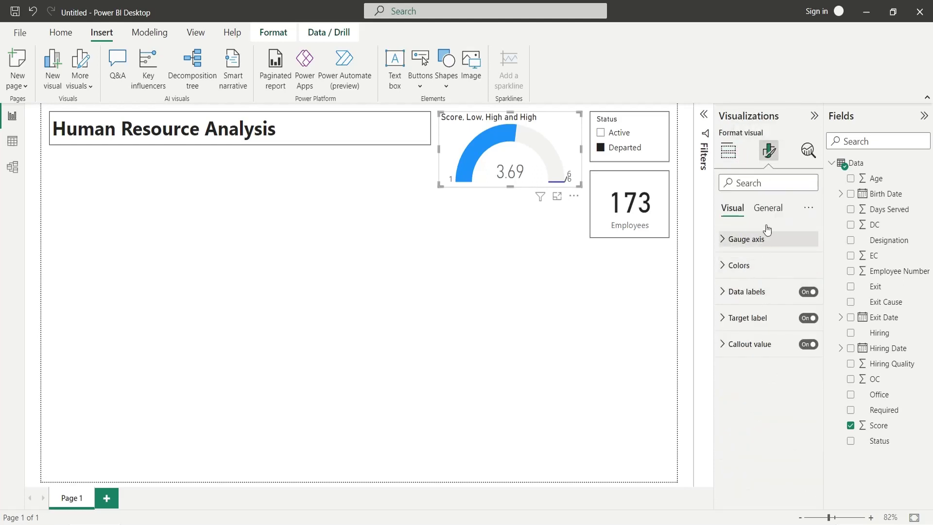
Turn on a visual border for the Score gauge under General > Effects.
click(771, 209)
click(722, 292)
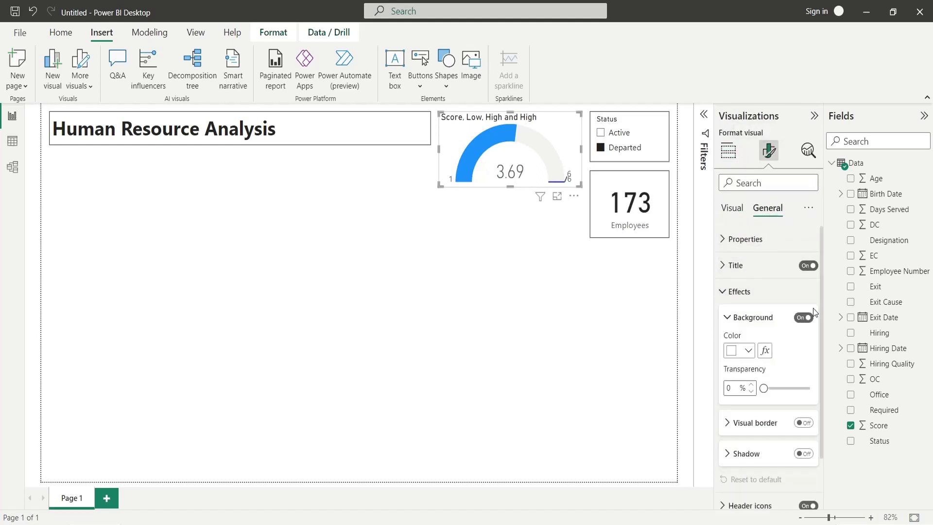
click(803, 424)
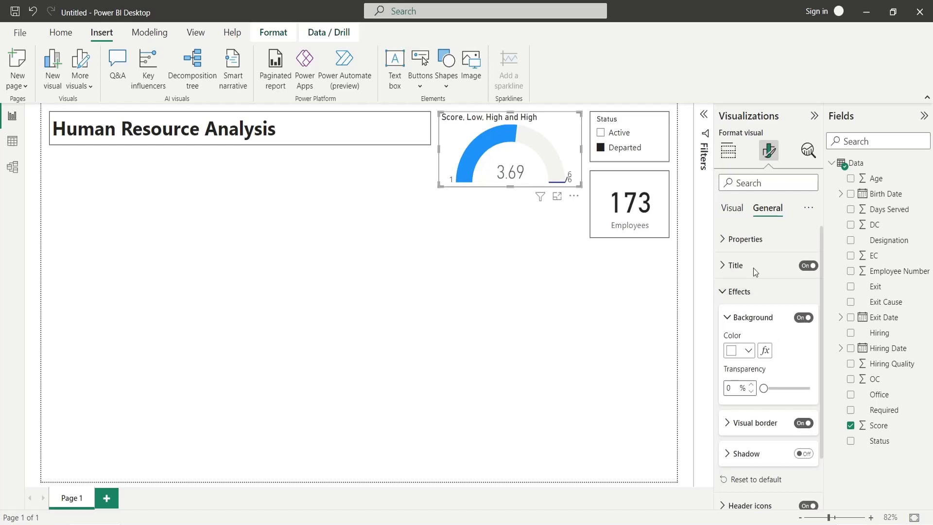
click(728, 152)
click(529, 223)
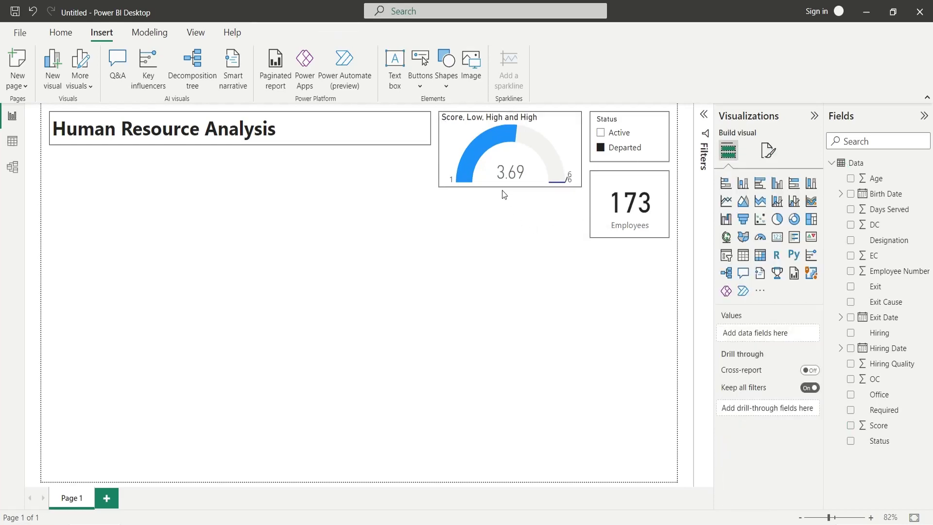
Toggle the Status slicer between Active and Departed, ending on Departed, to test filtering.
click(600, 132)
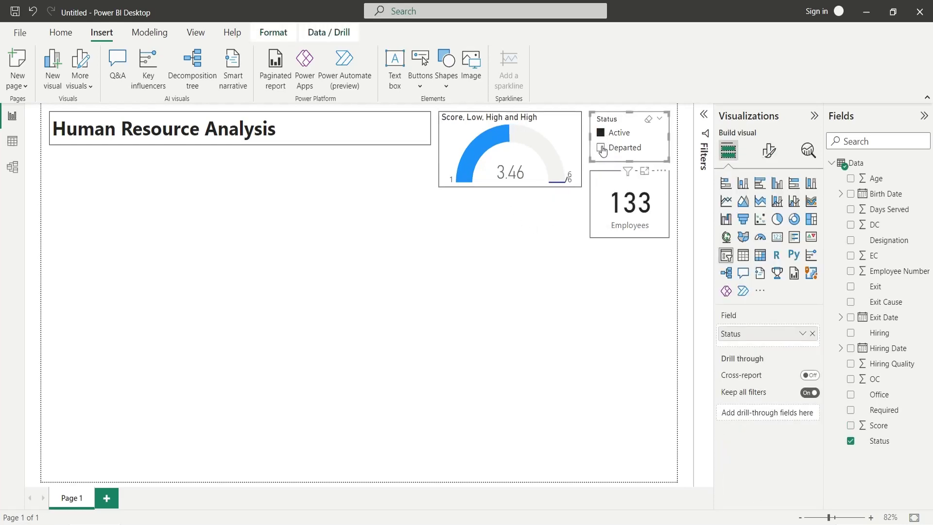
click(601, 148)
click(601, 132)
click(601, 148)
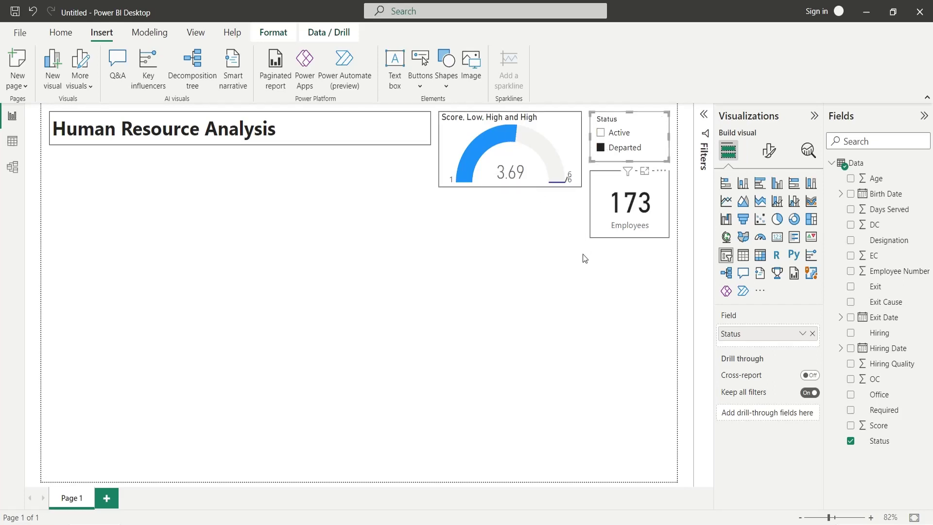
Shrink the Score gauge to about half its height at the top of its slot.
click(533, 188)
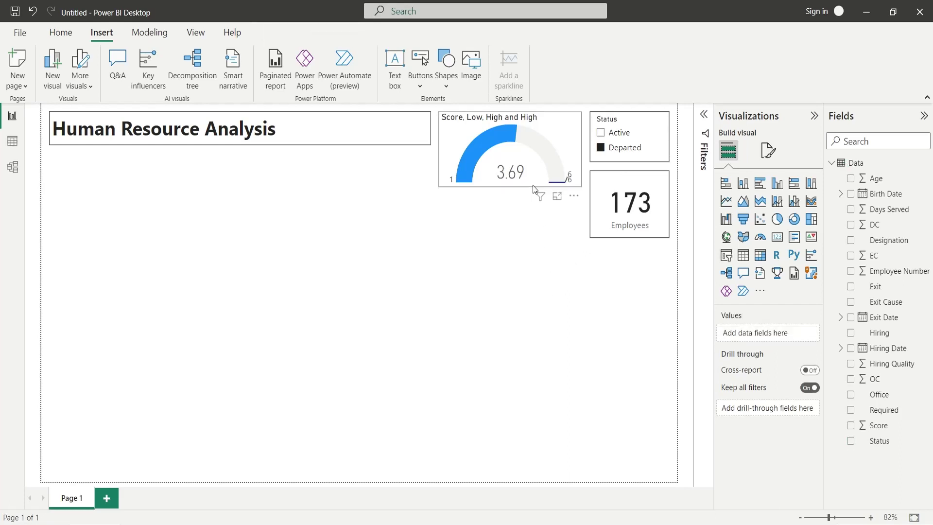
click(534, 189)
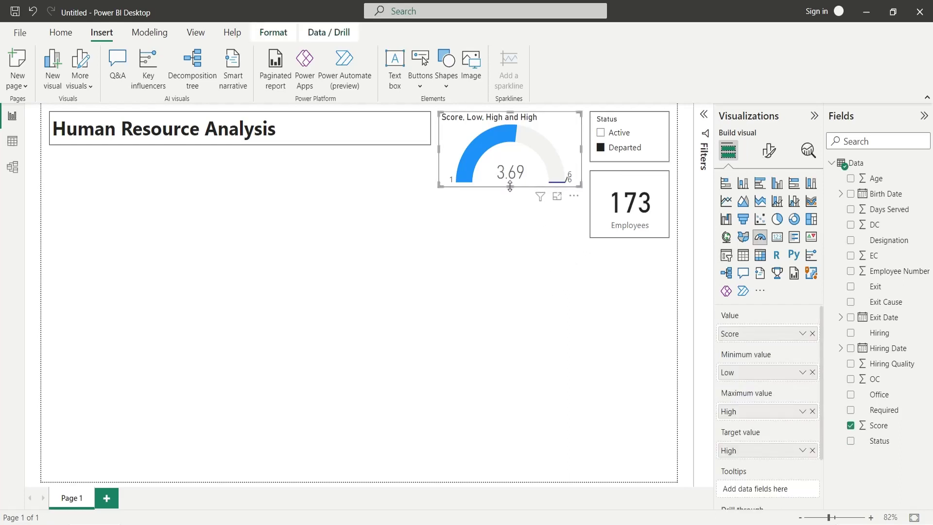
drag(509, 187, 512, 160)
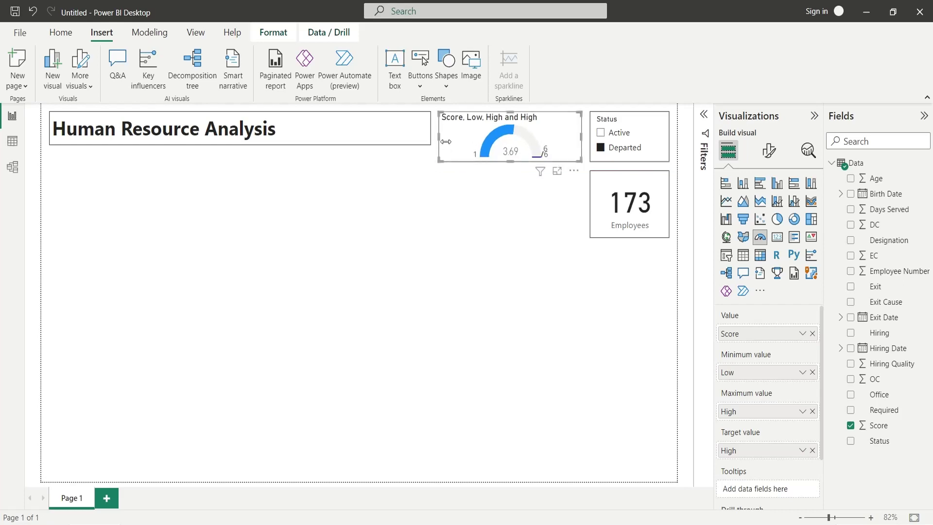
Duplicate the Score gauge with Ctrl+C/Ctrl+V and place the copy below the original.
key(ctrl+c)
key(ctrl+v)
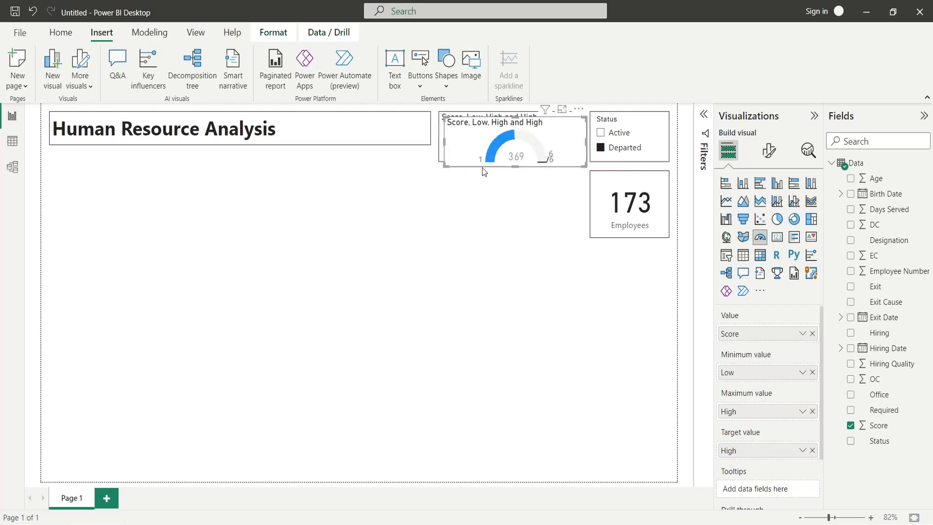
drag(473, 156, 467, 216)
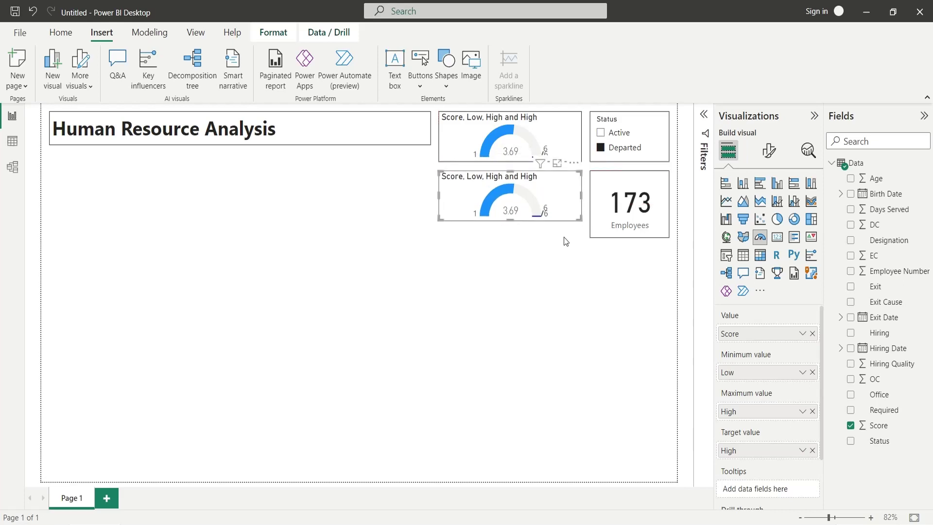
Match the Employees card and second gauge heights, then remove Score from the copy's Value.
click(601, 234)
drag(629, 237, 625, 226)
click(522, 218)
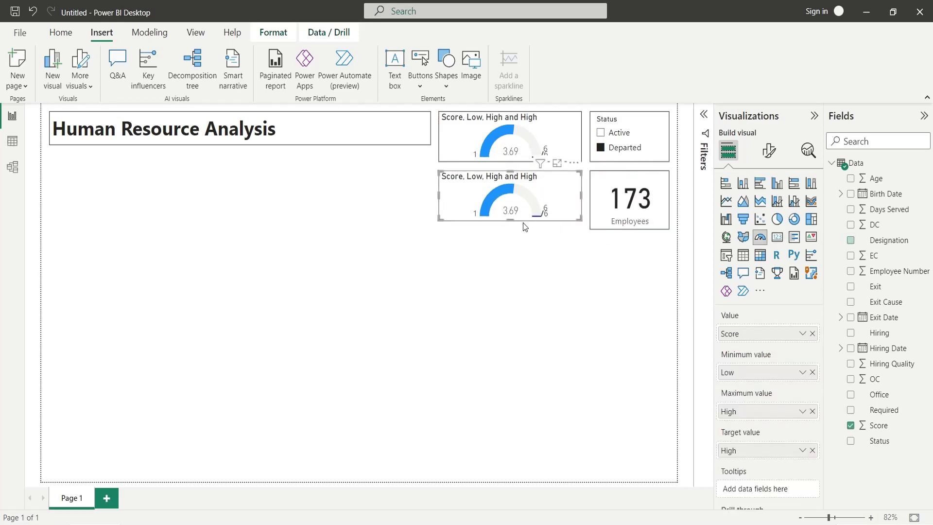
drag(512, 221, 511, 227)
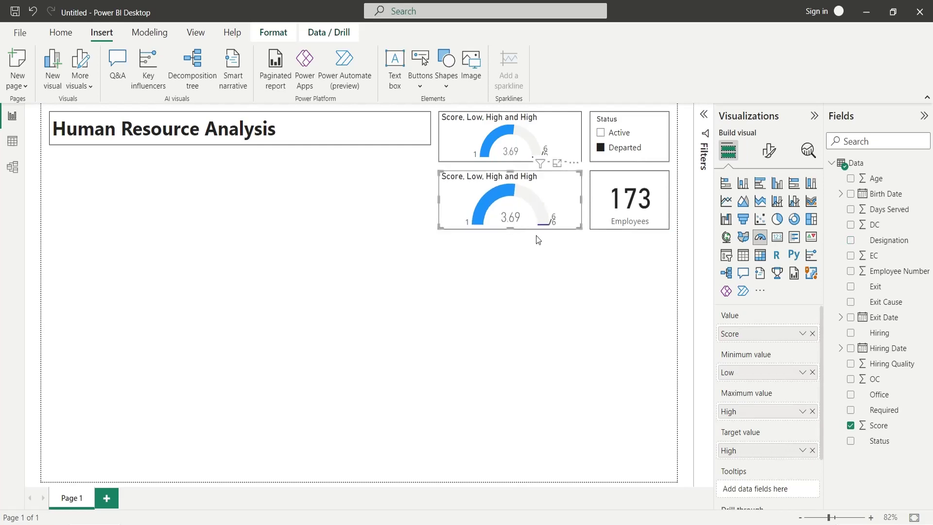
click(811, 333)
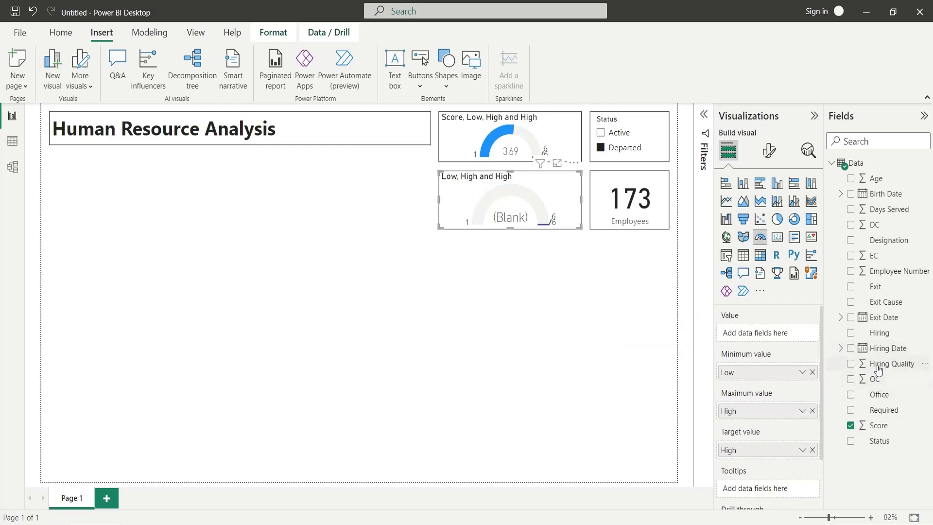
Set the second gauge's value to the Average of Hiring Quality, named Hiring Quality.
drag(878, 364, 766, 335)
click(802, 334)
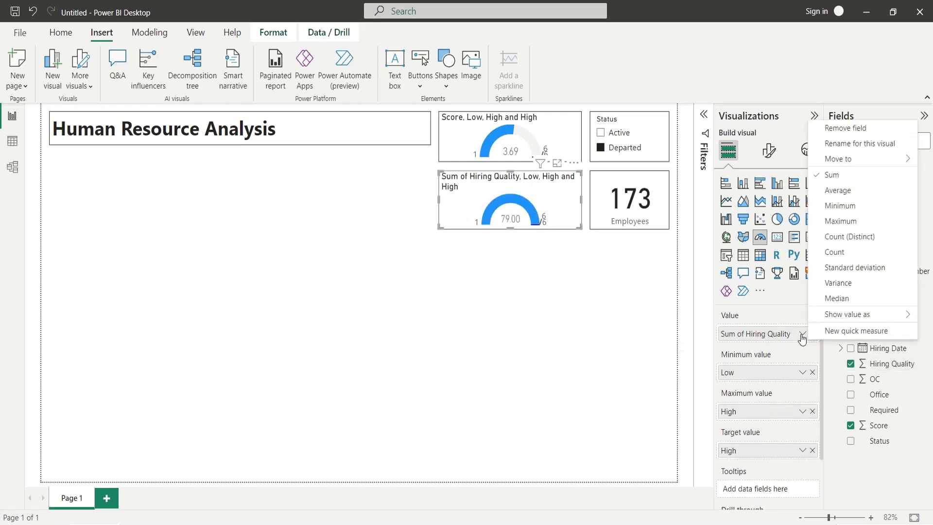
click(831, 189)
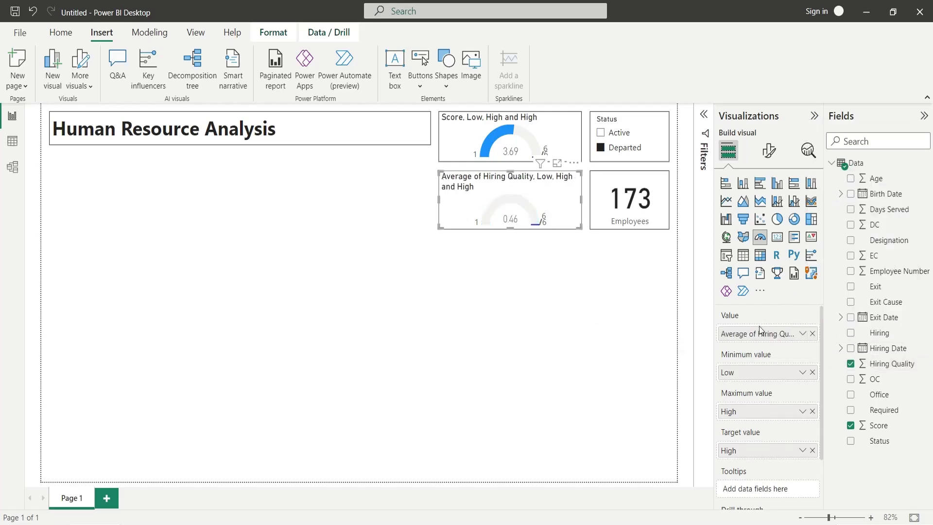
drag(754, 333, 580, 335)
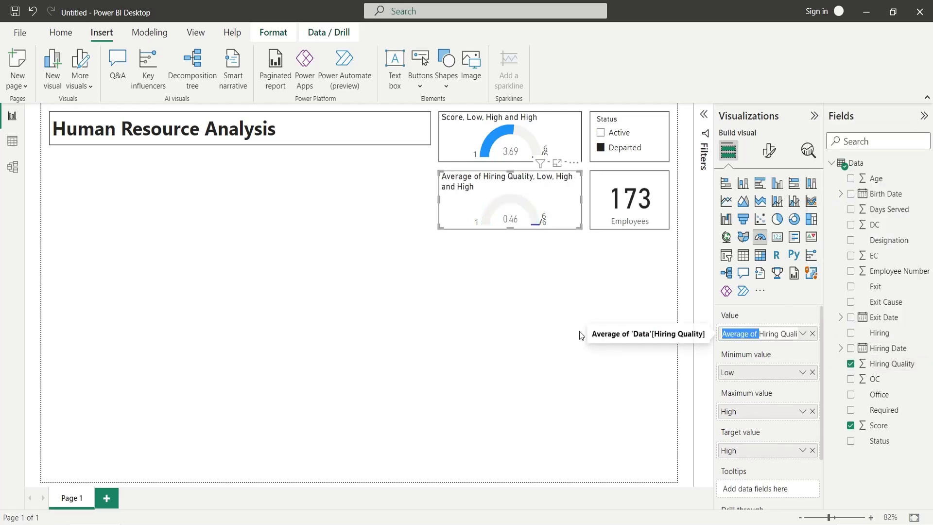
key(BackSpace)
key(Return)
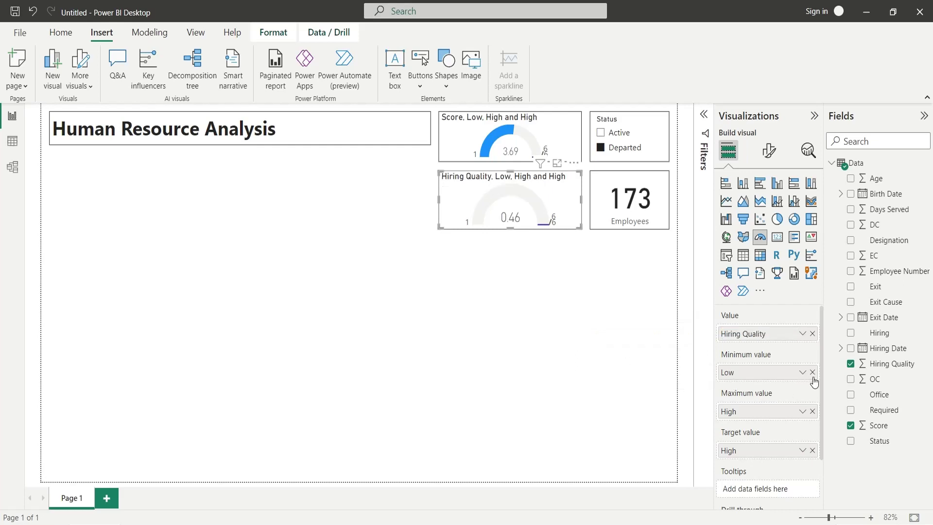
Clear the old min, max and target fields, then set Minimum of Hiring Quality as minimum, named Low.
click(812, 372)
click(811, 411)
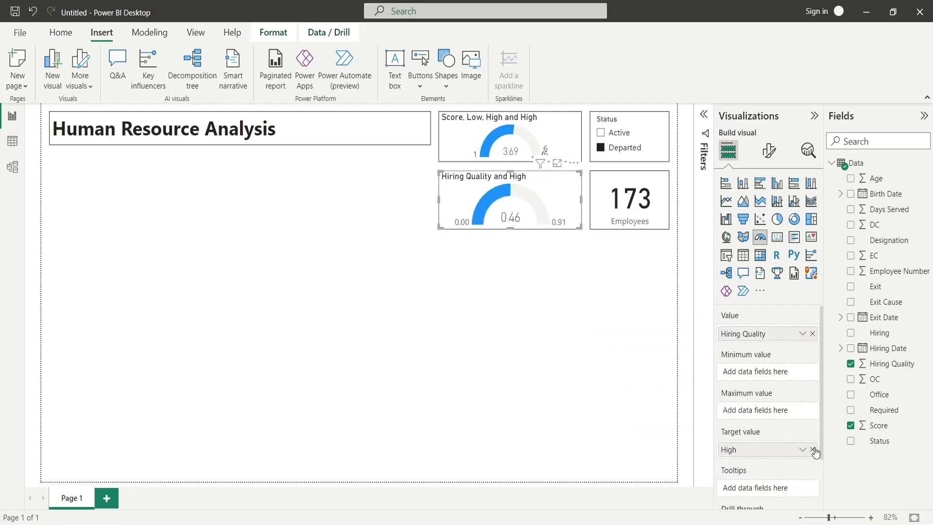
click(812, 450)
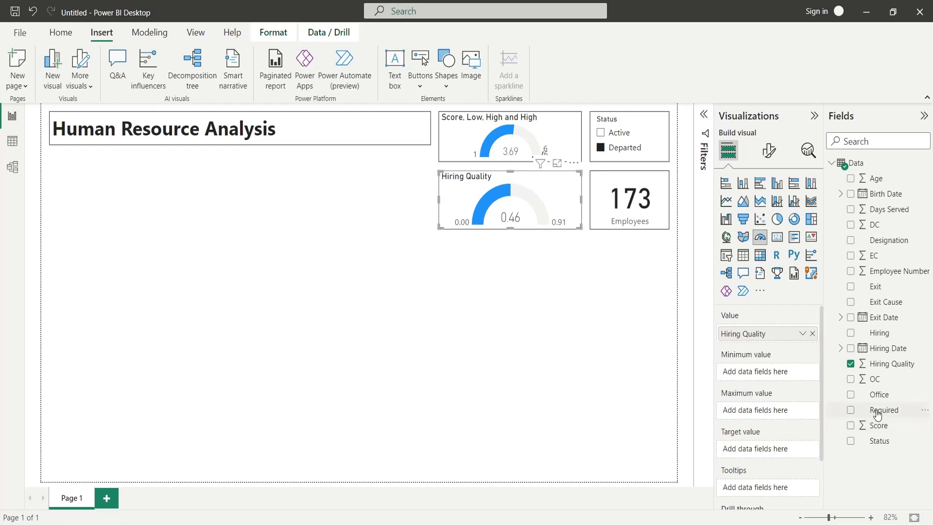
drag(883, 364, 777, 372)
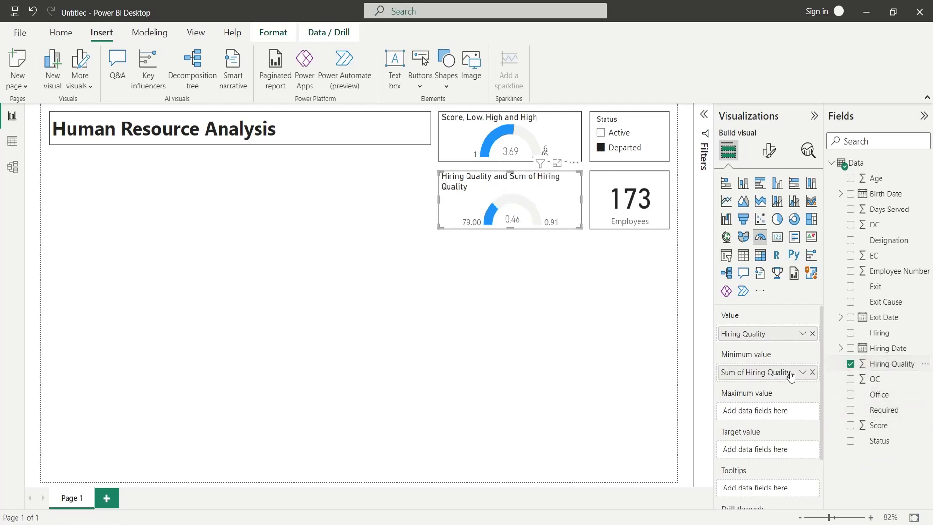
click(799, 375)
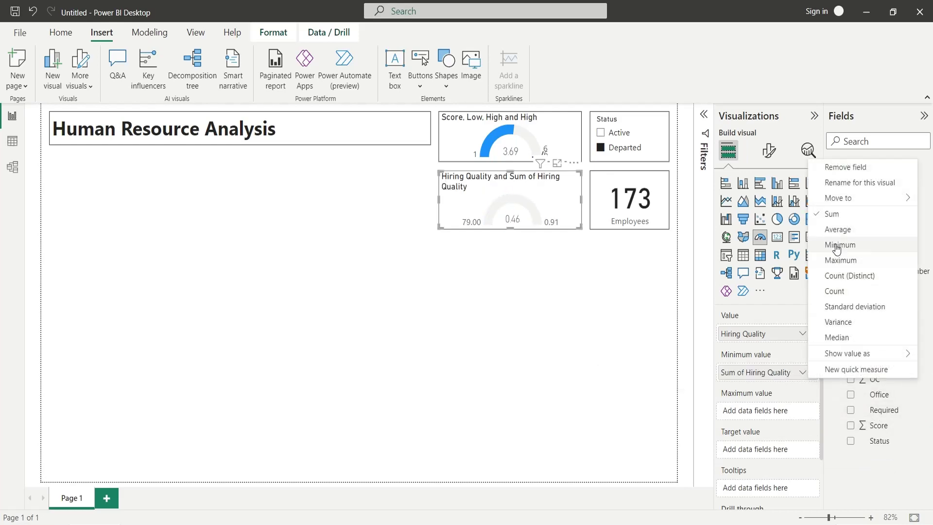
click(836, 242)
double_click(778, 372)
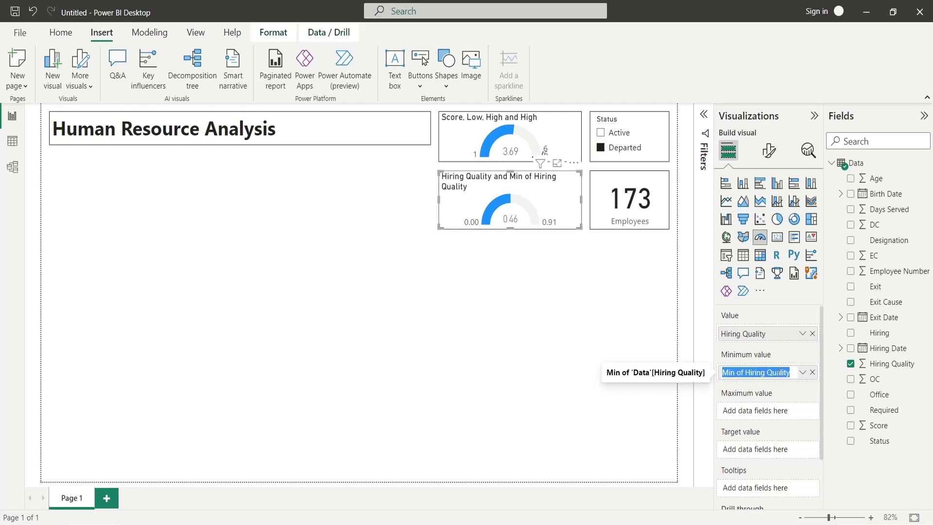
text(Low)
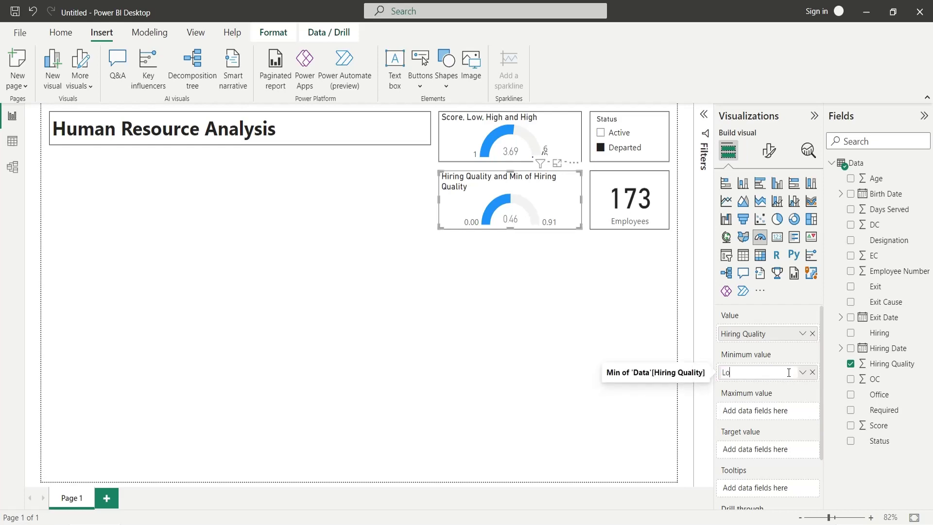
key(Return)
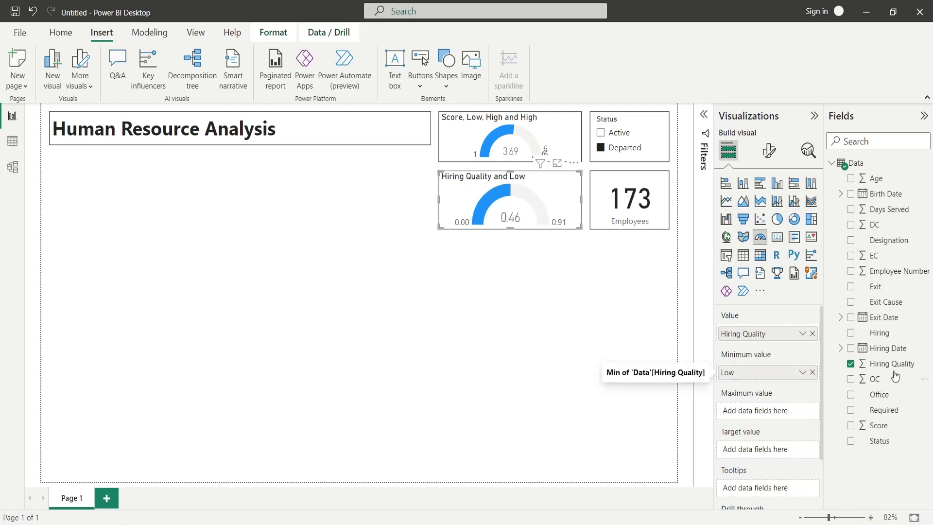
Set Maximum of Hiring Quality as the gauge maximum, renamed High.
drag(898, 364, 773, 416)
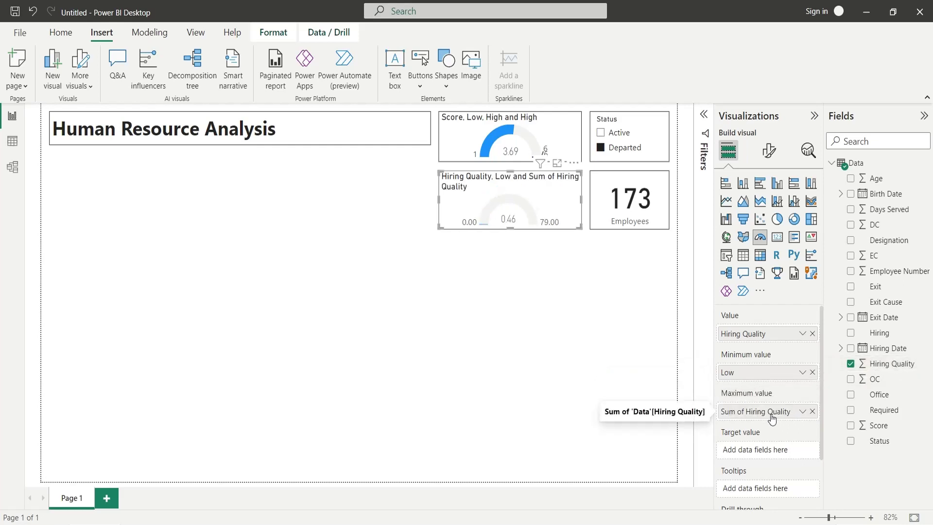
click(802, 411)
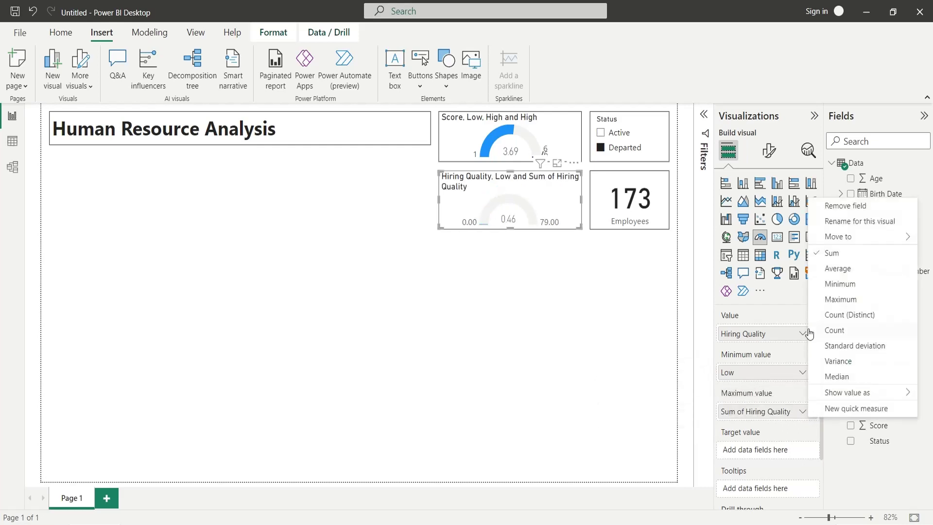
click(840, 299)
double_click(757, 416)
text(H)
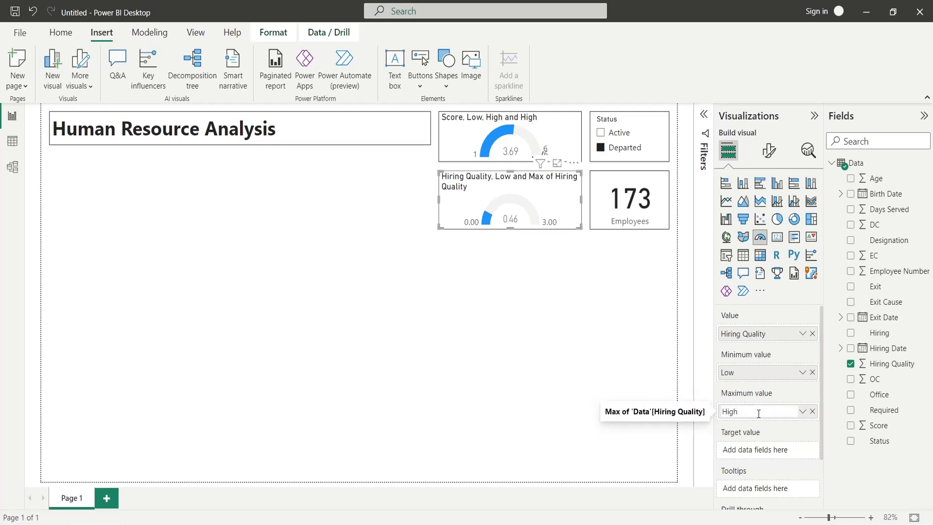
text(igh)
key(Return)
Use Maximum of Hiring Quality as the gauge's target value.
drag(888, 363, 767, 450)
click(802, 450)
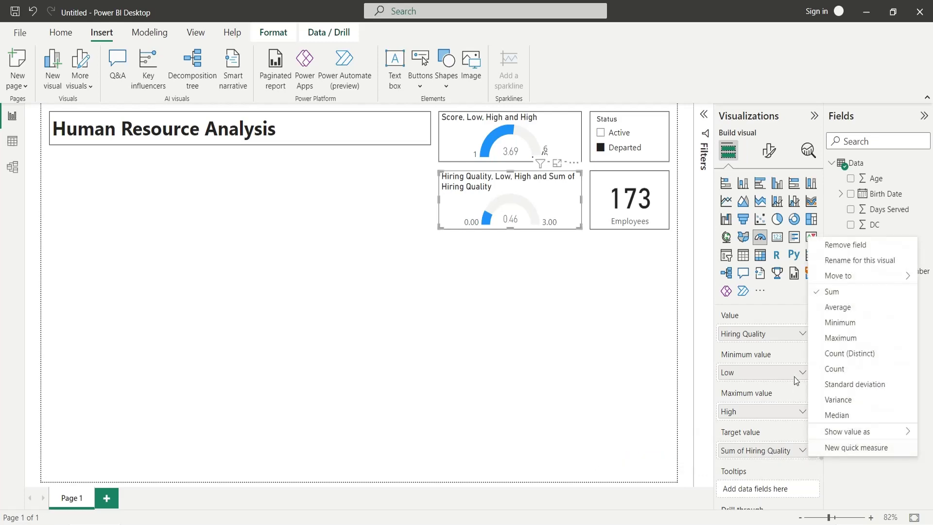
click(840, 338)
click(531, 312)
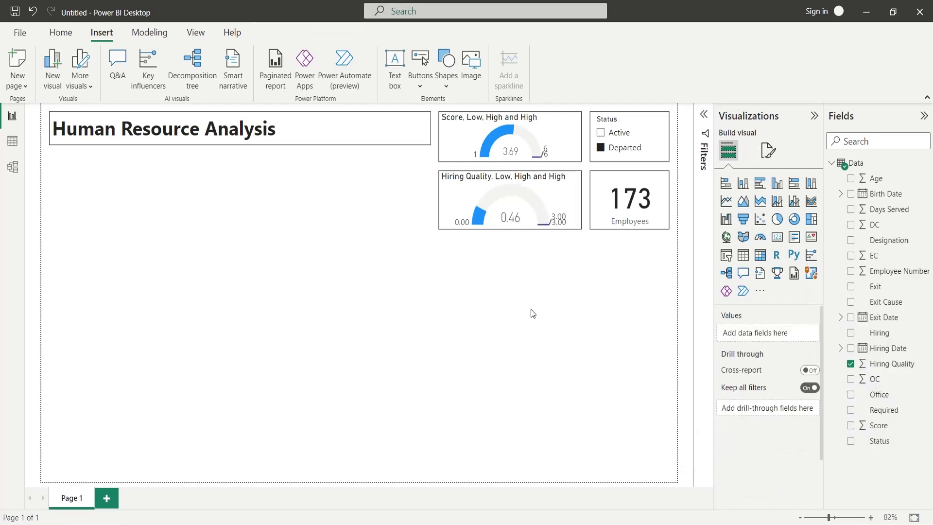
Switch the Status slicer between Active and Departed to check the gauges.
click(624, 135)
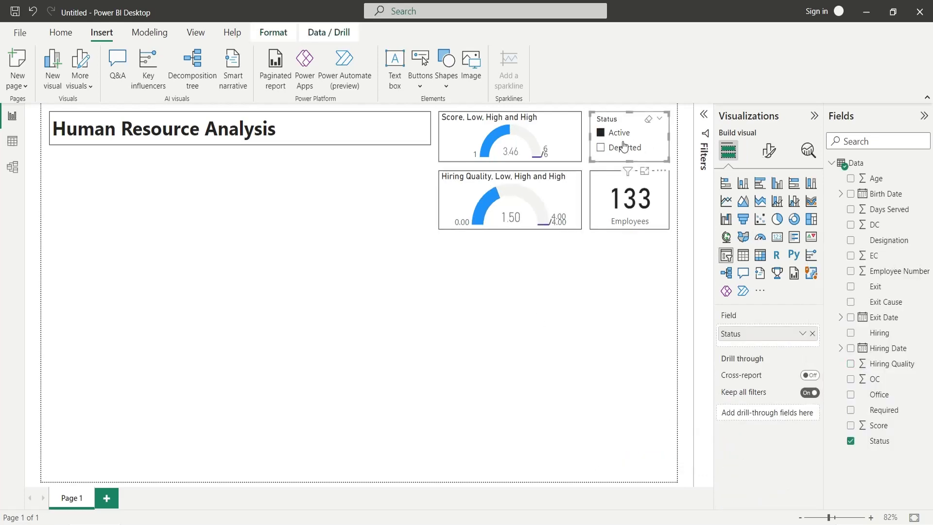
click(622, 148)
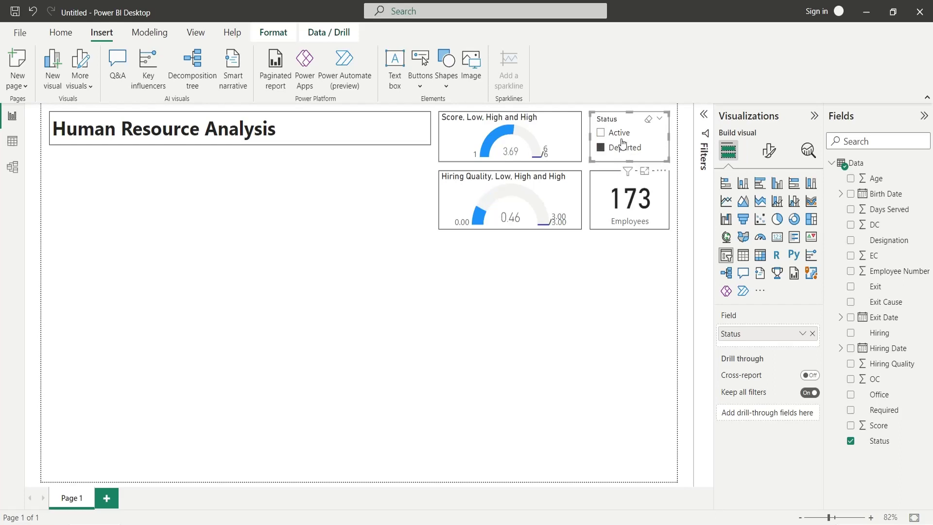
click(616, 134)
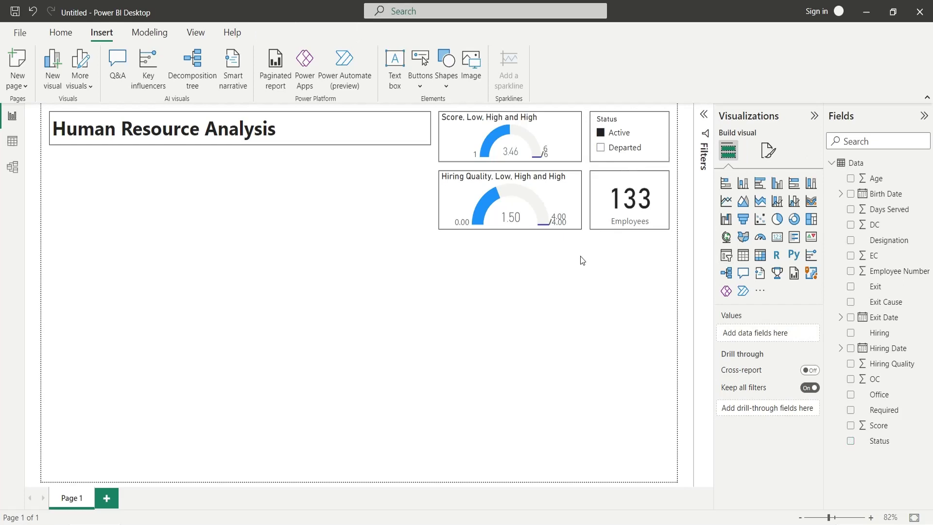
Remove the High target field from the Score gauge's Target well.
click(577, 217)
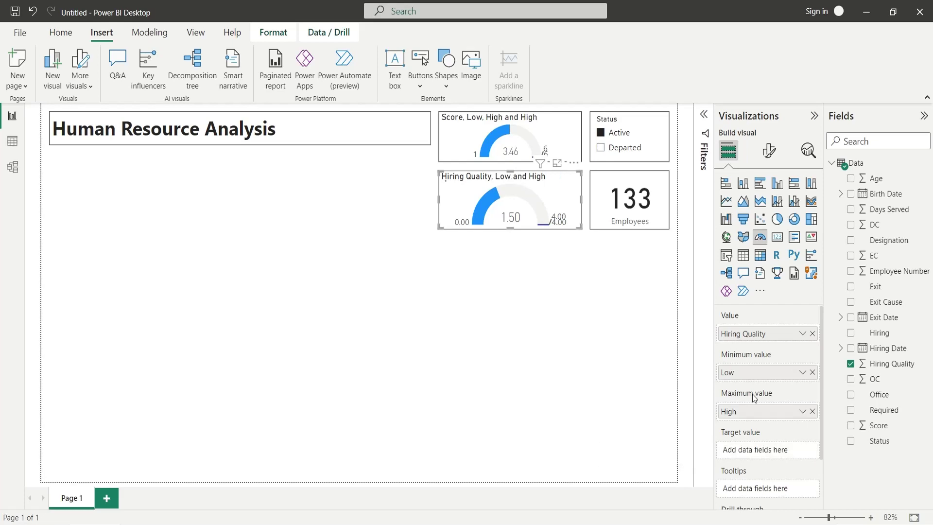
click(577, 147)
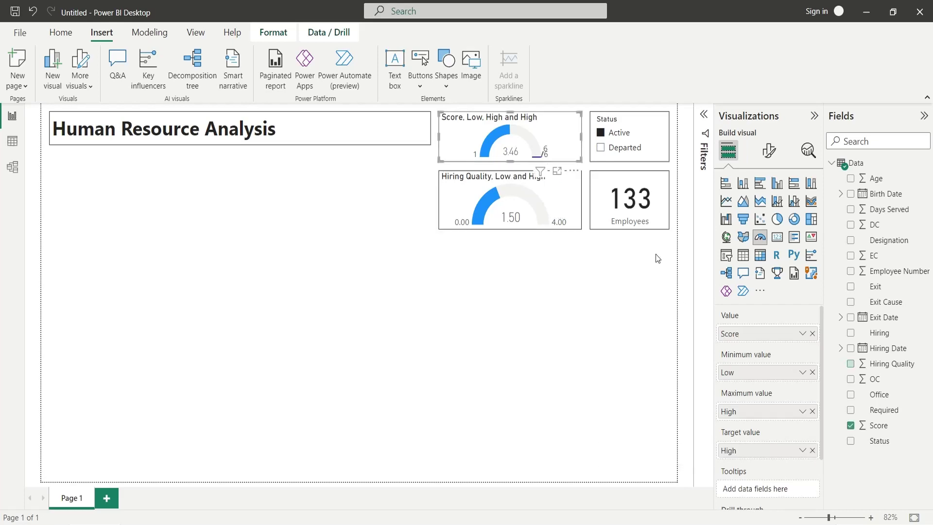
click(812, 450)
click(535, 298)
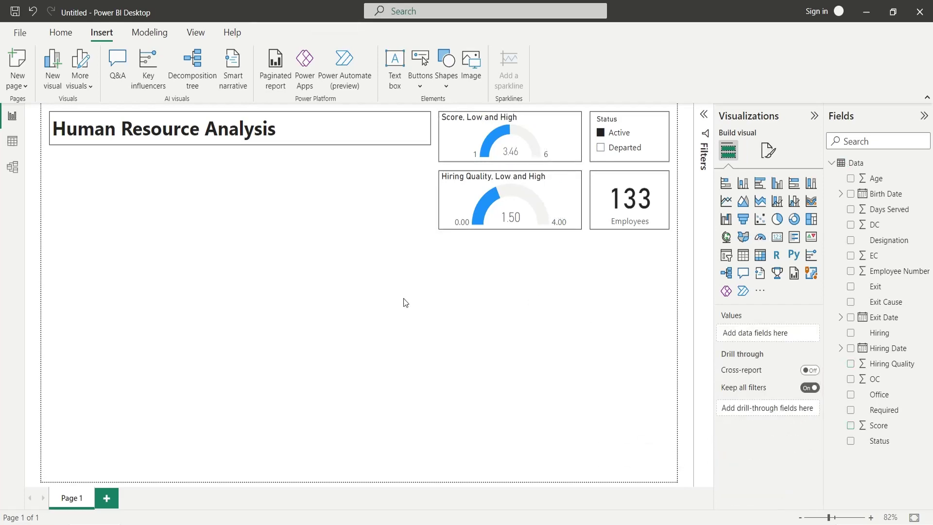
click(592, 156)
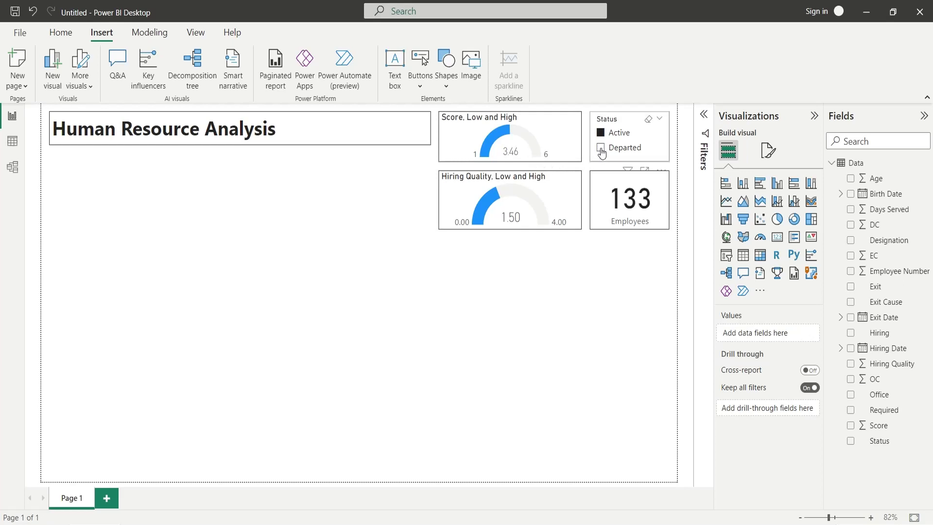
click(478, 284)
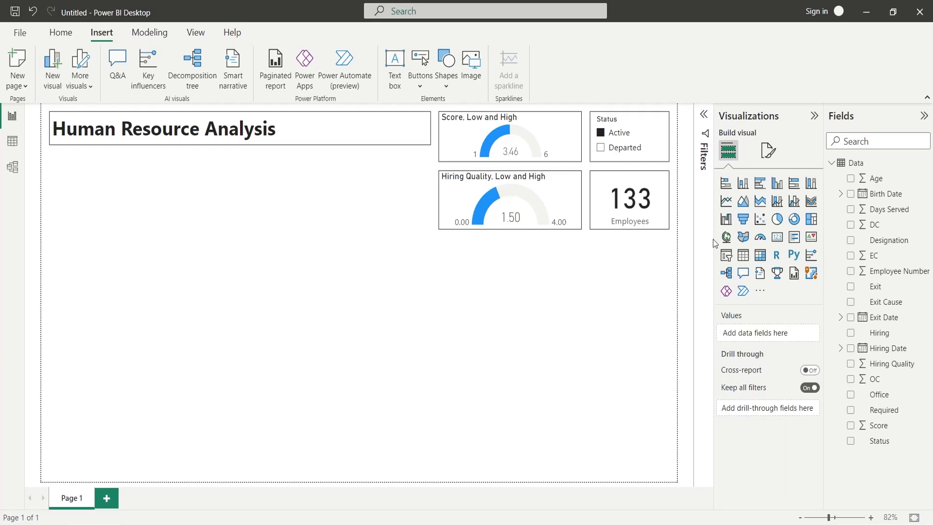
Add a map under the title with Office as location and Count of Designation bubble sizes, then enlarge it.
click(726, 236)
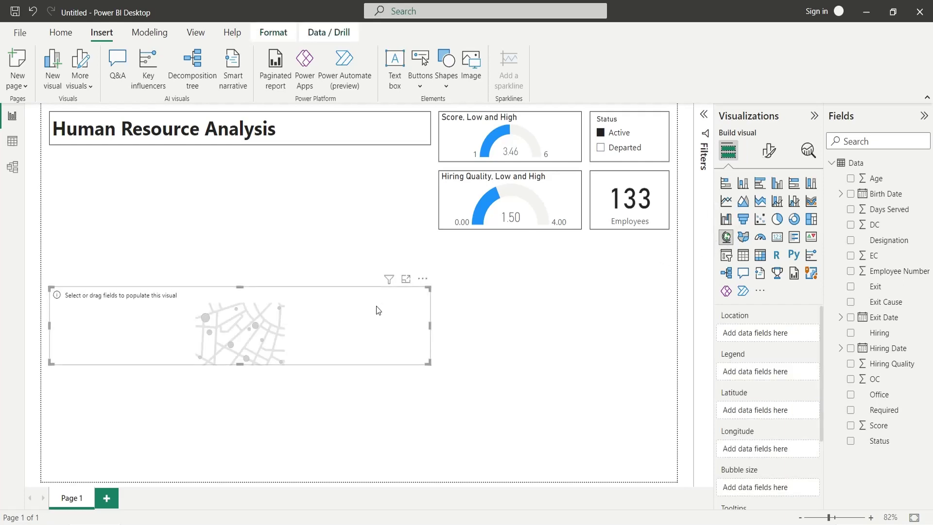
drag(378, 309, 379, 177)
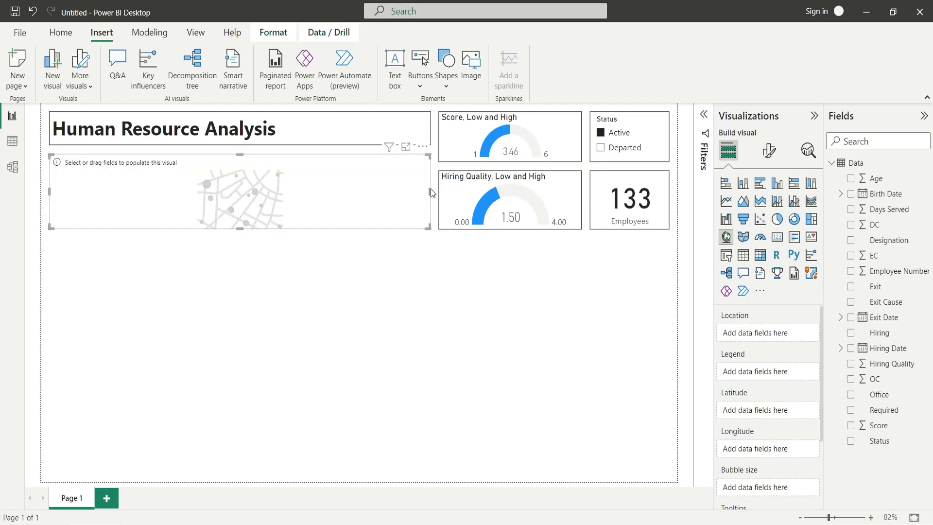
drag(431, 193, 231, 192)
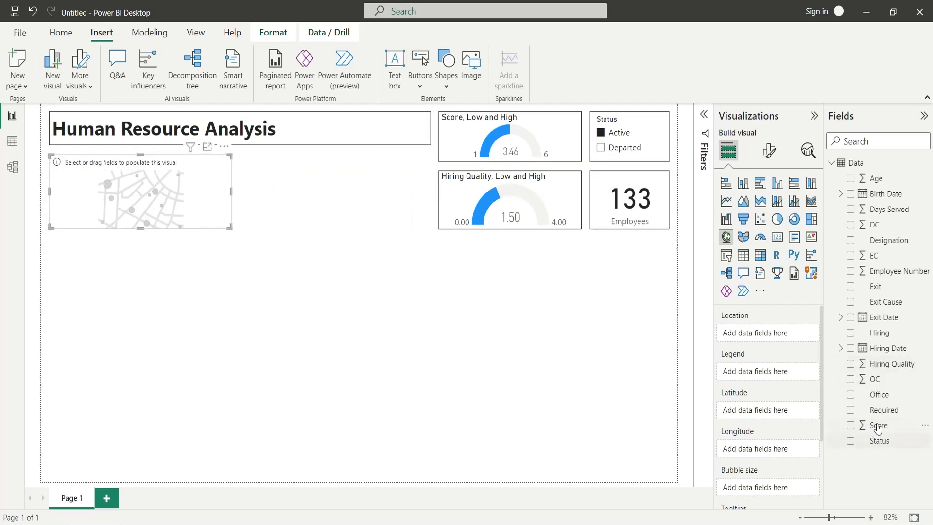
drag(879, 394, 778, 334)
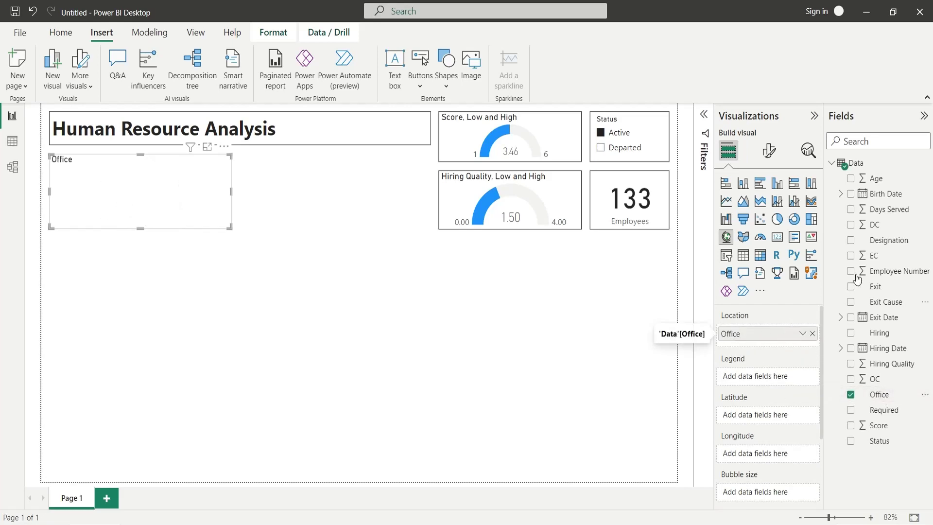
drag(889, 240, 791, 377)
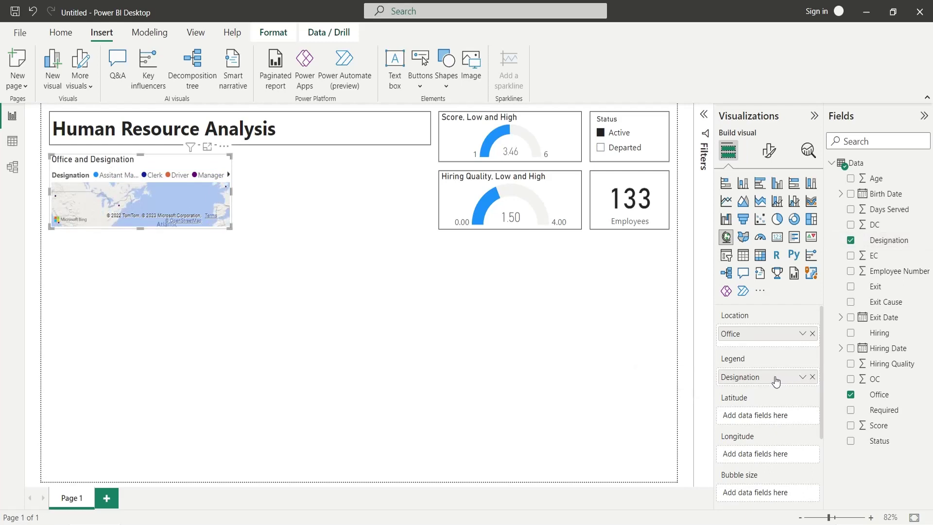
drag(776, 381, 779, 492)
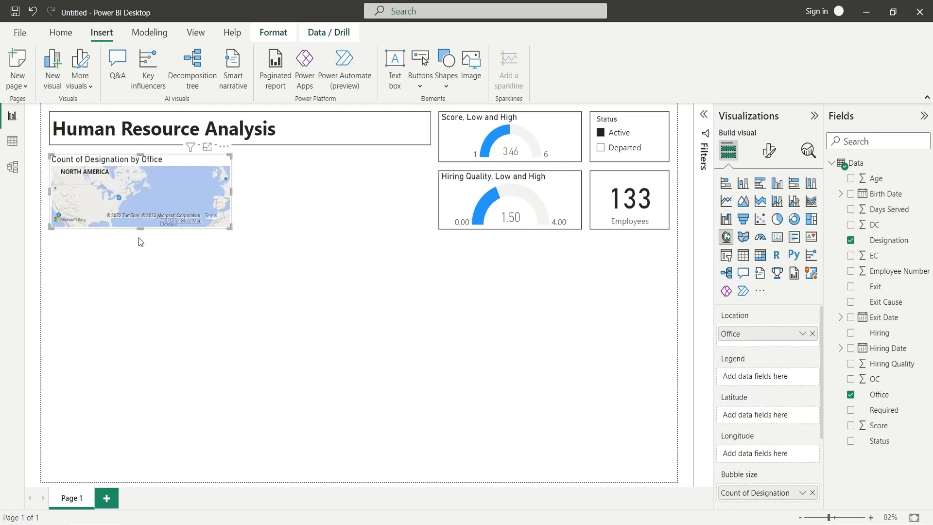
drag(140, 229, 135, 287)
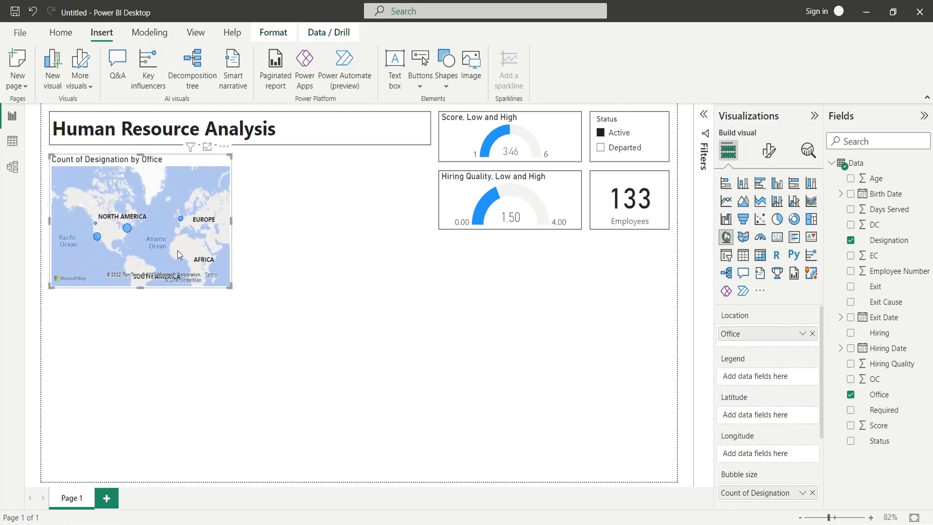
Set the office map's style to Light in Map settings.
click(768, 151)
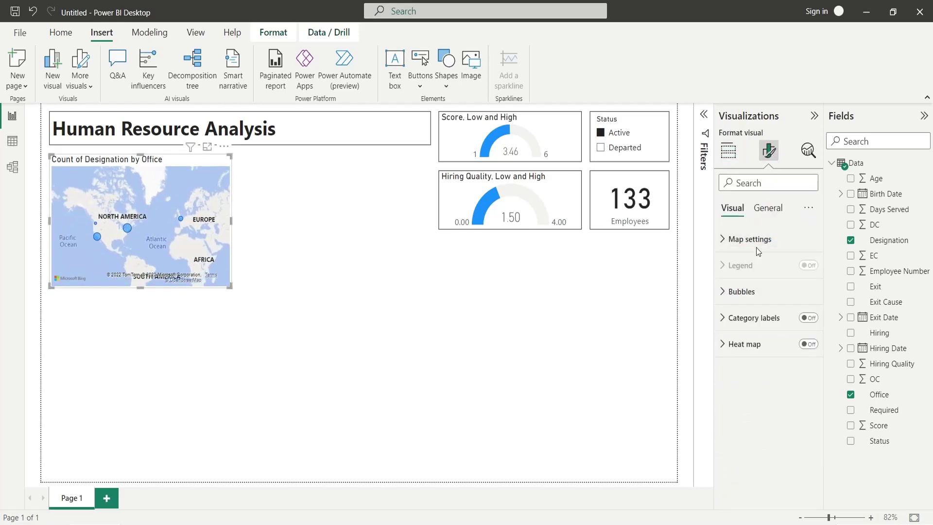
click(760, 242)
click(769, 298)
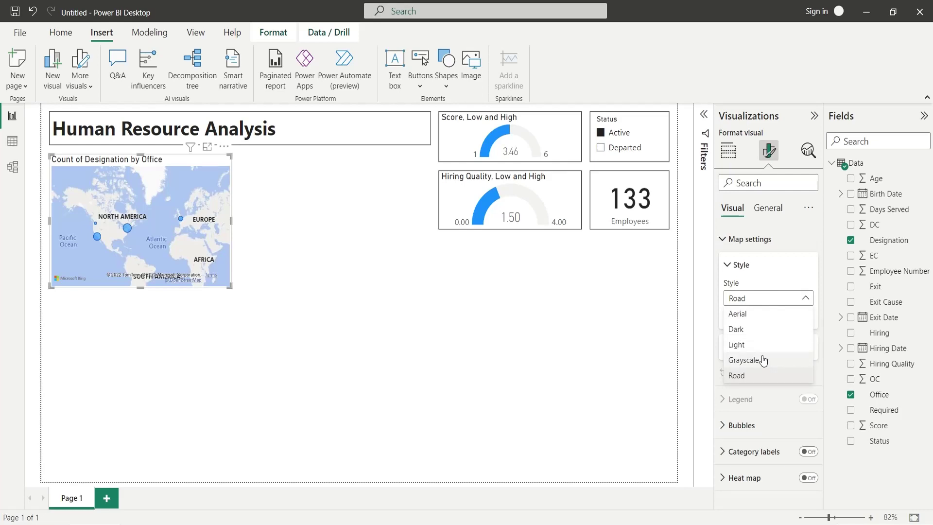
key(Escape)
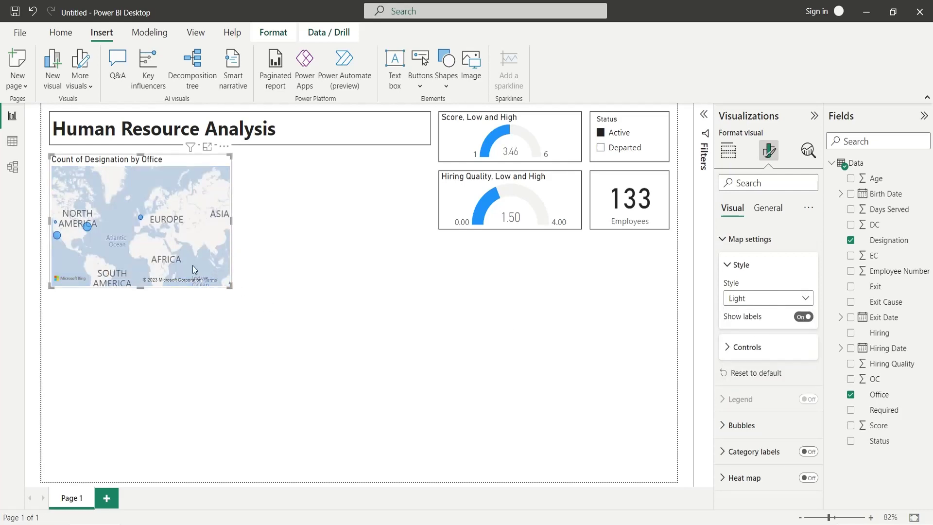
click(278, 240)
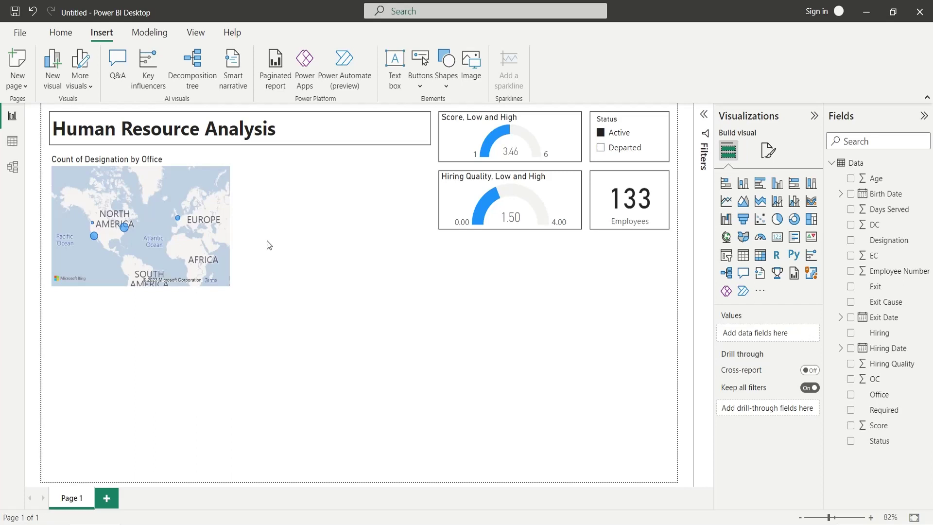
click(185, 165)
Turn on a visual border for the map under General > Effects.
click(768, 150)
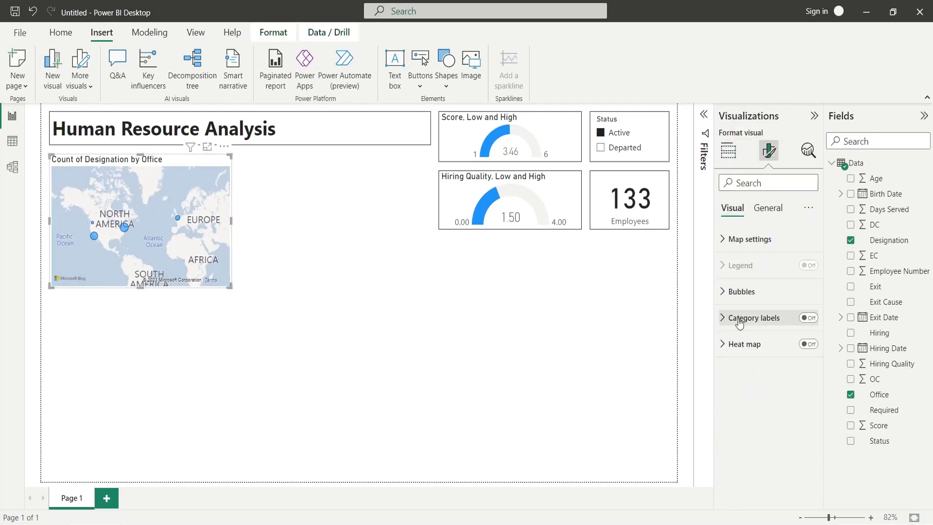
click(736, 291)
click(736, 291)
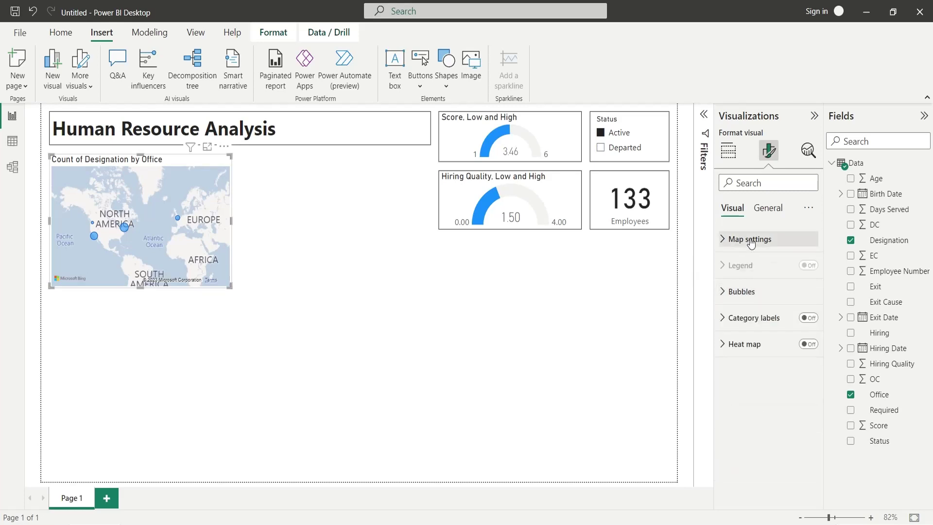
click(750, 239)
click(748, 240)
click(764, 214)
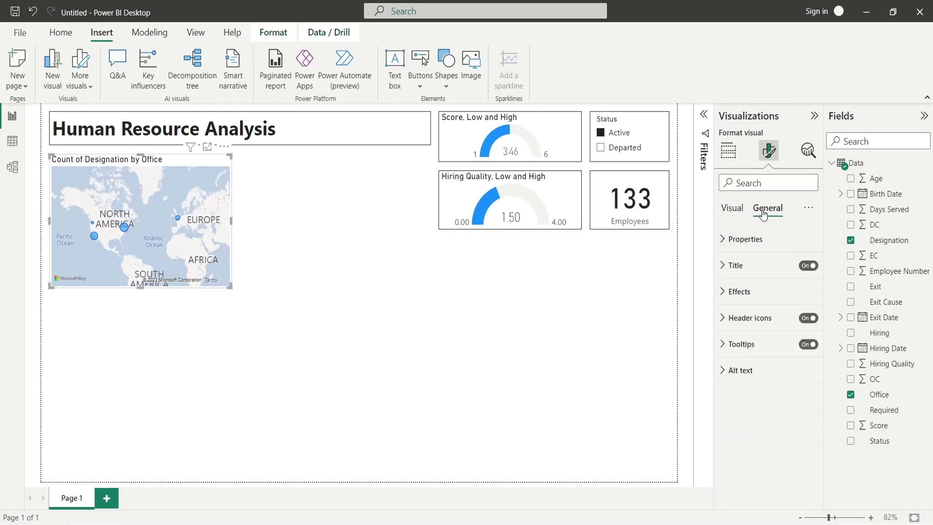
click(751, 291)
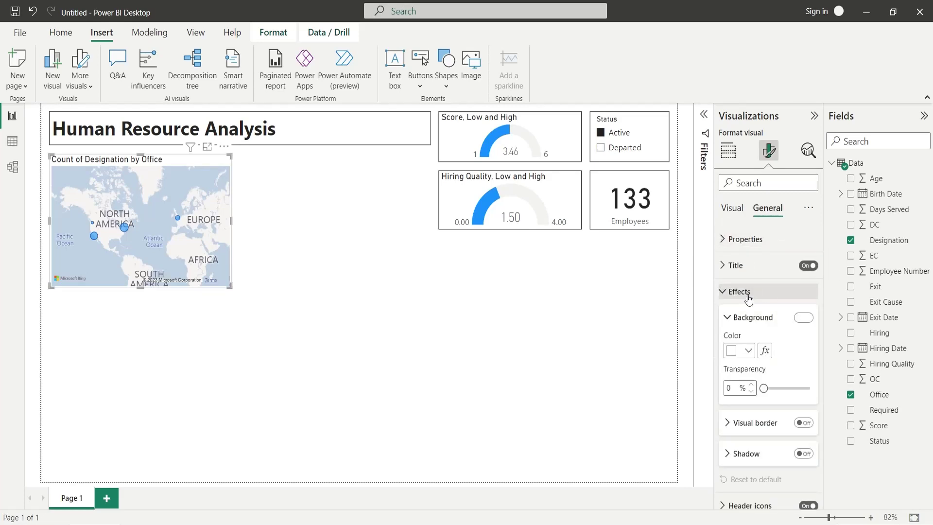
click(807, 422)
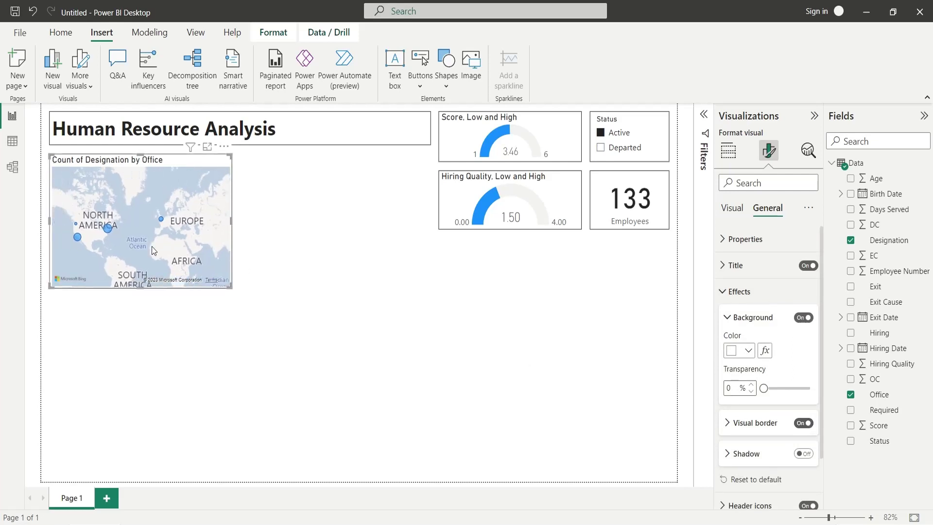
Rename the map's Count of Designation bubble field to Employees and pan the map right.
click(281, 250)
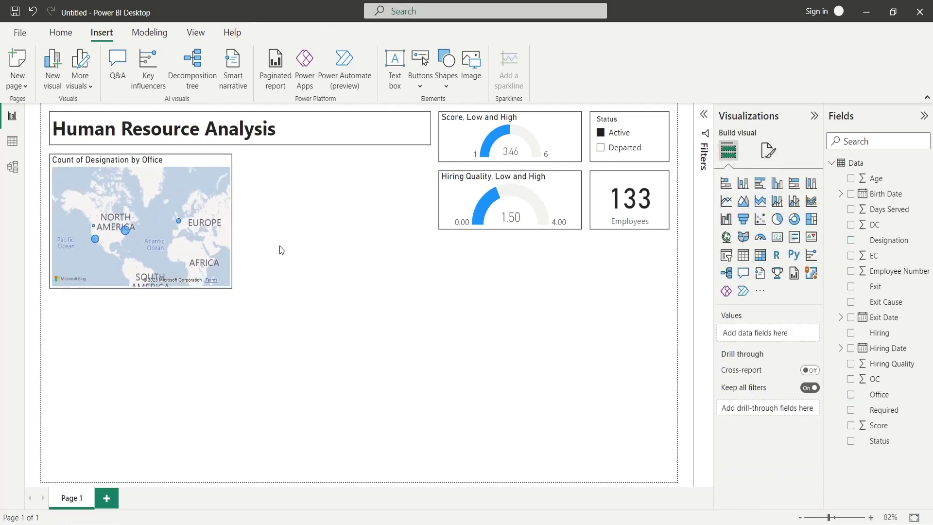
click(108, 157)
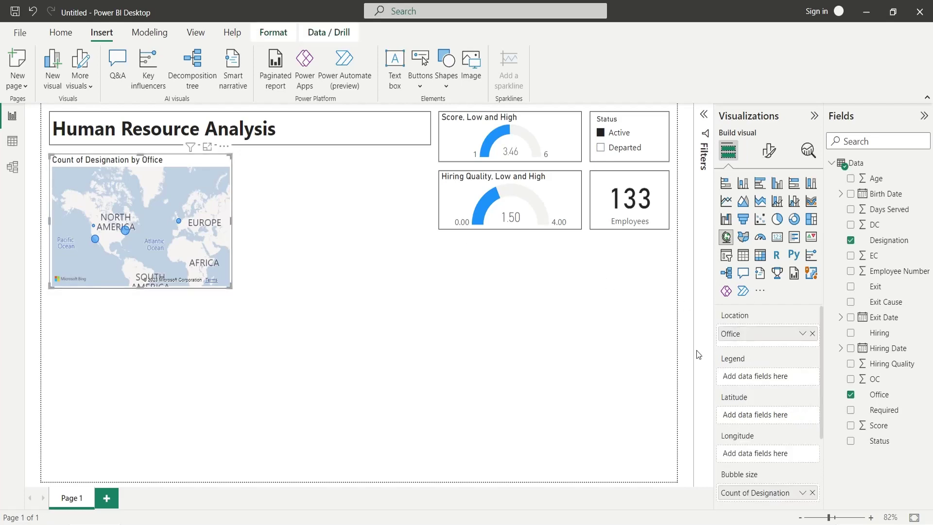
double_click(751, 492)
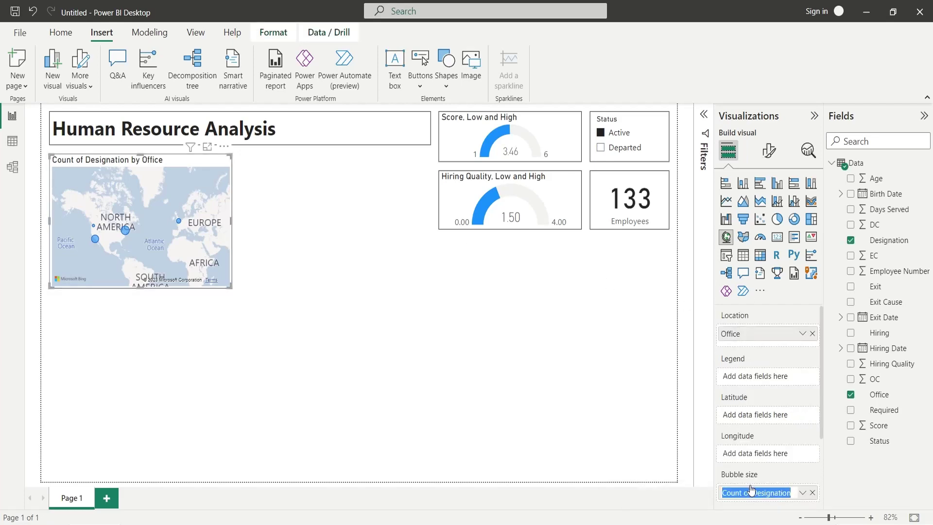
text(Employees)
key(Return)
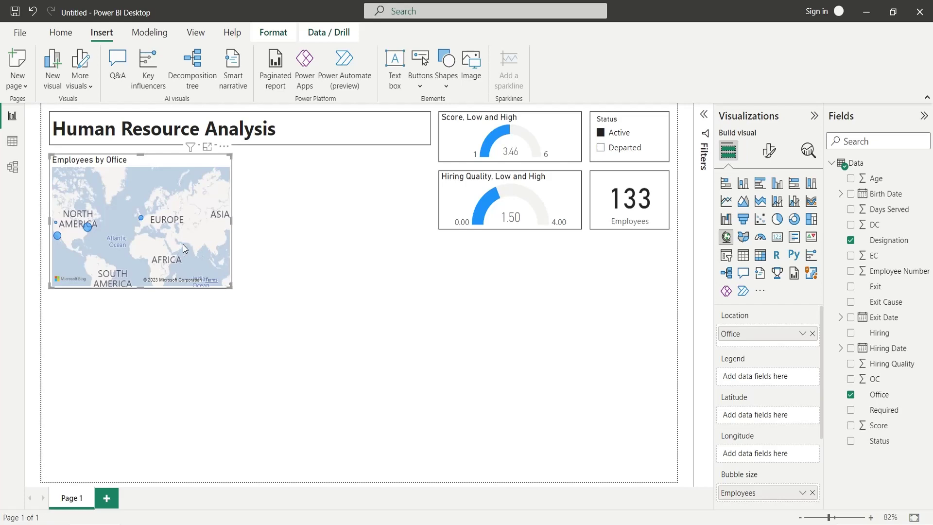
drag(183, 244, 215, 244)
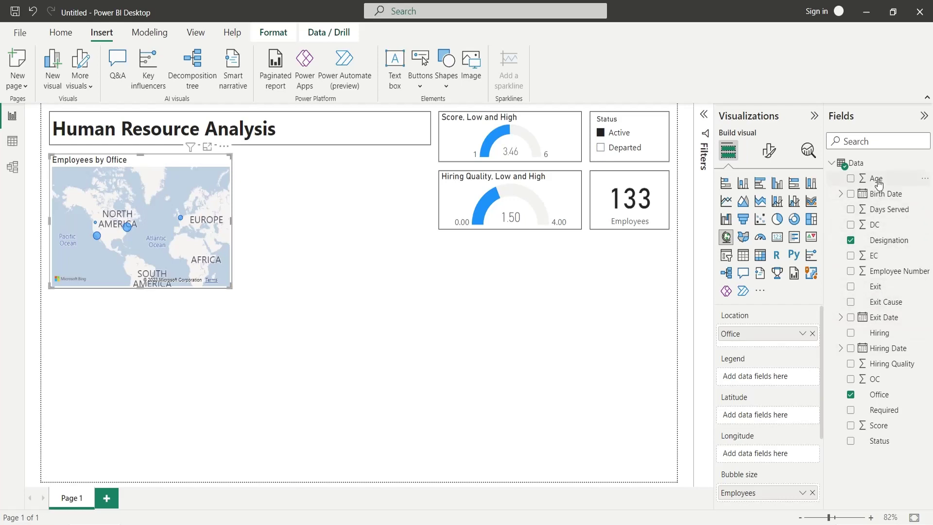
Build a column chart with Age on the X-axis and Count of Designation renamed Employees.
drag(878, 183, 433, 288)
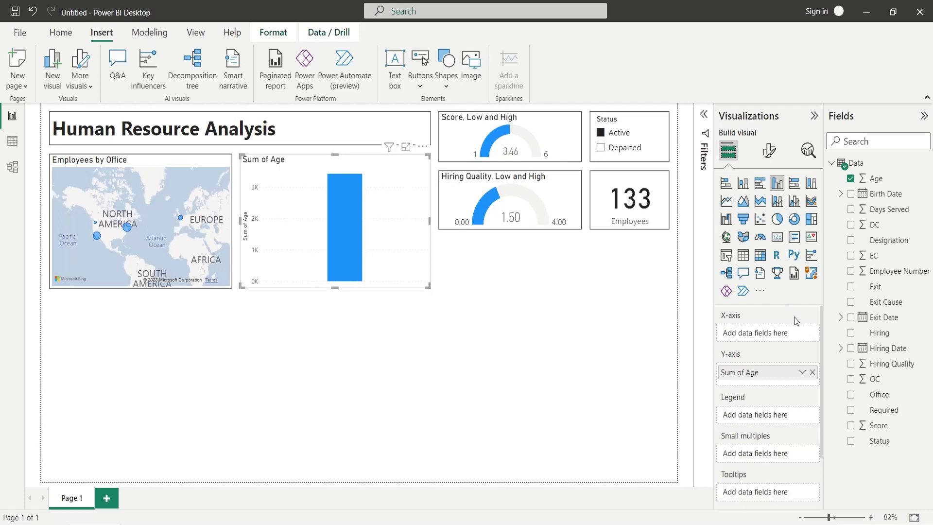
drag(756, 379, 758, 334)
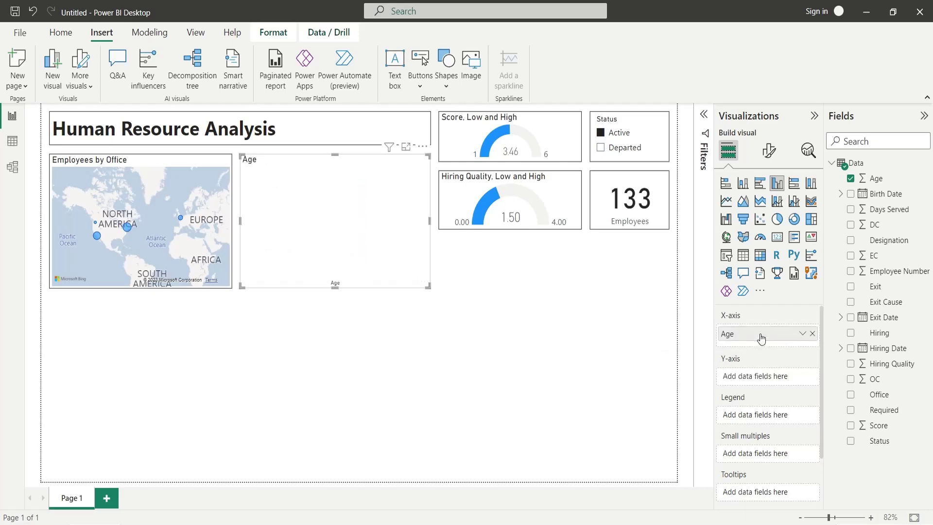
drag(889, 240, 754, 381)
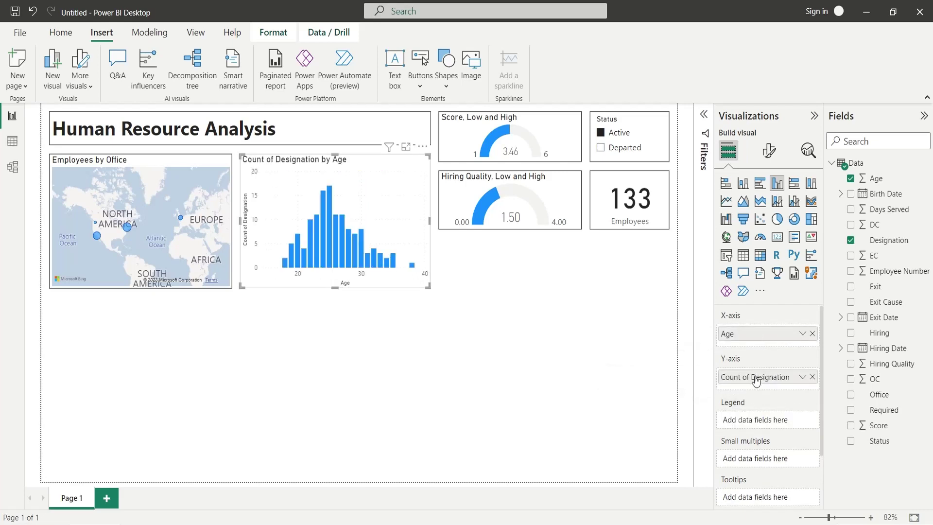
double_click(755, 379)
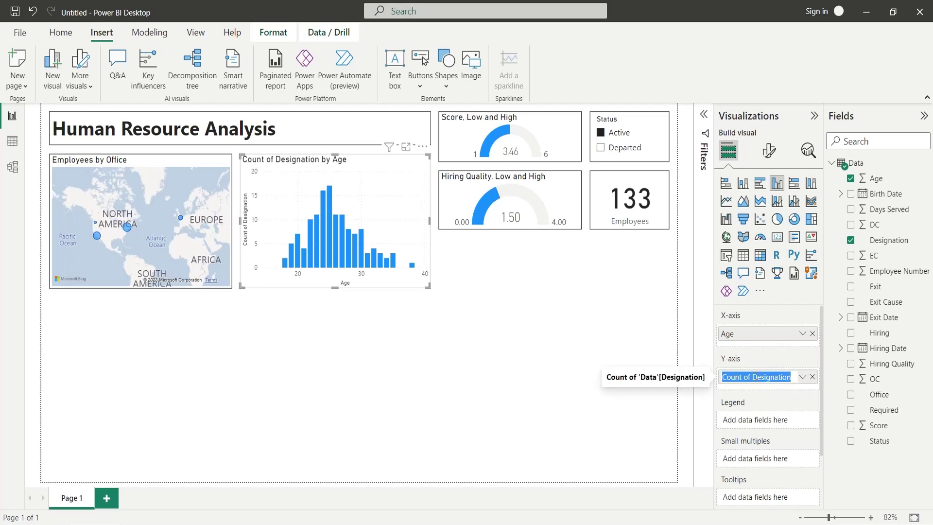
text(Employees)
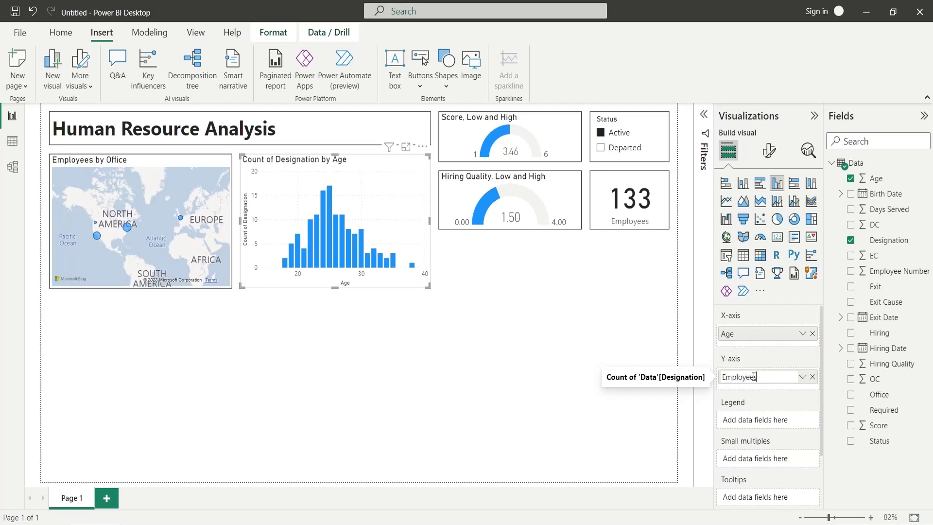
key(Return)
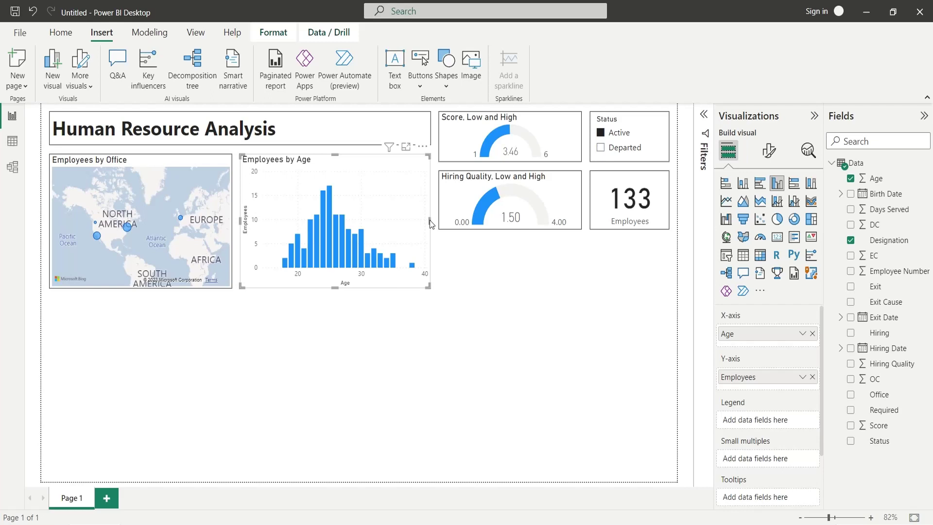
Narrow the office map and move the narrowed age chart alongside it.
click(222, 166)
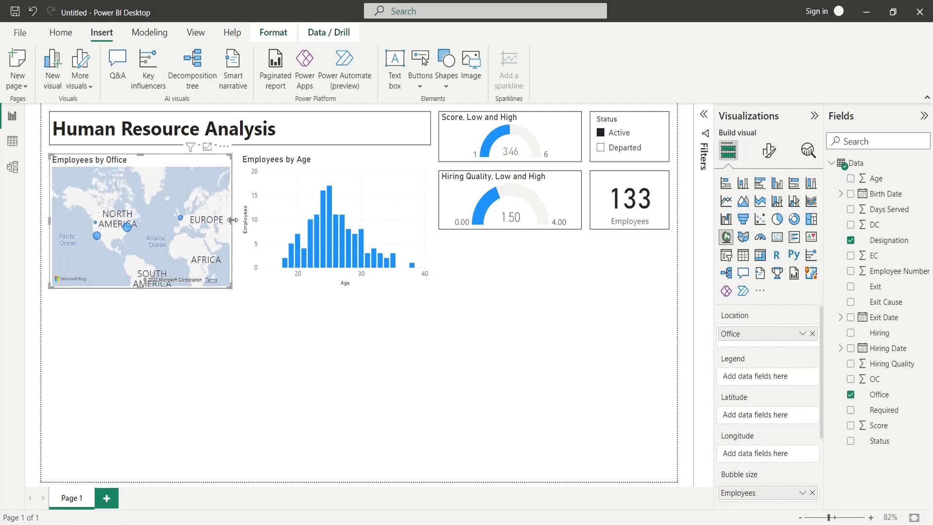
drag(231, 222, 184, 225)
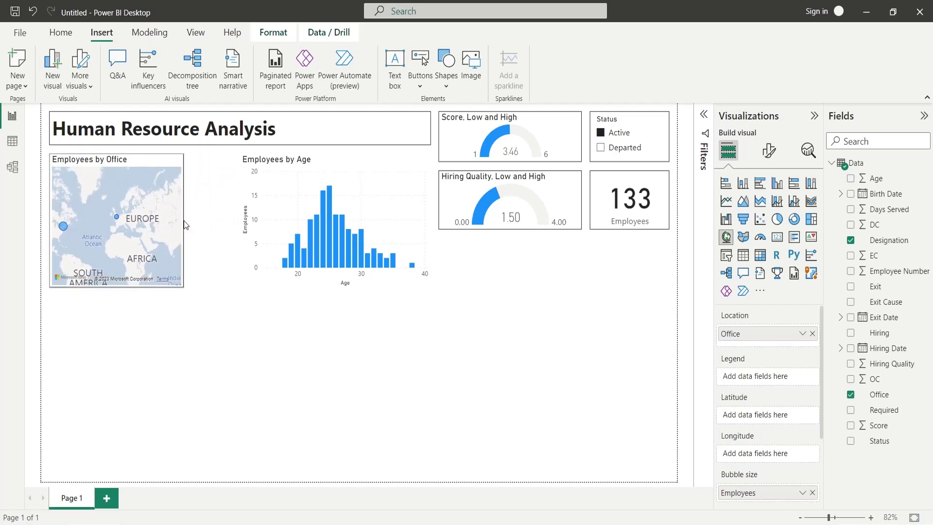
drag(99, 248, 124, 249)
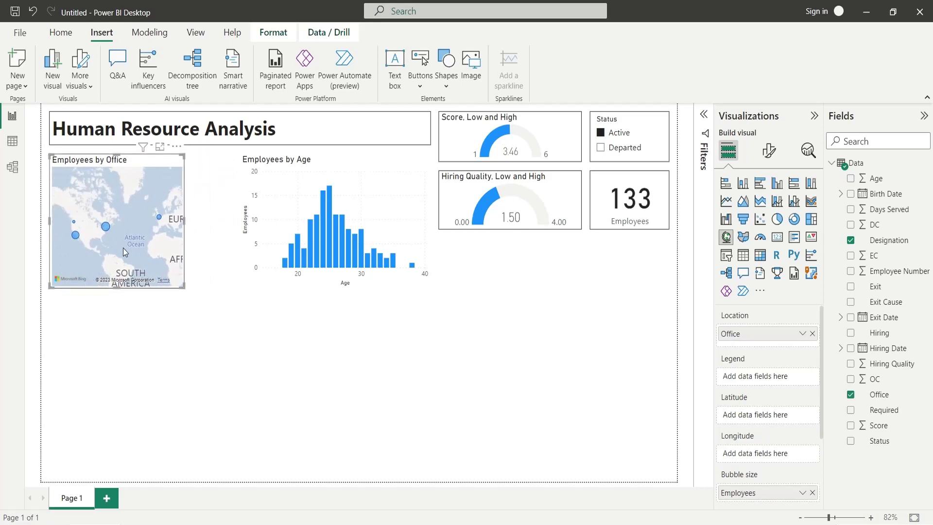
drag(248, 237, 200, 239)
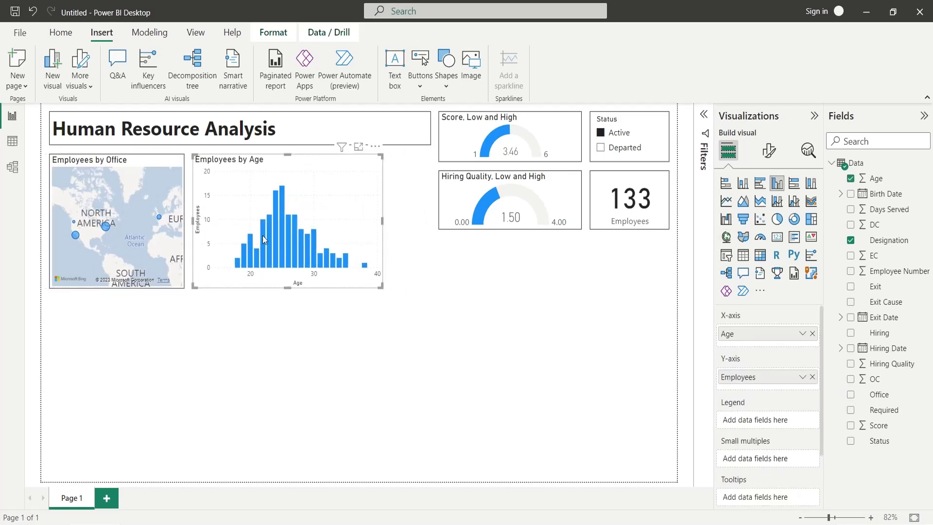
drag(382, 223, 317, 226)
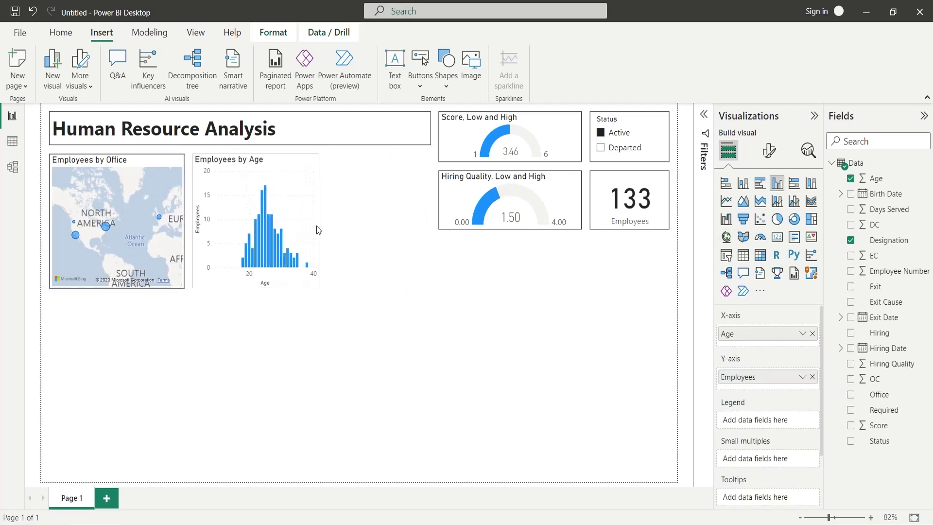
Review the age chart's Effects settings, nudge it beside the map, and insert an empty pie chart.
click(767, 154)
click(768, 209)
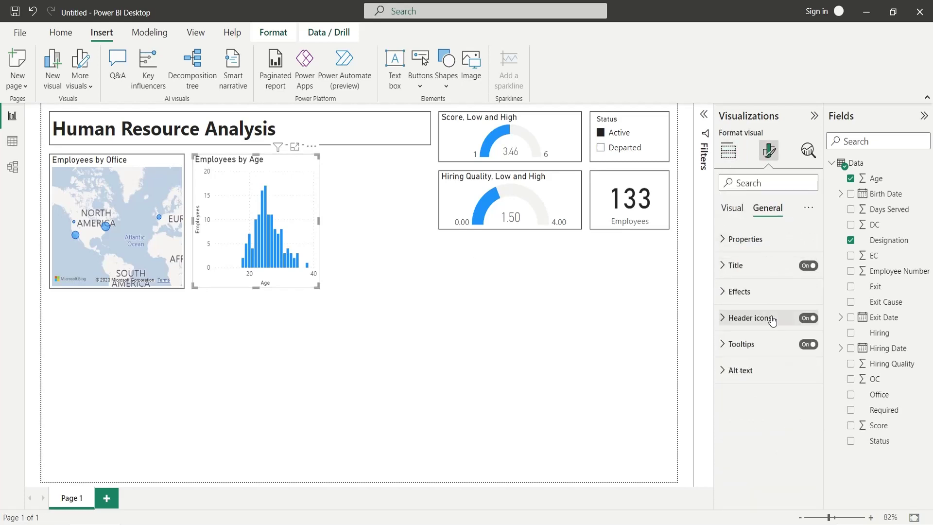
click(739, 291)
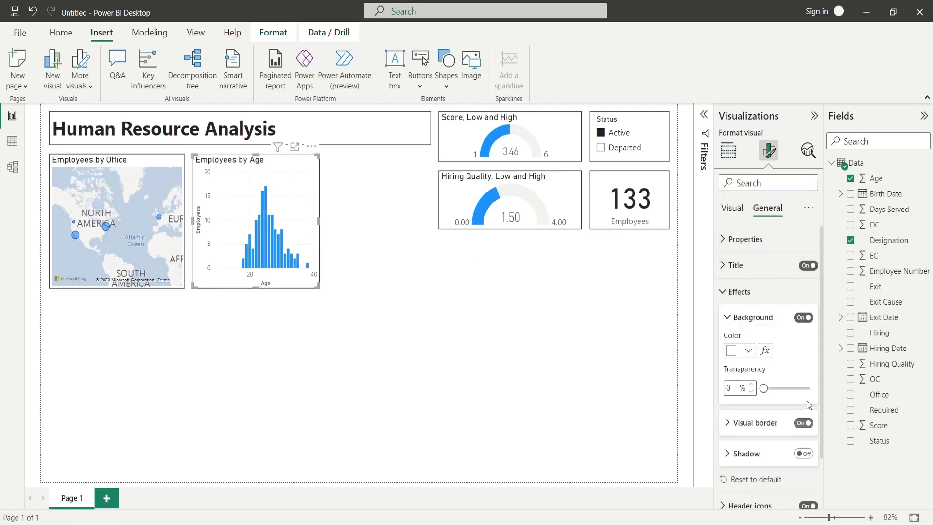
mouse_move(239, 160)
mouse_down()
mouse_move(121, 169)
mouse_move(95, 160)
mouse_move(241, 161)
mouse_up()
click(733, 160)
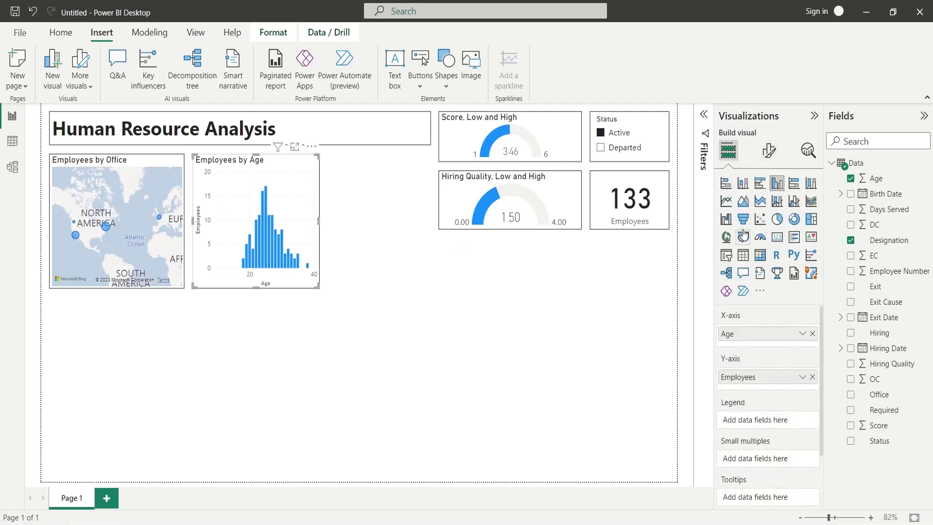
click(502, 306)
click(776, 219)
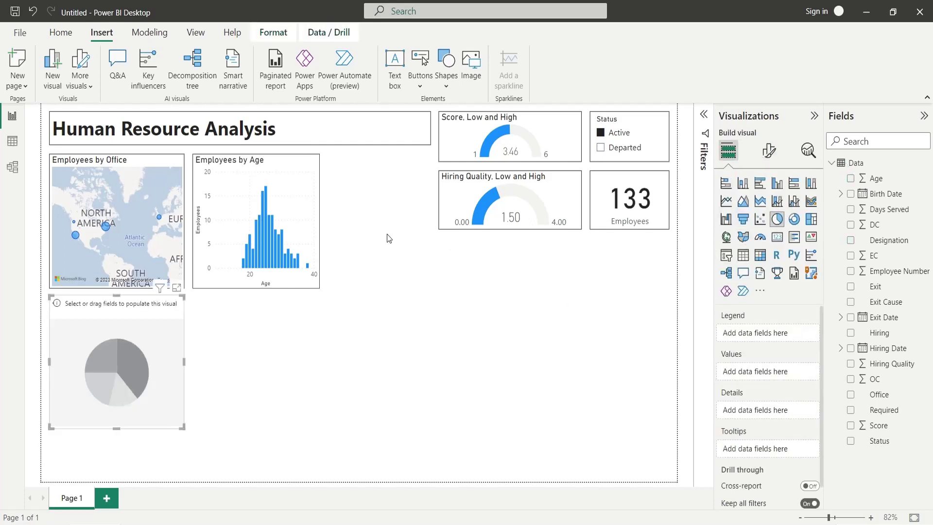
Move the pie chart up beside the age chart and narrow it.
drag(144, 311, 392, 171)
mouse_move(296, 233)
mouse_down()
mouse_move(327, 235)
mouse_move(311, 228)
mouse_up()
click(319, 234)
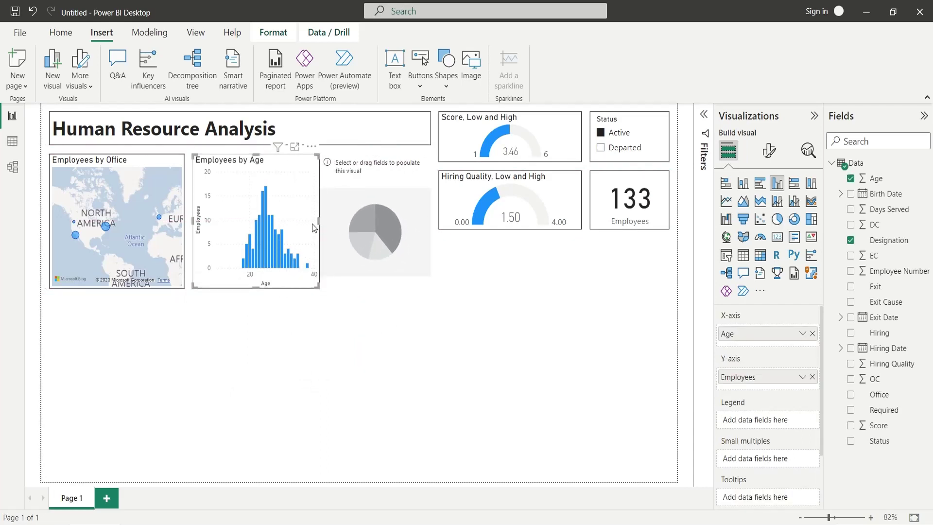
click(374, 233)
click(768, 151)
click(728, 151)
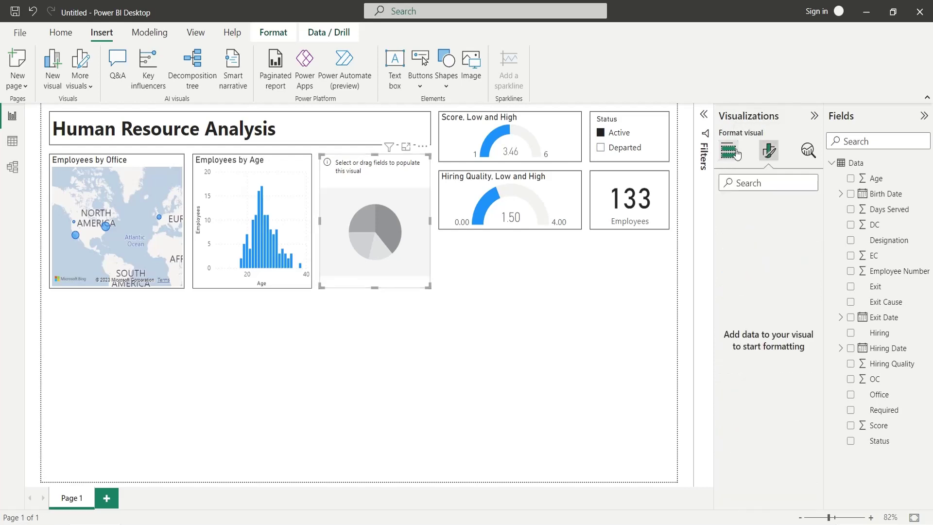
Narrow the office map further, widen the pie, and pan the map to North America.
click(168, 172)
mouse_move(185, 228)
mouse_down()
mouse_move(168, 226)
mouse_move(179, 214)
mouse_up()
click(317, 221)
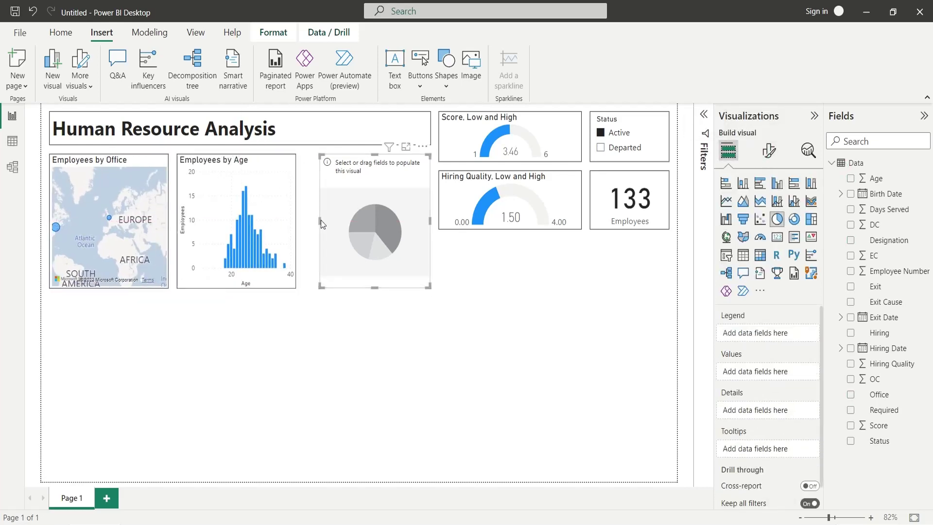
drag(317, 222, 305, 222)
drag(98, 239, 139, 238)
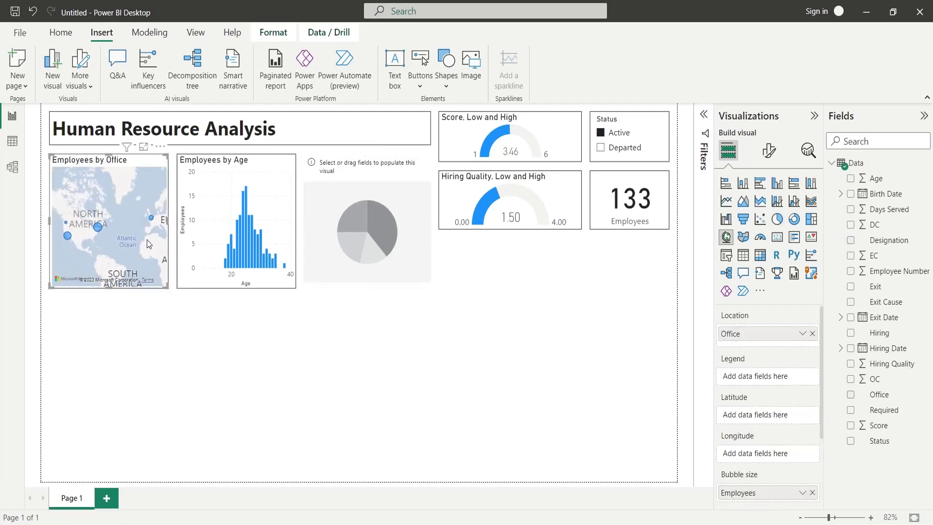
click(367, 228)
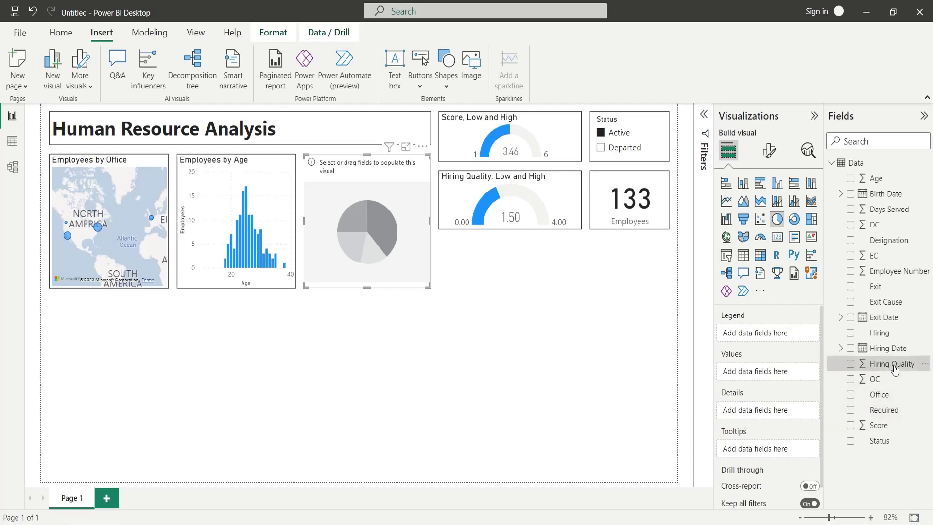
Give the pie Hiring Quality as legend and Count of Designation as values, renamed Employees.
drag(894, 367, 798, 339)
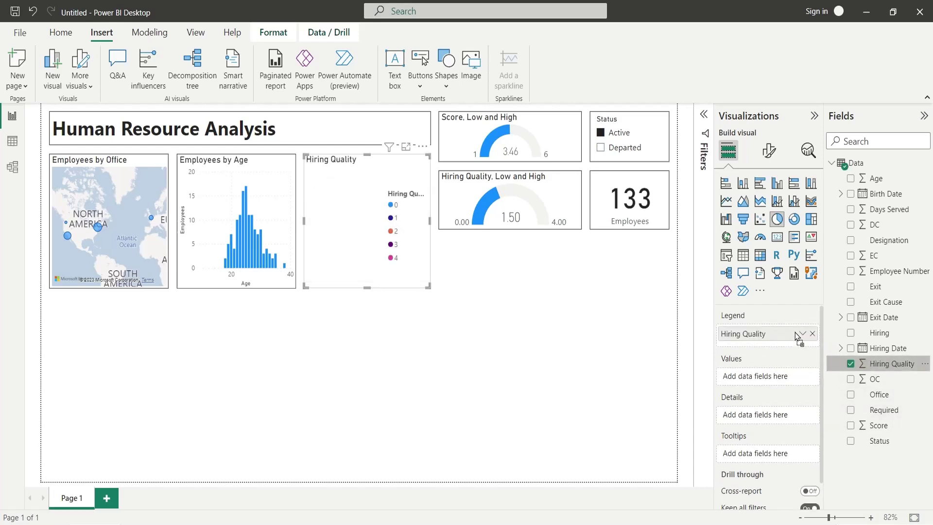
drag(888, 240, 771, 379)
double_click(771, 381)
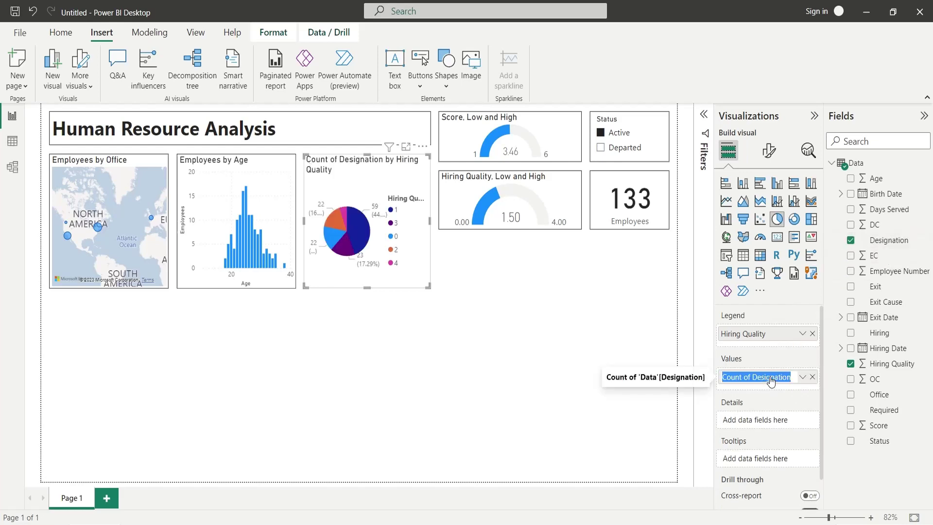
text(E)
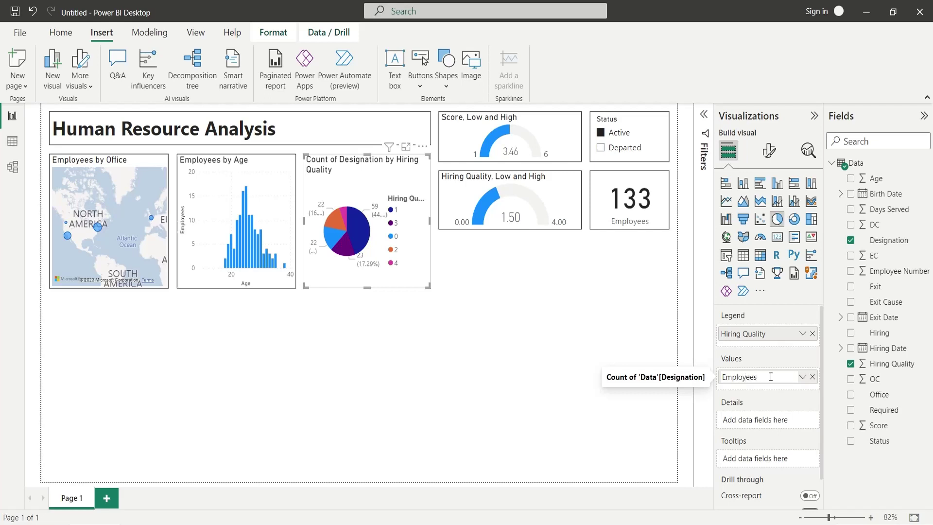
text(mployees)
key(Return)
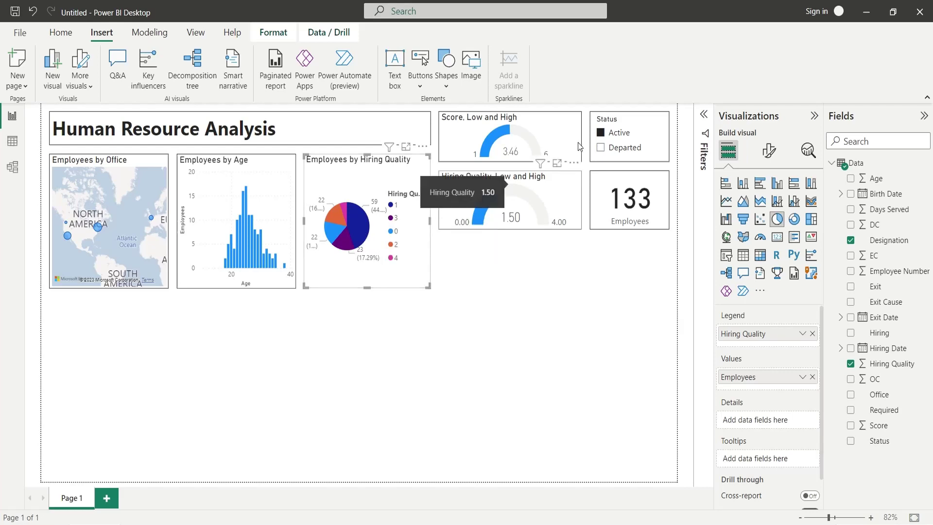
Toggle the Status slicer between Departed and Active several times, ending on Active.
click(601, 148)
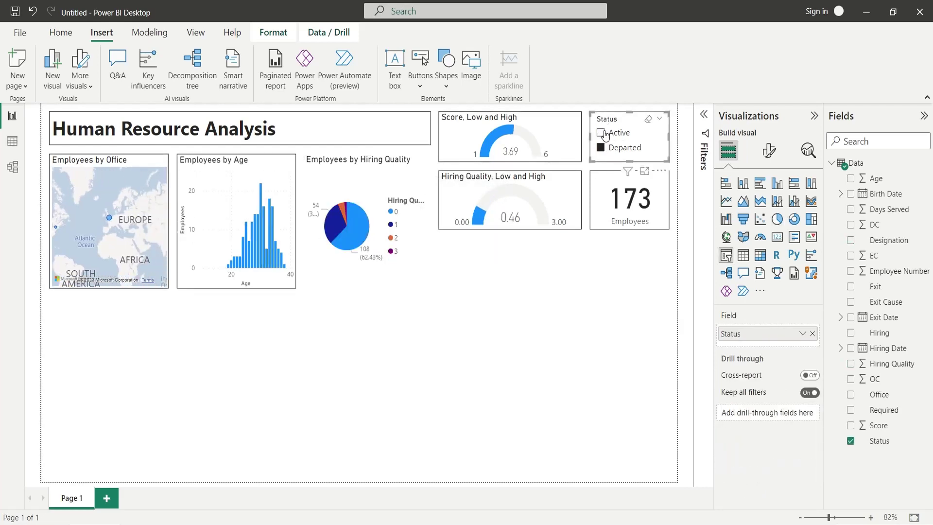
click(601, 133)
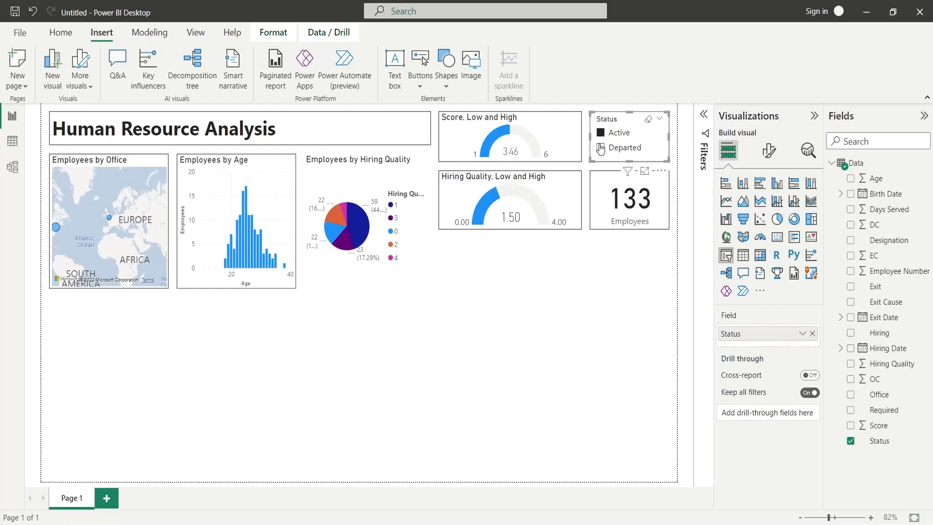
click(601, 147)
click(601, 133)
click(602, 147)
click(601, 133)
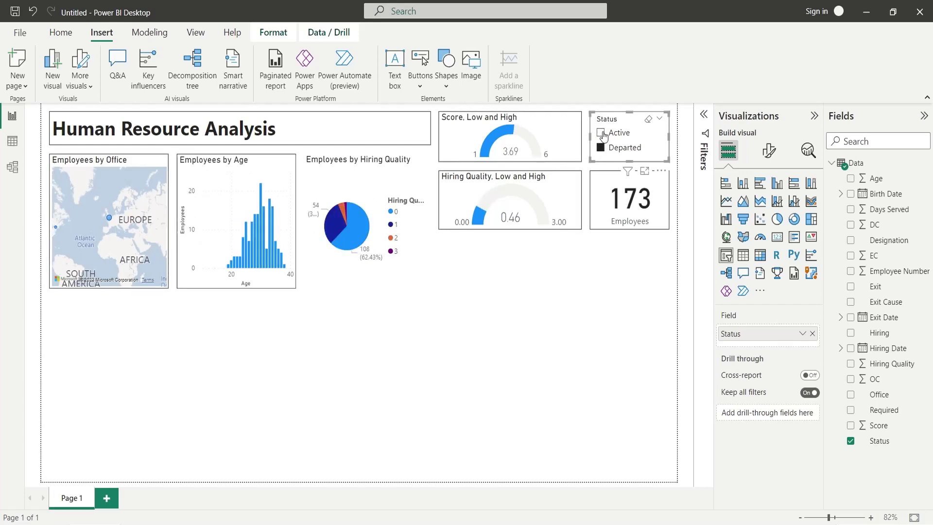
Turn on the visual border for the Employees by Hiring Quality pie chart.
click(427, 274)
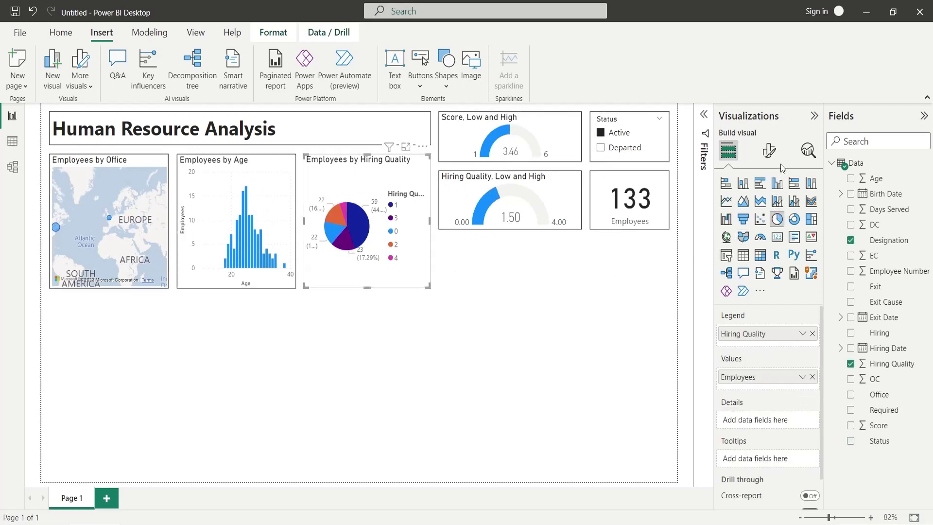
click(768, 152)
click(766, 208)
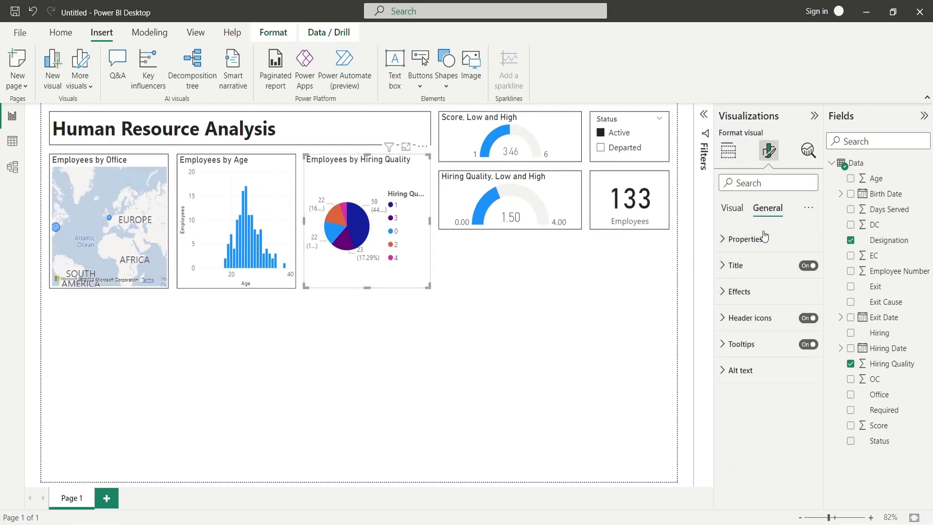
click(769, 292)
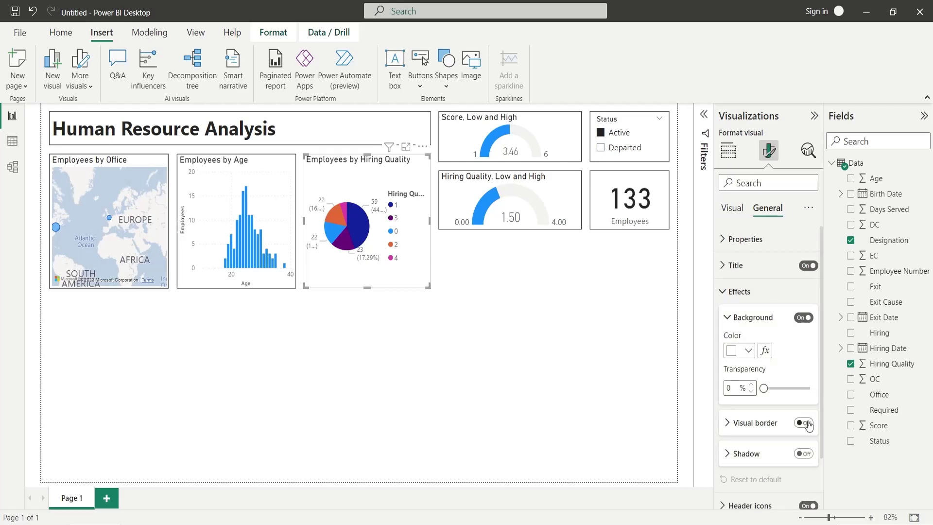
click(529, 354)
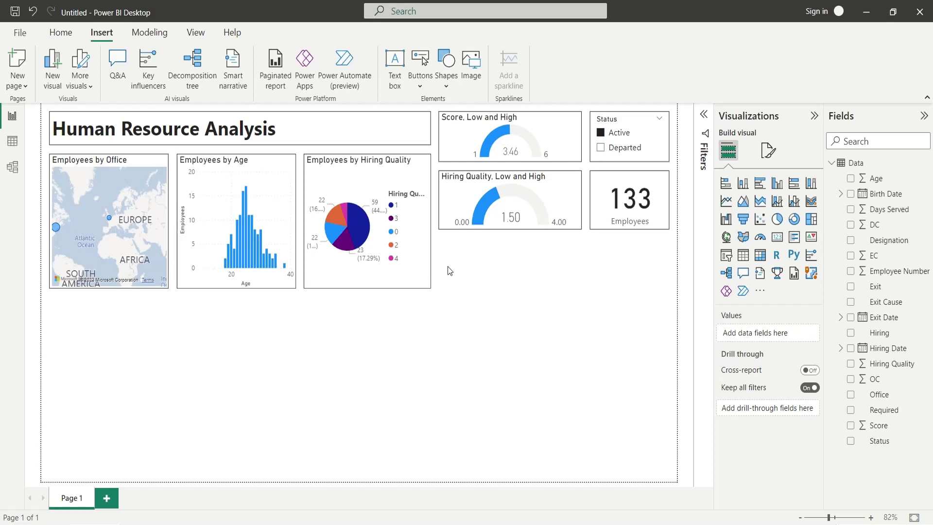
Duplicate the Hiring Quality pie below the map, narrow it, and change its legend to Required.
click(422, 282)
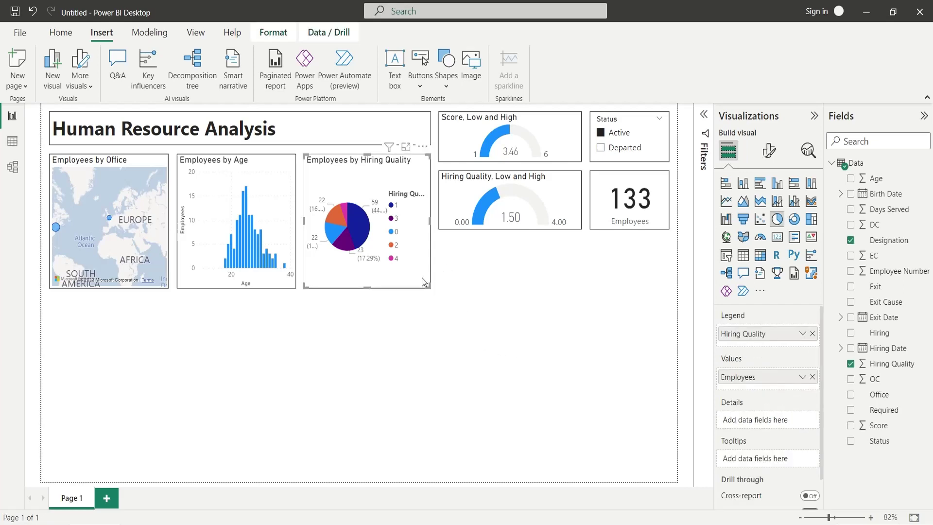
key(ctrl+c)
key(ctrl+v)
drag(419, 284, 264, 476)
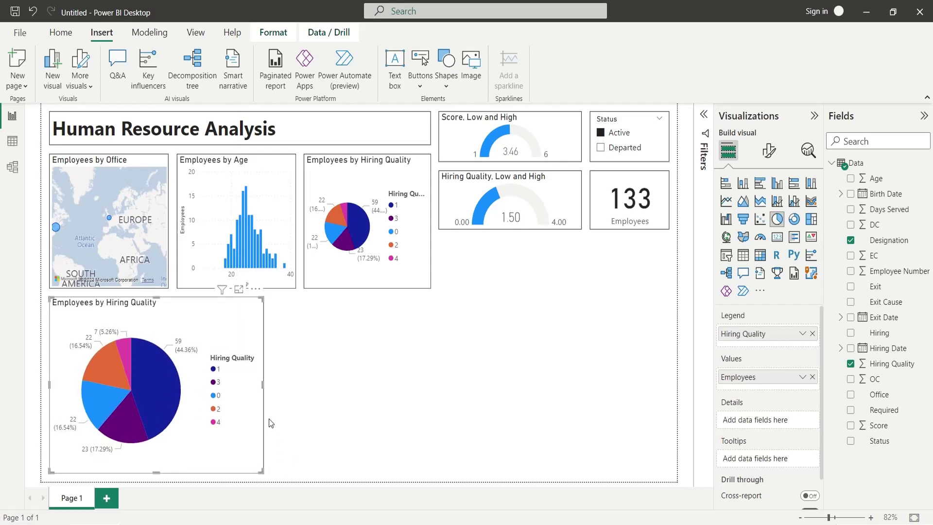
drag(263, 385, 238, 389)
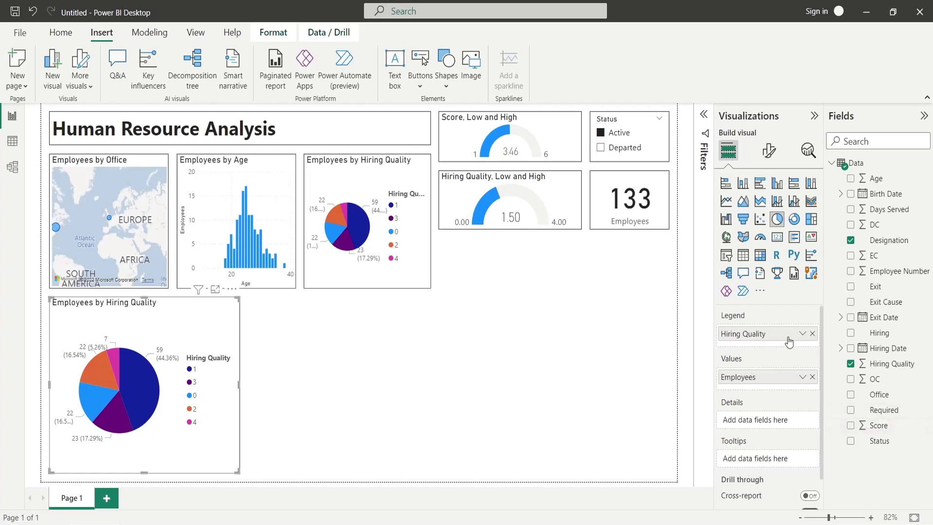
click(812, 333)
drag(883, 410, 773, 337)
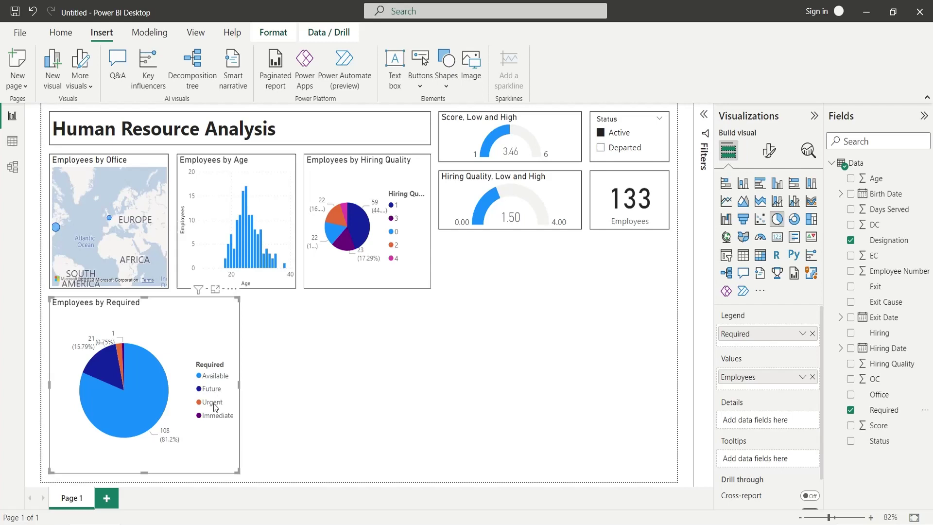
click(624, 152)
click(624, 151)
click(457, 366)
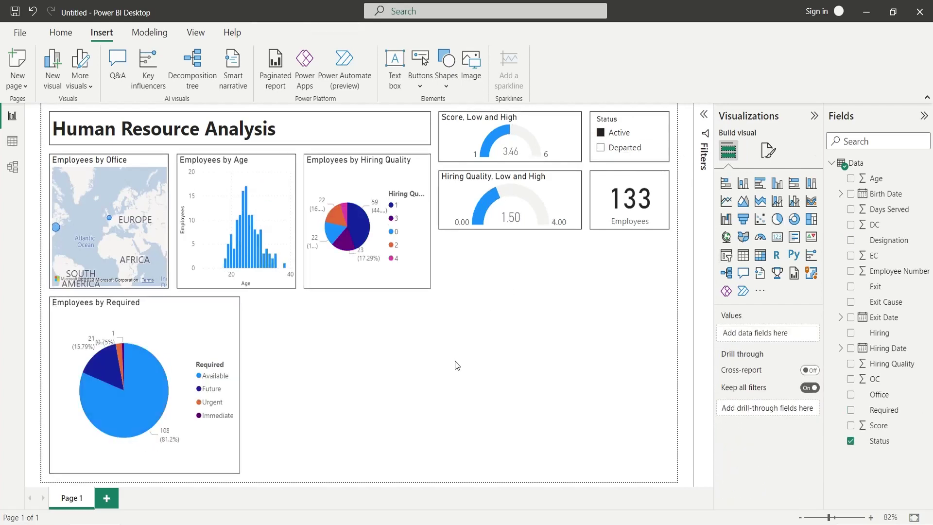
click(621, 151)
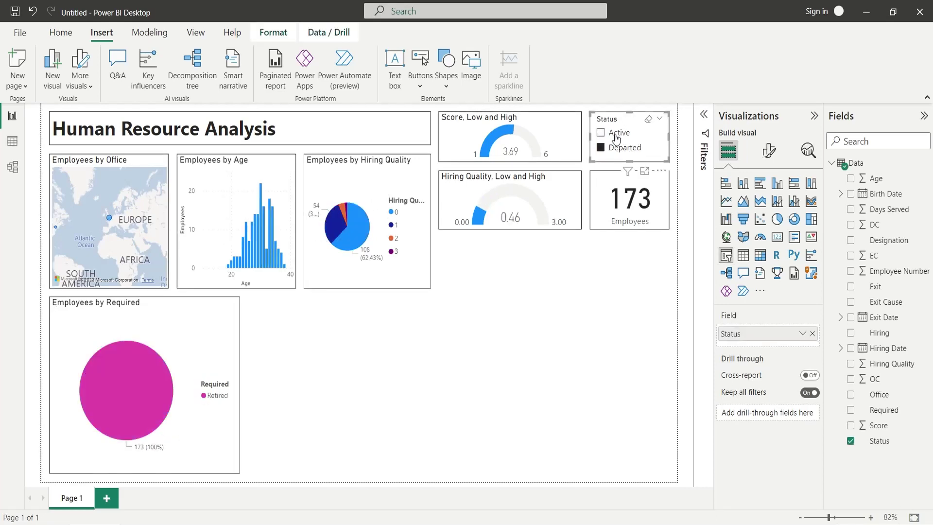
click(616, 137)
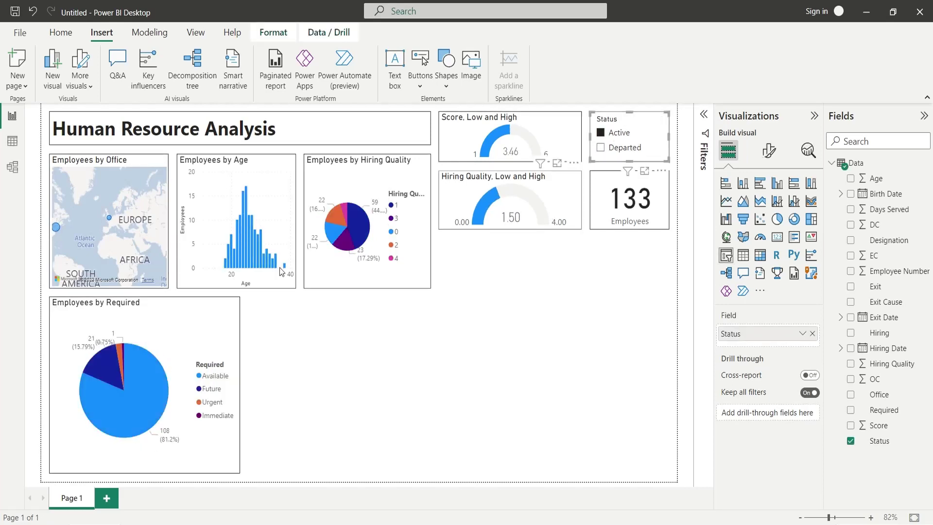
mouse_move(102, 368)
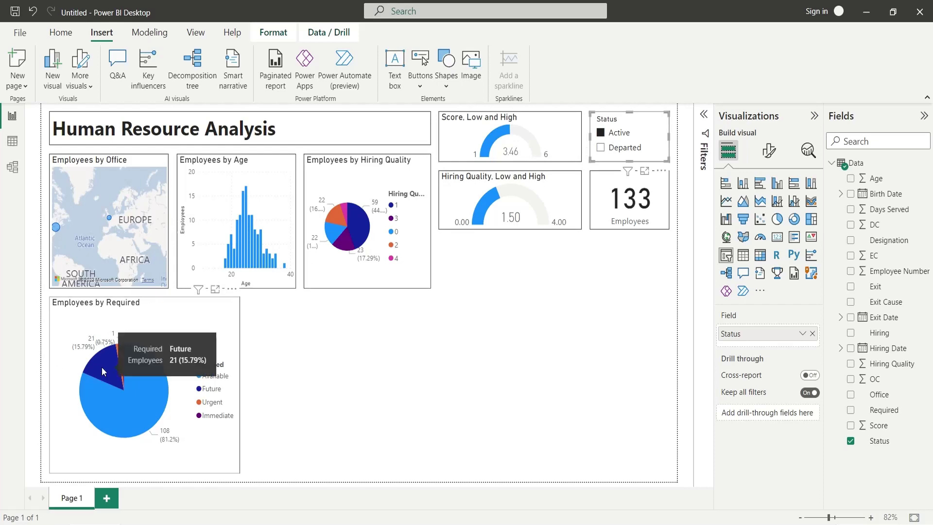
mouse_move(139, 368)
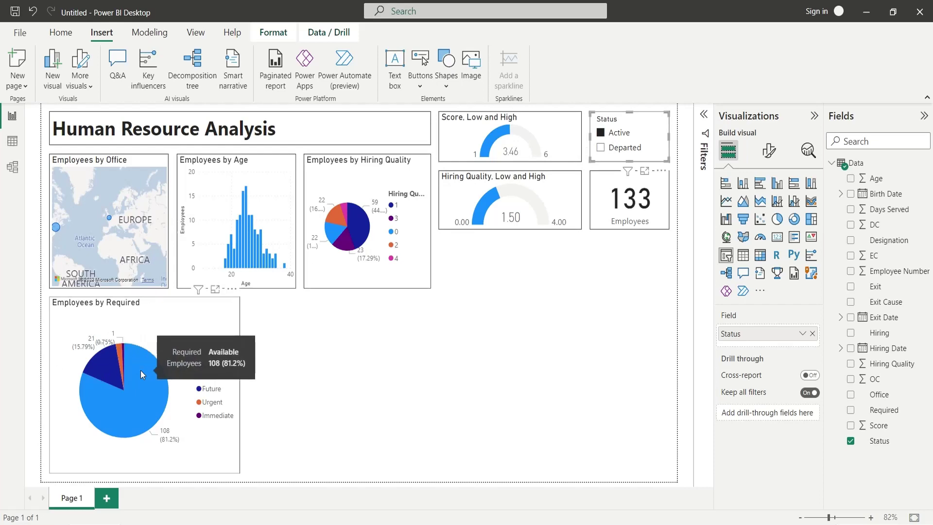
mouse_move(122, 351)
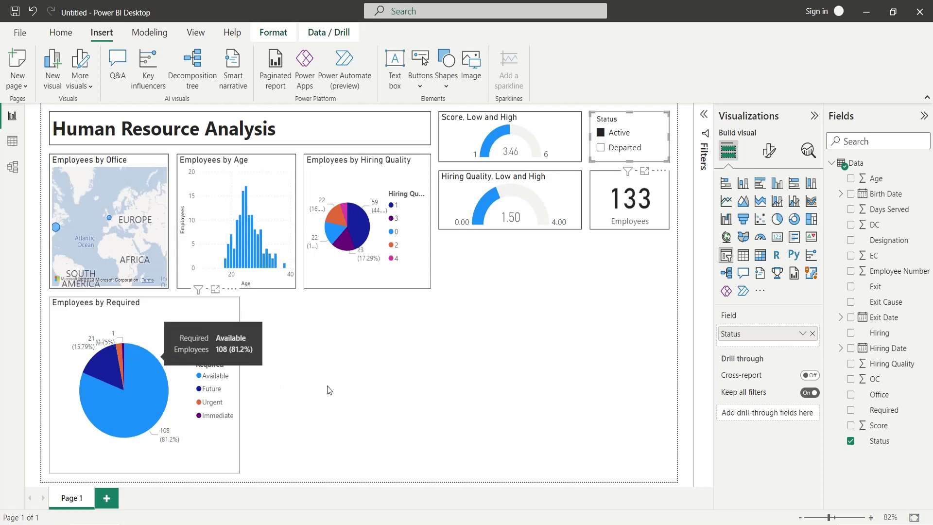
click(346, 365)
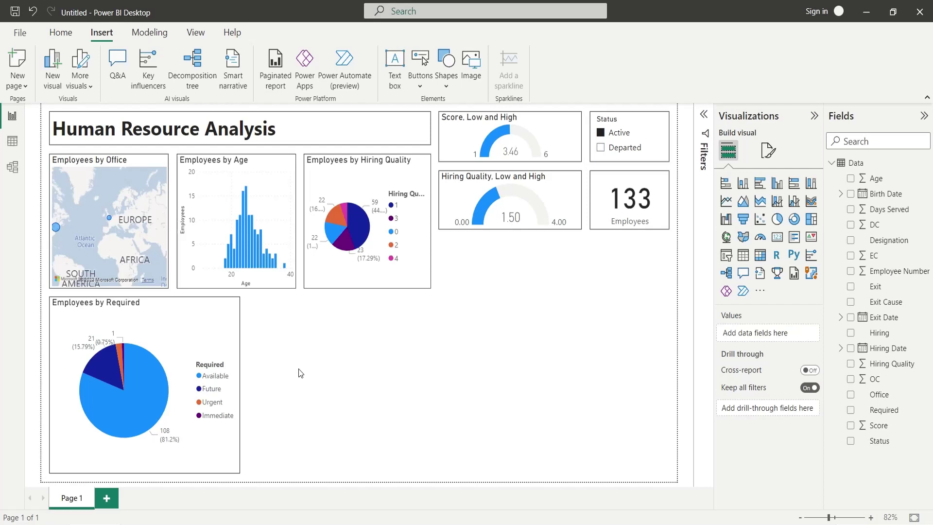
Duplicate the Required pie to its right, narrow it, and set its legend to Hiring.
click(228, 335)
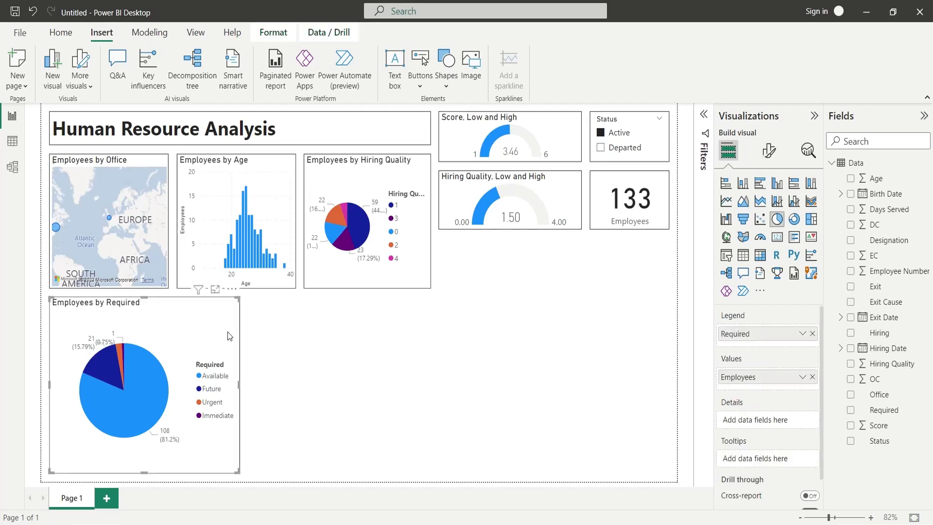
key(ctrl+c)
key(ctrl+v)
drag(209, 322, 396, 319)
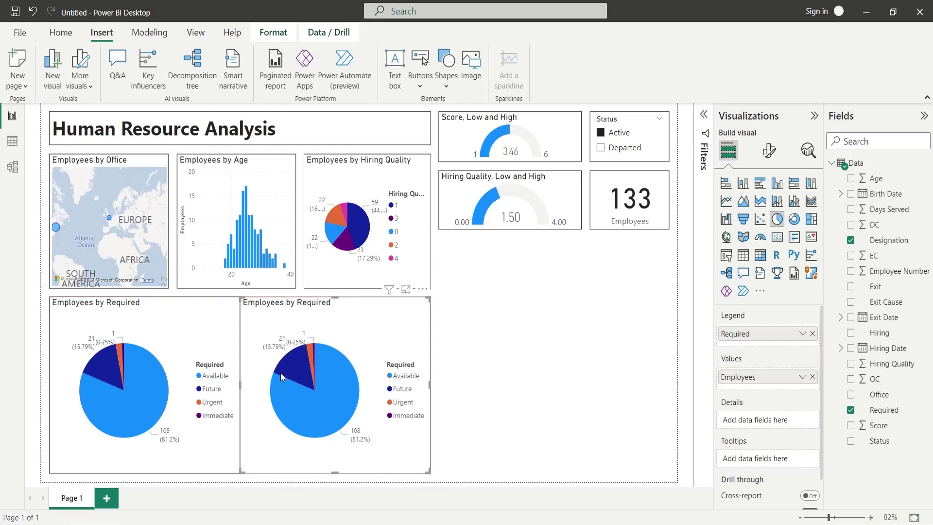
drag(239, 385, 247, 385)
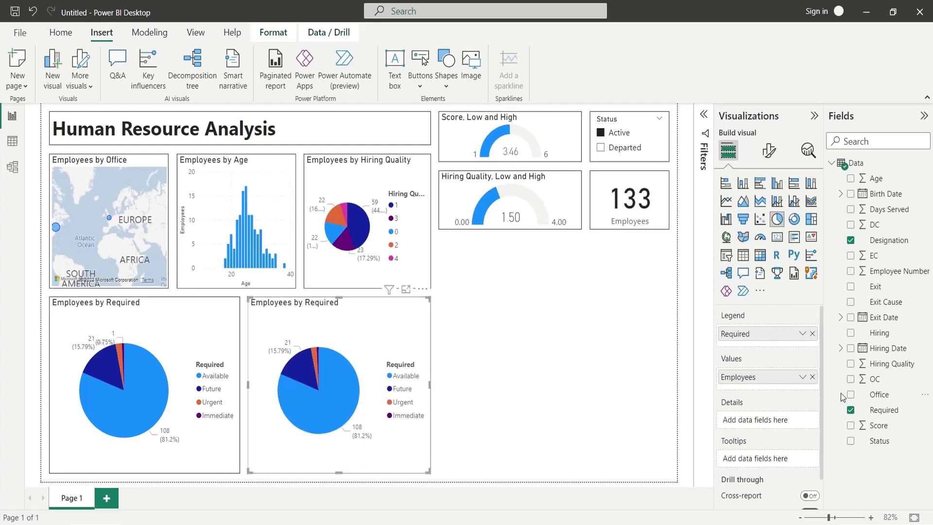
drag(871, 333, 783, 334)
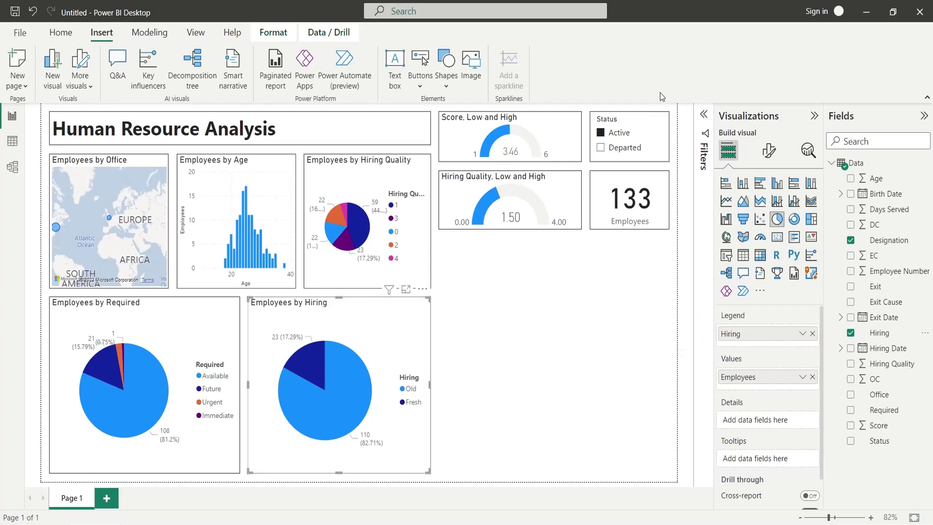
click(618, 147)
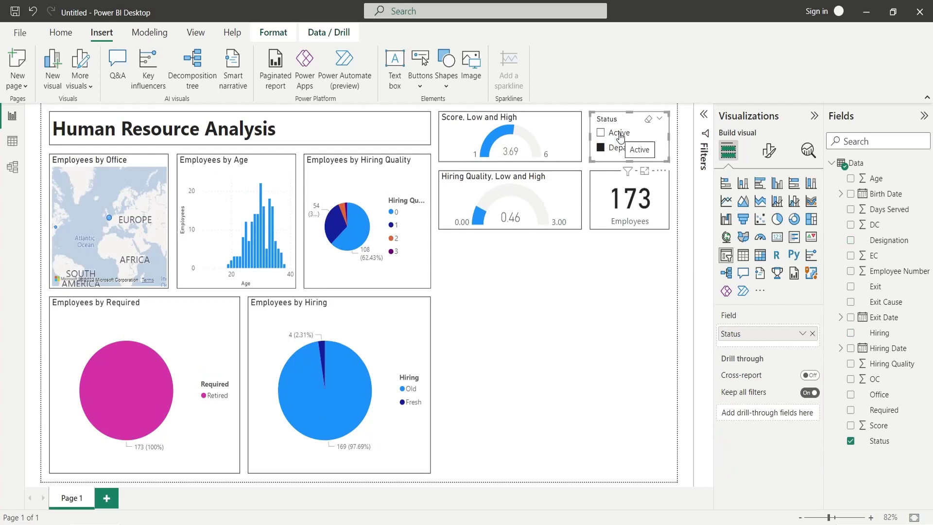
With the report back on Active, convert the Employees by Hiring Quality pie into a donut chart.
click(620, 136)
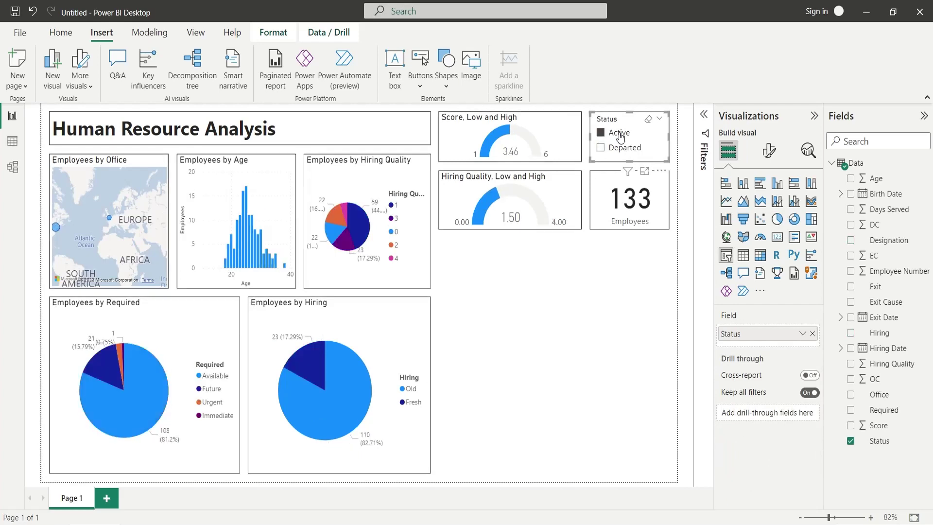
click(421, 251)
click(777, 220)
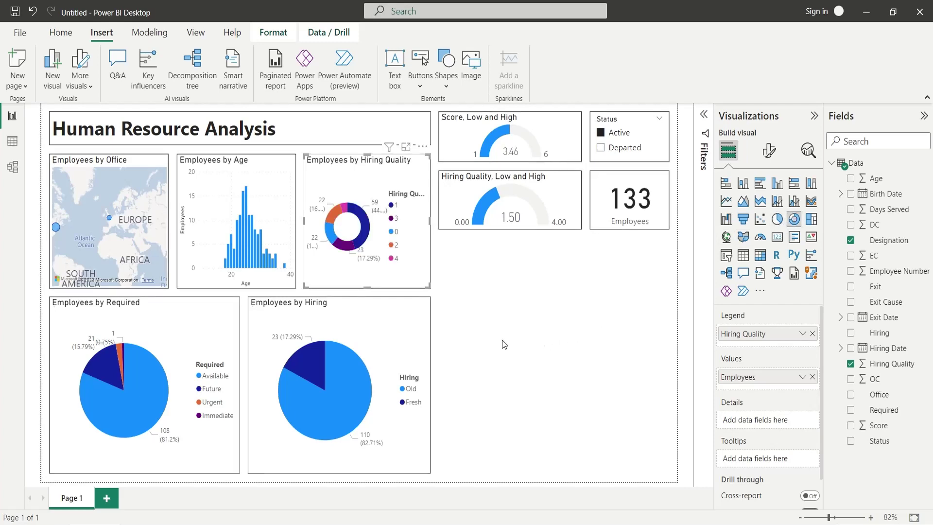
click(495, 341)
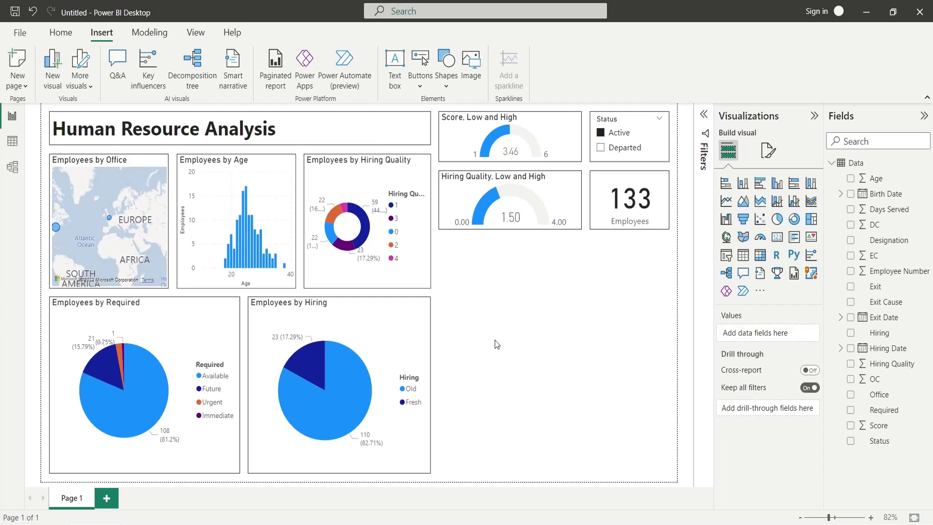
Insert a stacked bar chart below the Employees card, sized to fit the right column.
click(724, 184)
drag(510, 311, 511, 252)
drag(582, 412, 667, 353)
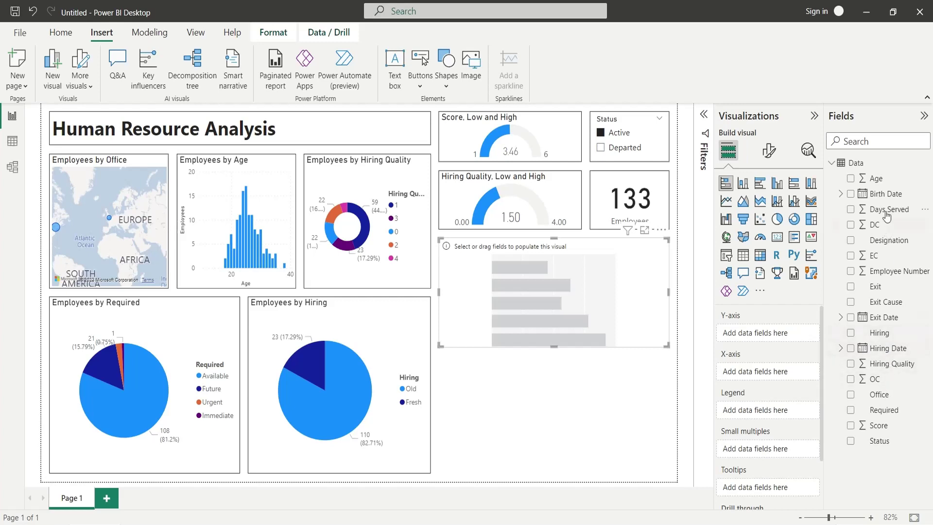
Plot the count of Designation for each Designation, and rename the count field to Employees.
drag(885, 244, 763, 378)
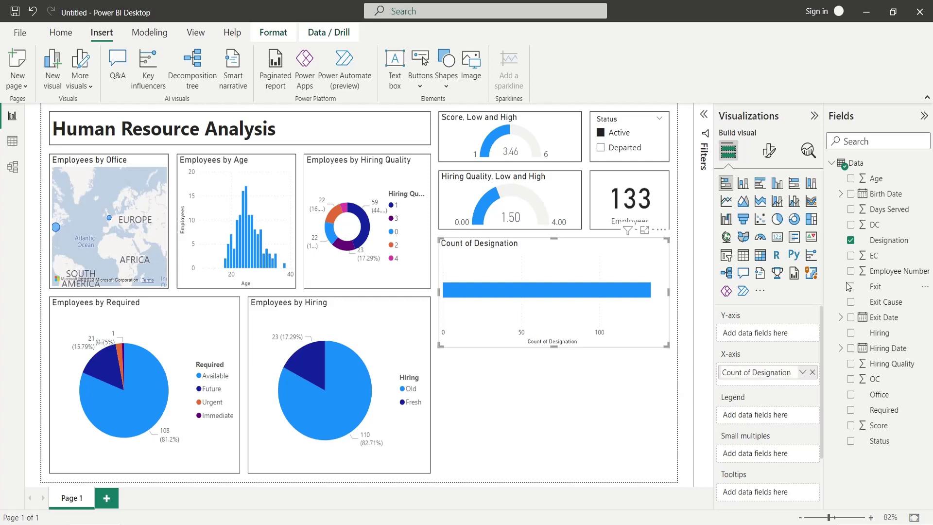
drag(879, 240, 772, 339)
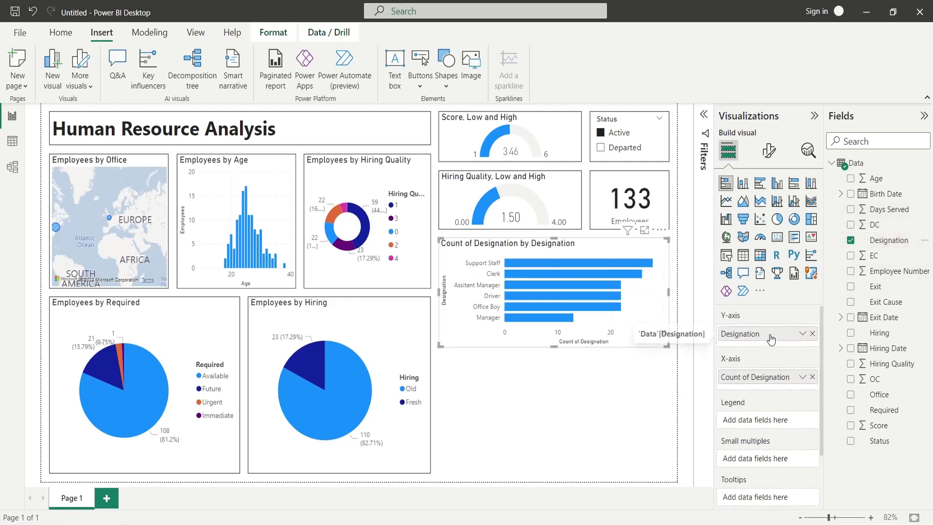
double_click(755, 378)
text(Em)
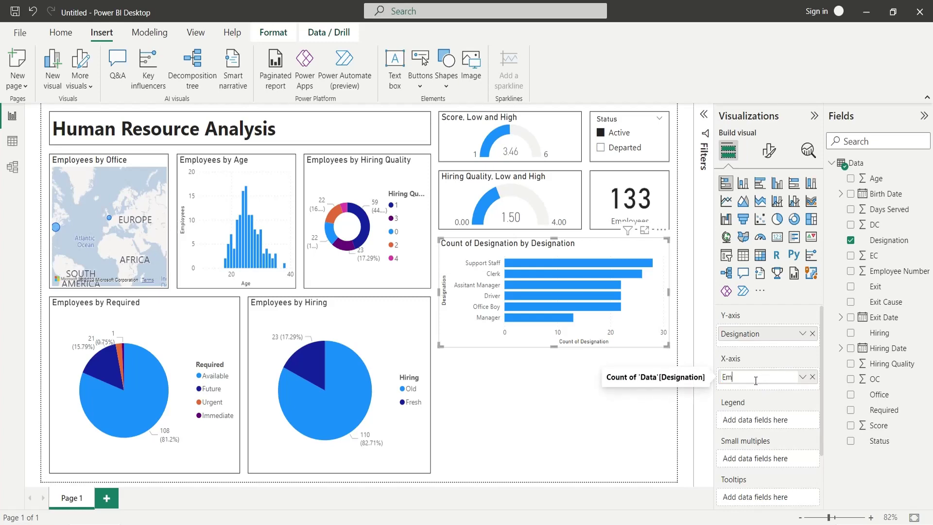
text(ployees)
key(Return)
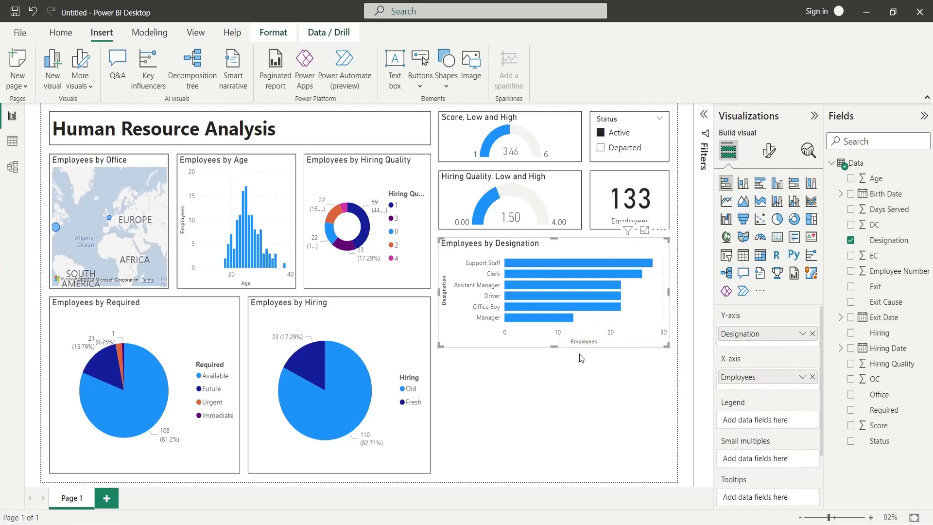
Duplicate the Employees by Designation bar chart and place the copy below the original.
click(768, 150)
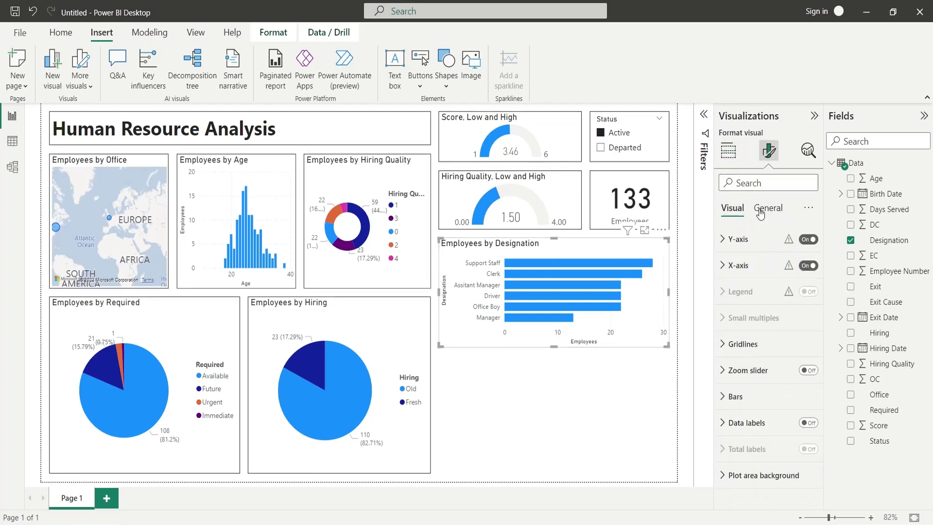
click(769, 214)
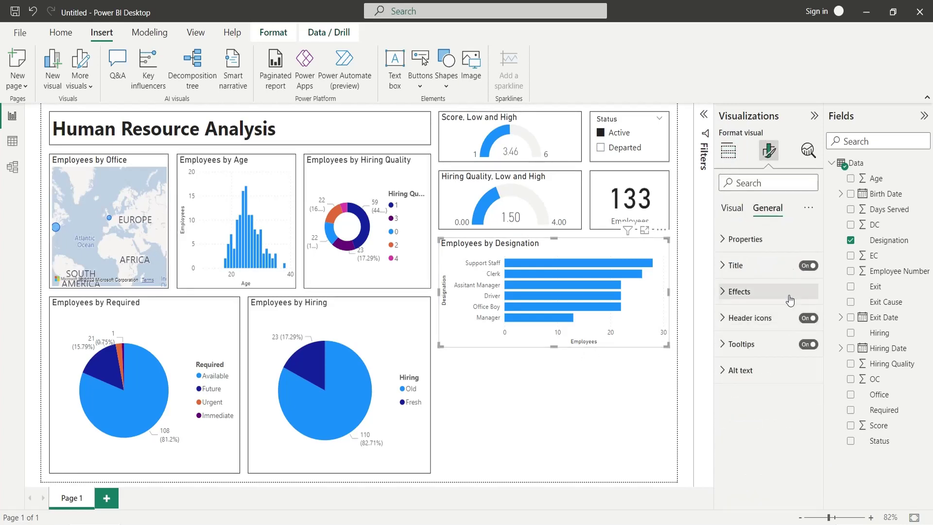
click(789, 300)
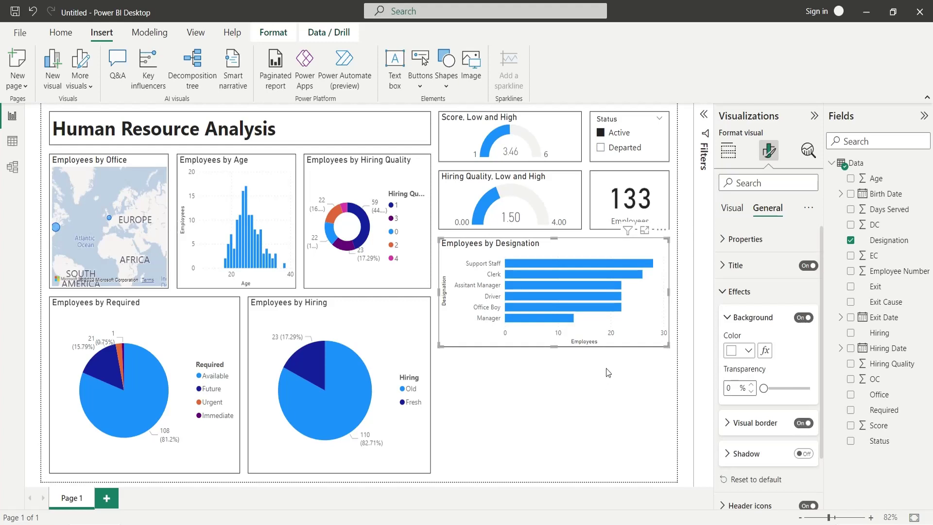
key(ctrl+c)
key(ctrl+v)
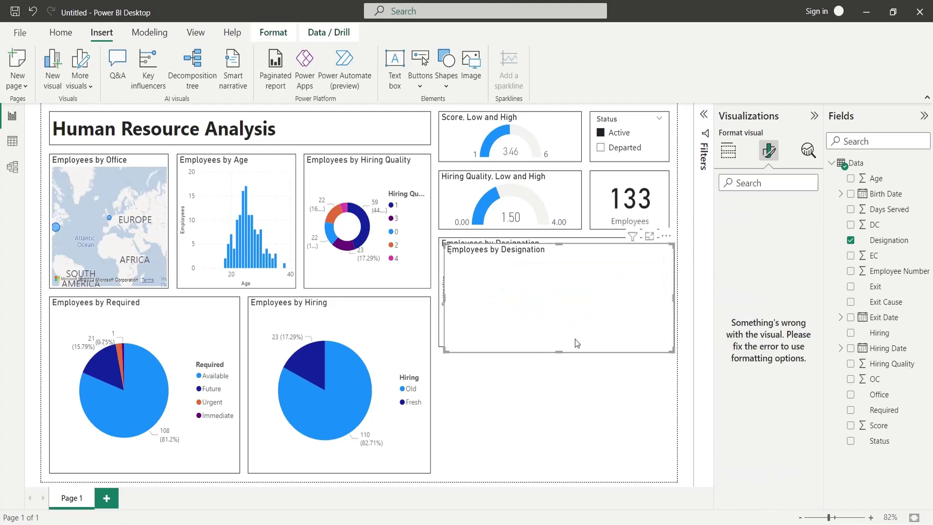
drag(519, 261, 552, 348)
Replace Designation on the lower chart's Y-axis with Exit Cause.
click(542, 345)
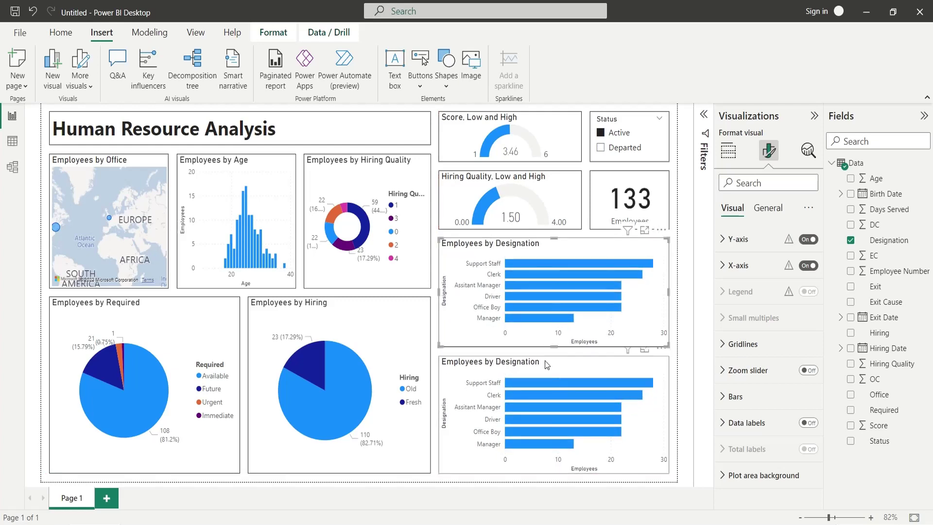
click(546, 364)
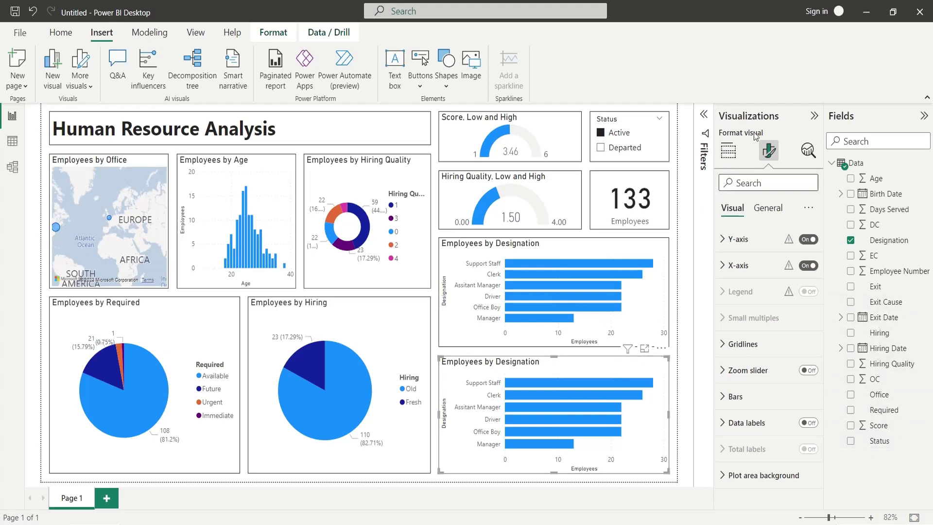
click(727, 151)
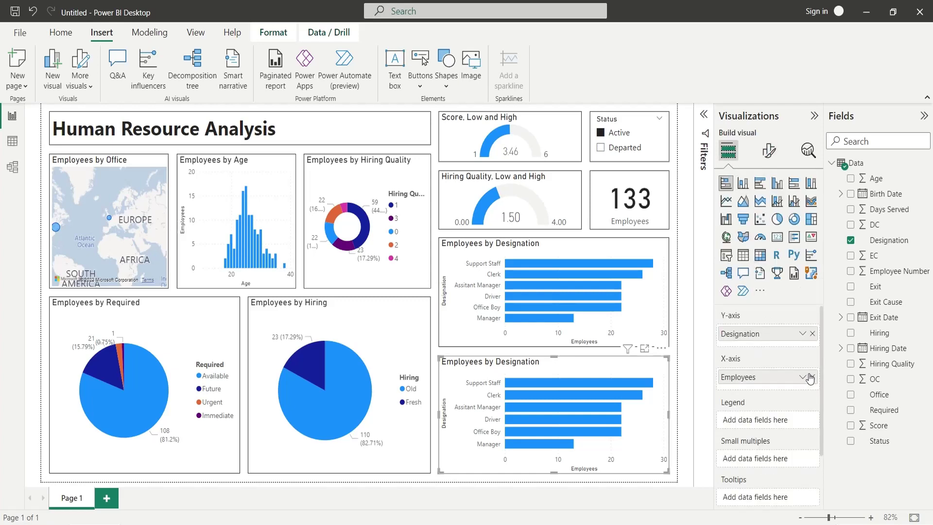
click(812, 333)
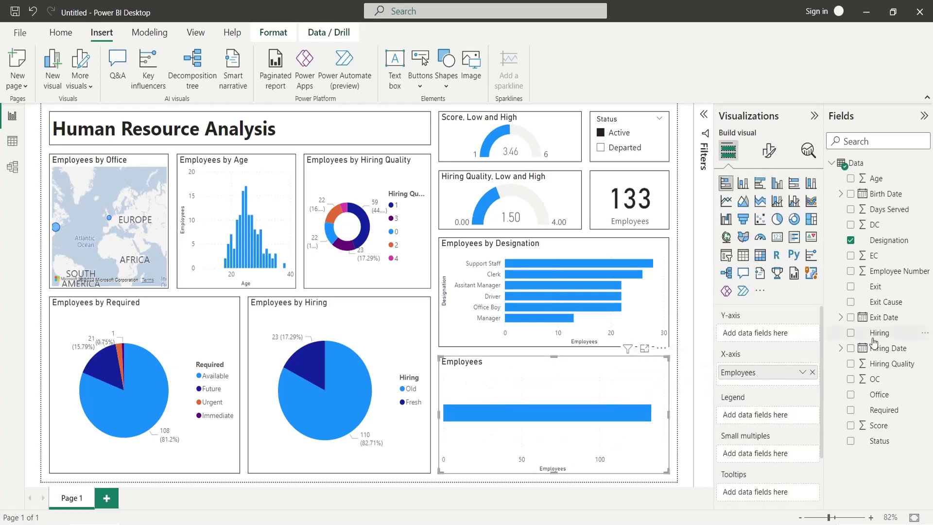
drag(885, 302, 791, 336)
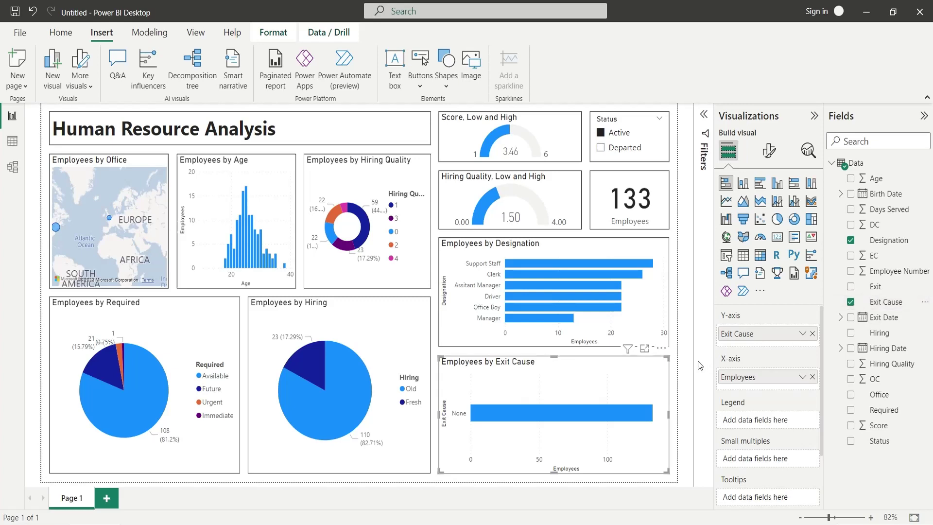
Test cross-filtering with the Status slicer and the hiring quality 1–4 donut segments.
click(612, 145)
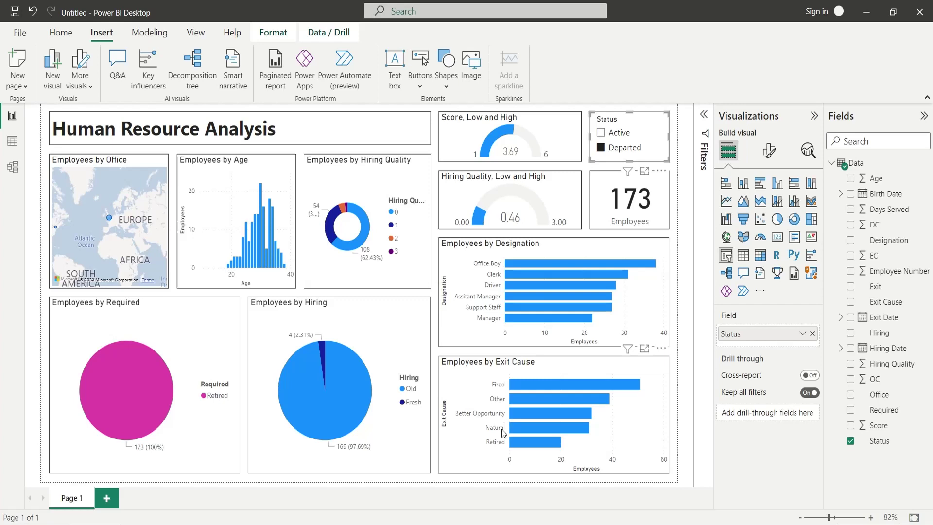
click(610, 132)
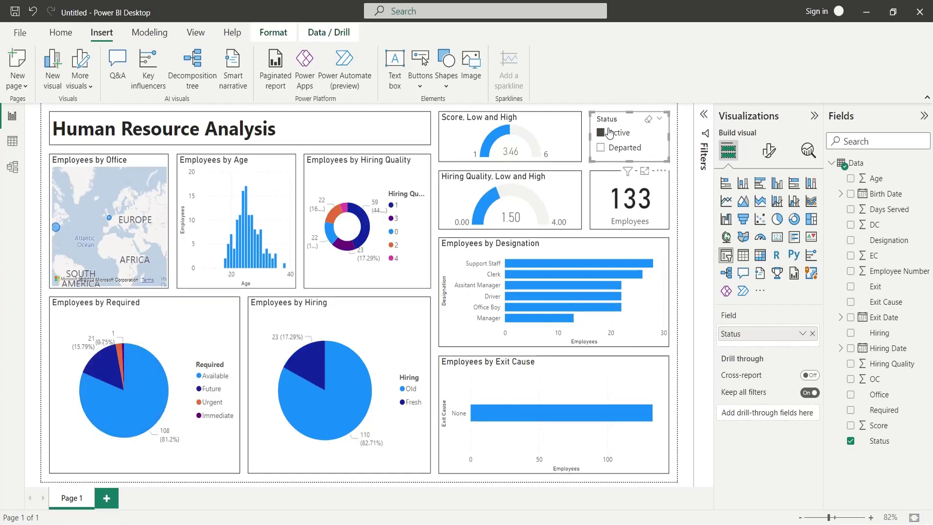
click(365, 241)
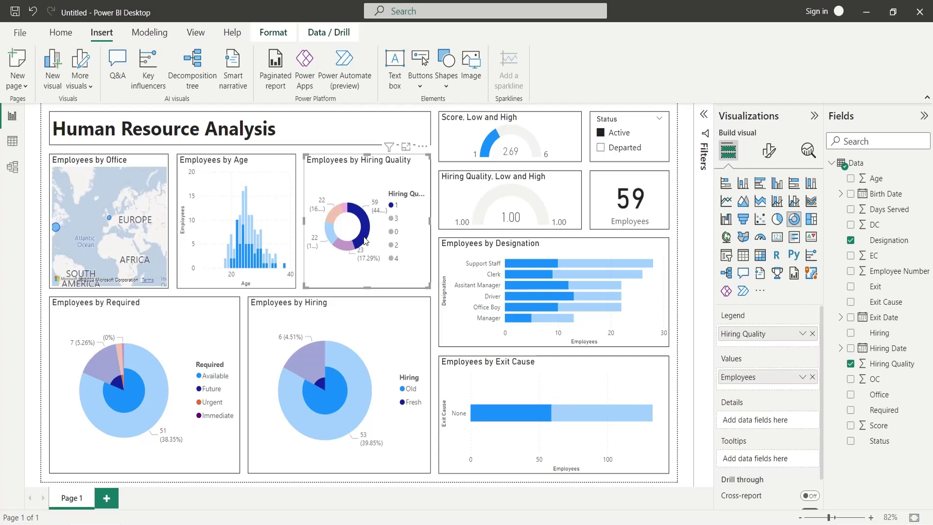
click(351, 247)
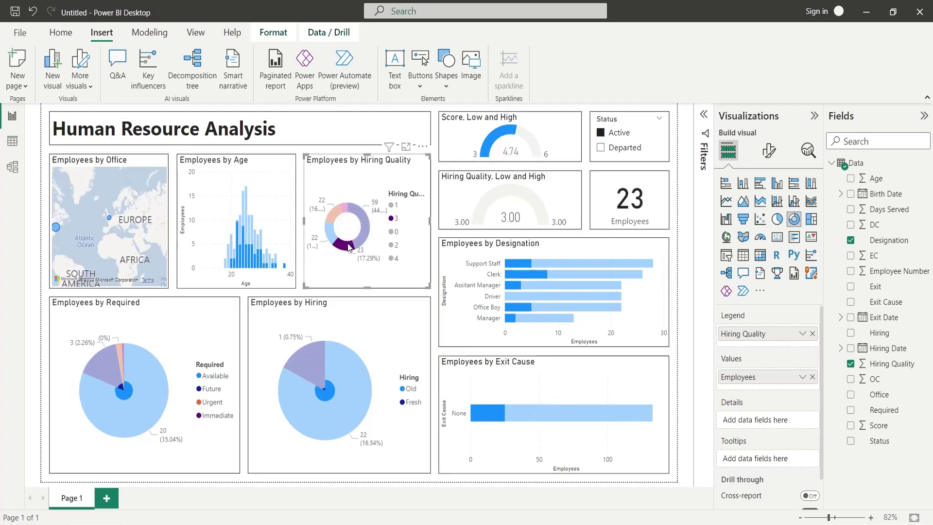
click(334, 241)
click(340, 214)
click(346, 208)
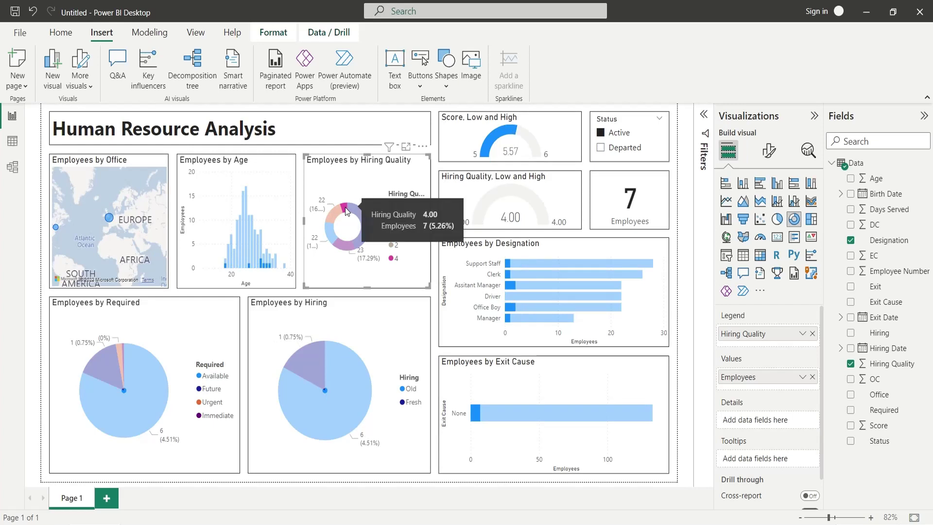
click(345, 207)
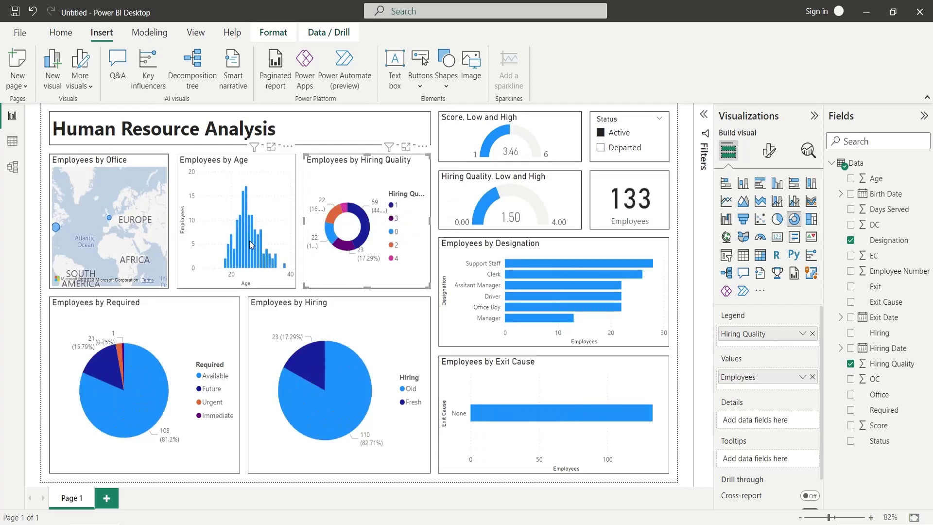
Cross-filter by ages 24 and 23, then by European and North American office bubbles.
click(247, 199)
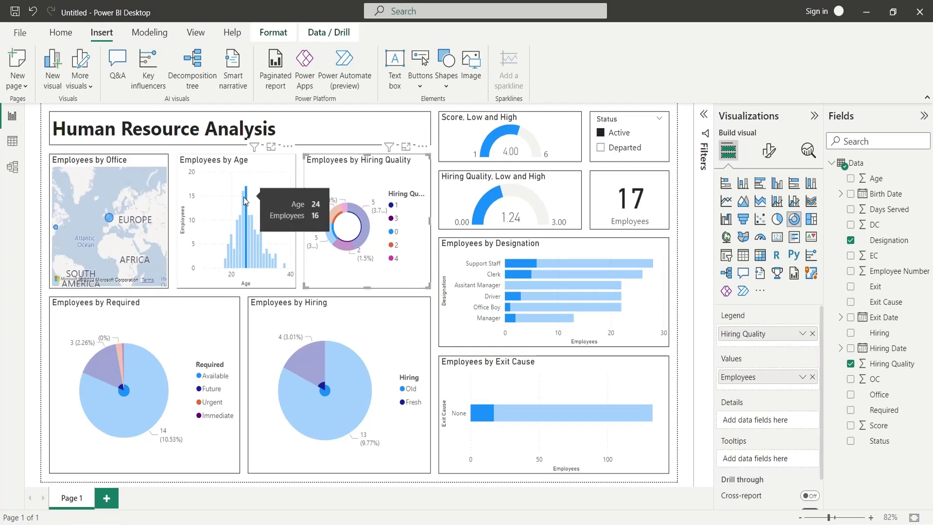
click(243, 217)
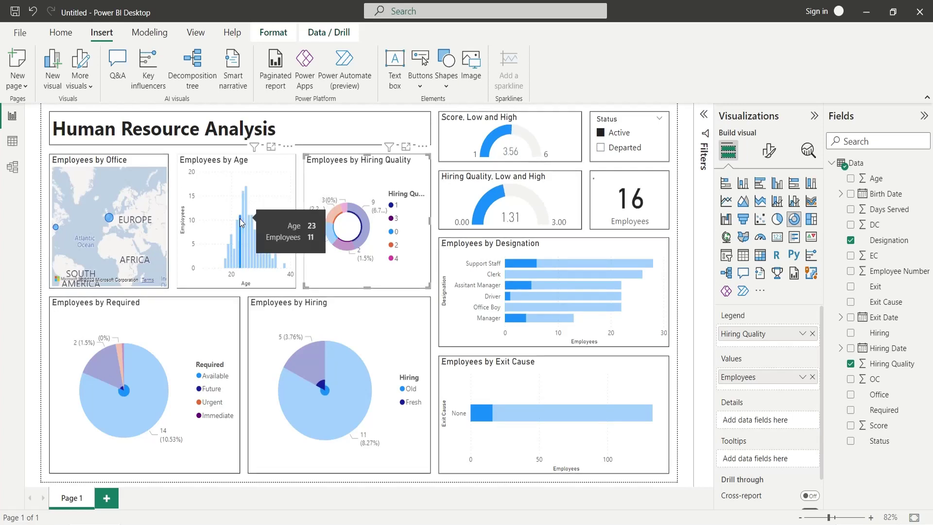
click(240, 218)
click(240, 217)
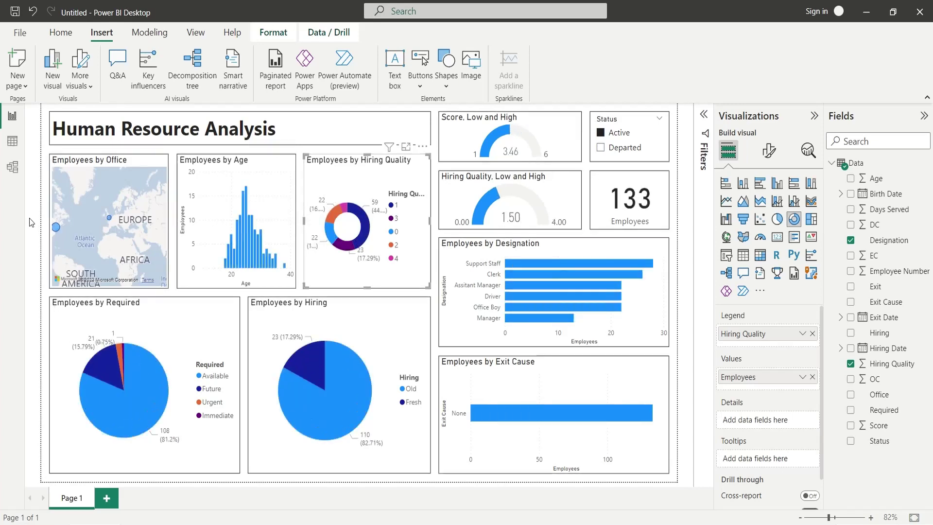
click(110, 219)
drag(63, 228, 93, 236)
click(92, 233)
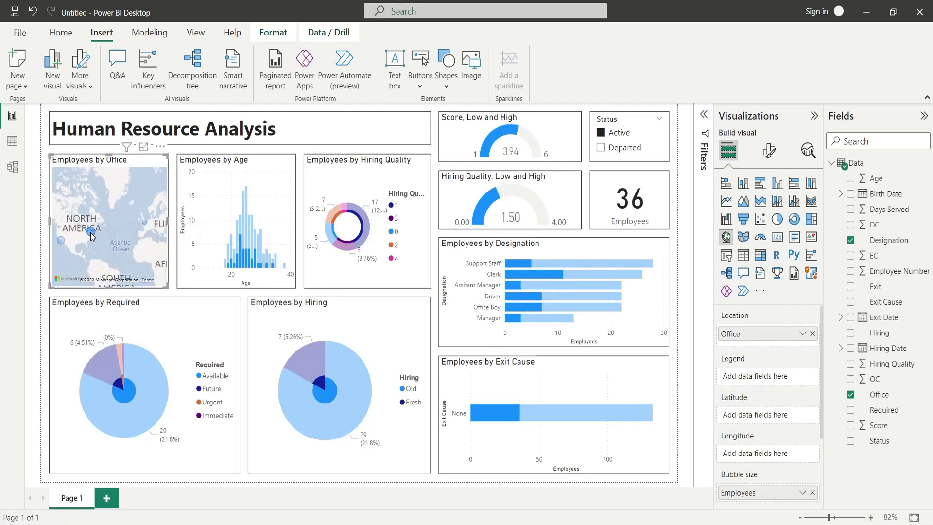
click(63, 240)
click(62, 236)
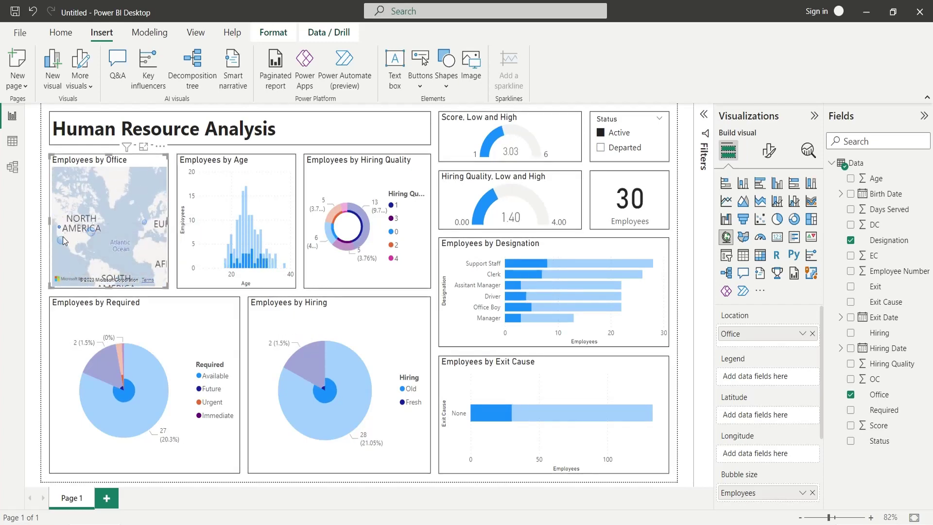
click(63, 236)
Cross-filter by Future, Available, Urgent and Immediate Required slices, then Fresh and Old hires.
click(112, 373)
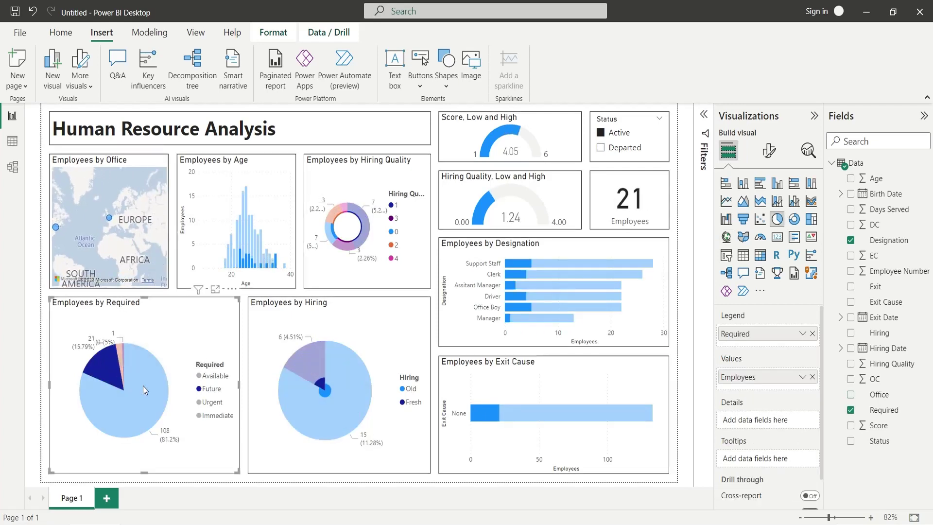
click(143, 386)
click(121, 356)
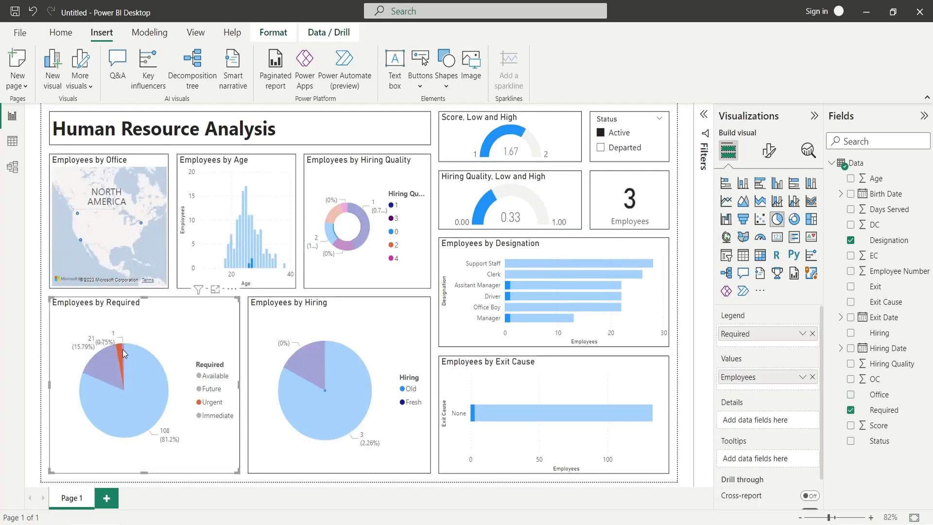
click(123, 348)
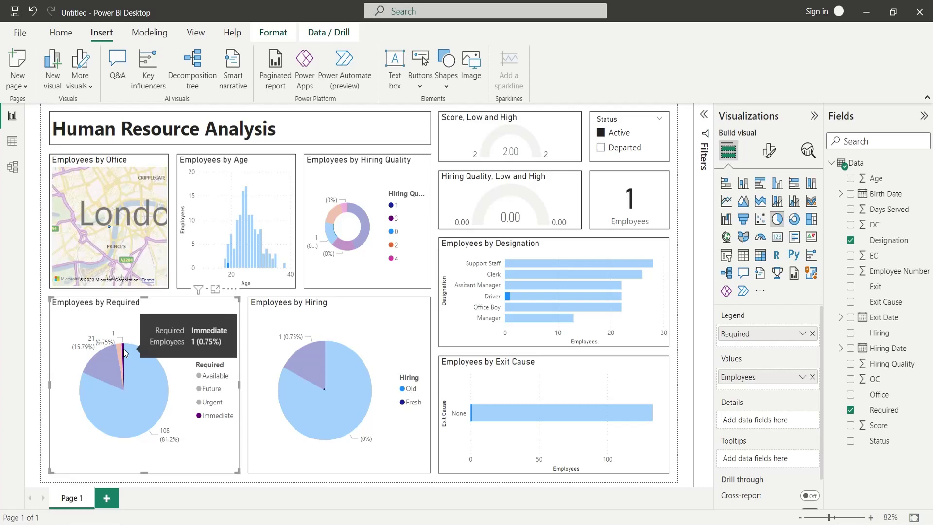
click(302, 370)
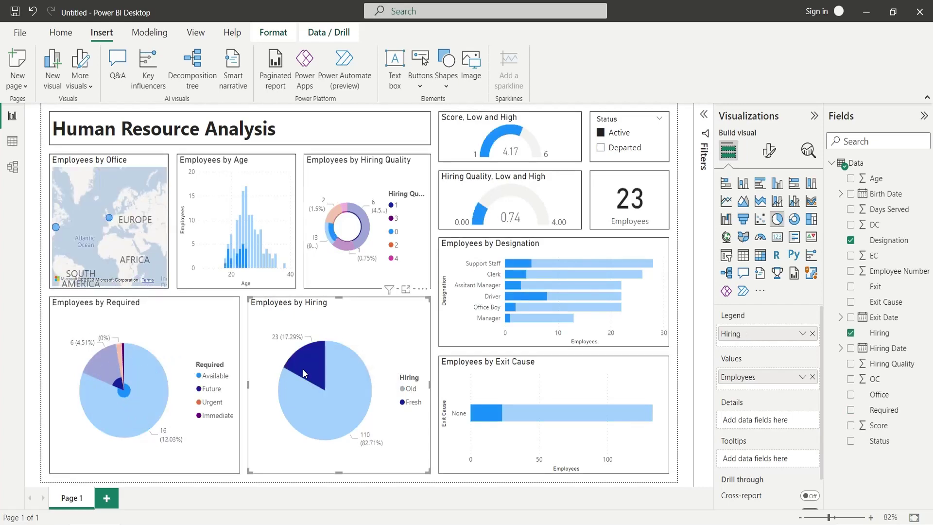
click(298, 408)
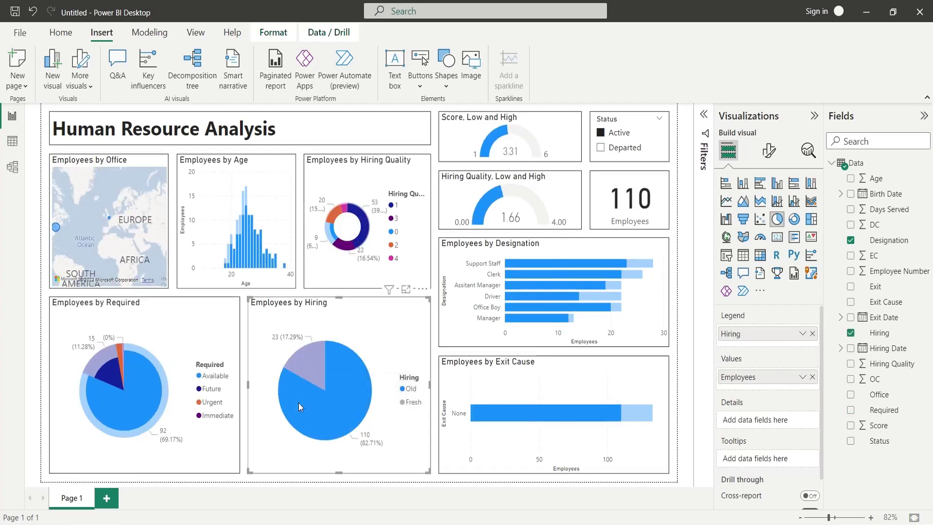
Toggle the Status slicer back to Active and deselect visuals, keeping the Old-hires filter.
click(613, 147)
click(613, 133)
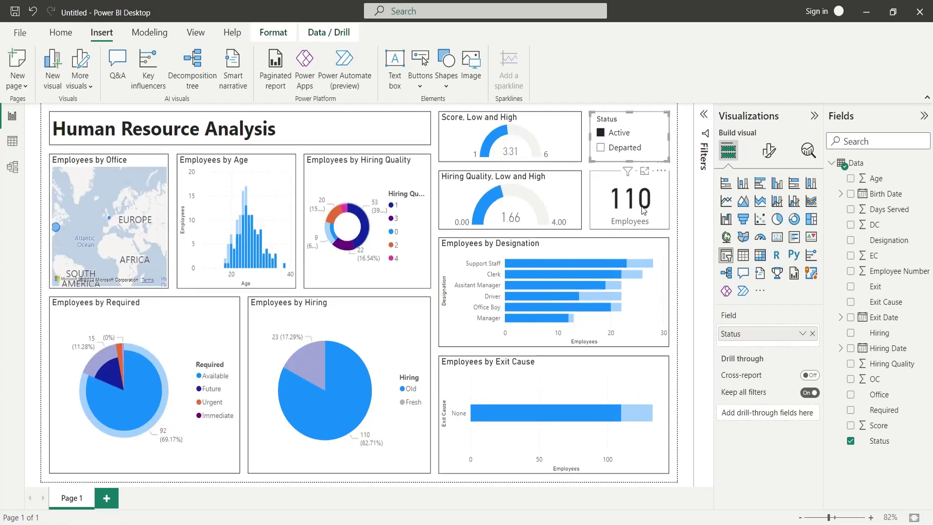
click(692, 231)
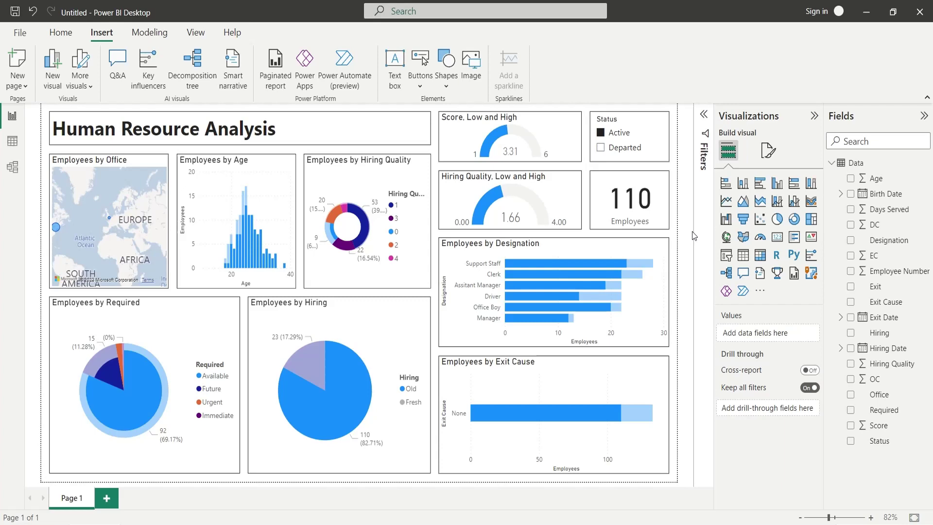
drag(98, 236, 128, 240)
click(686, 346)
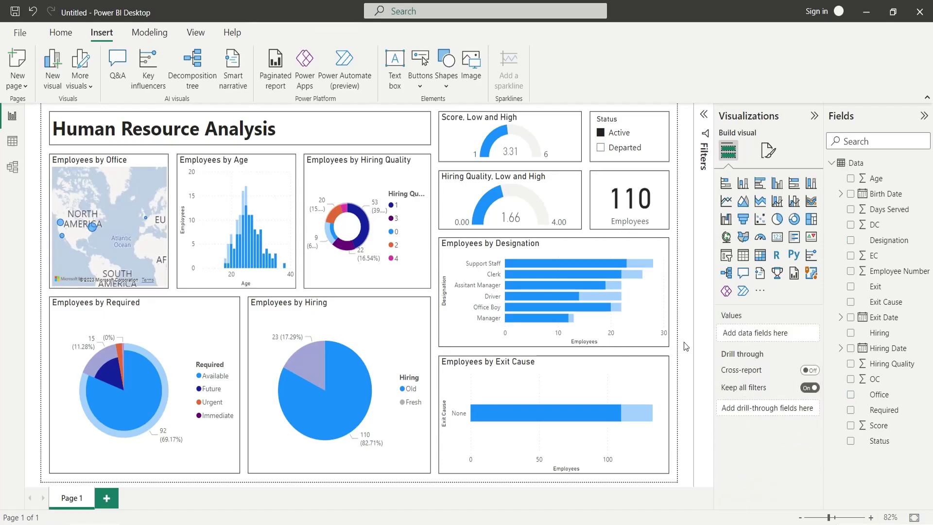